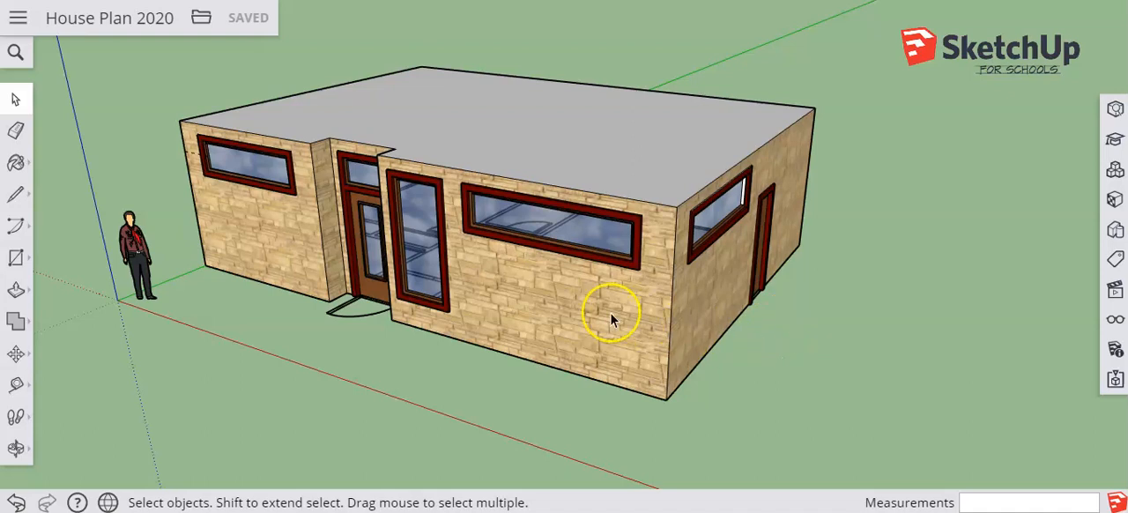
Hide the floor plan component beneath the house
triple_click(343, 310)
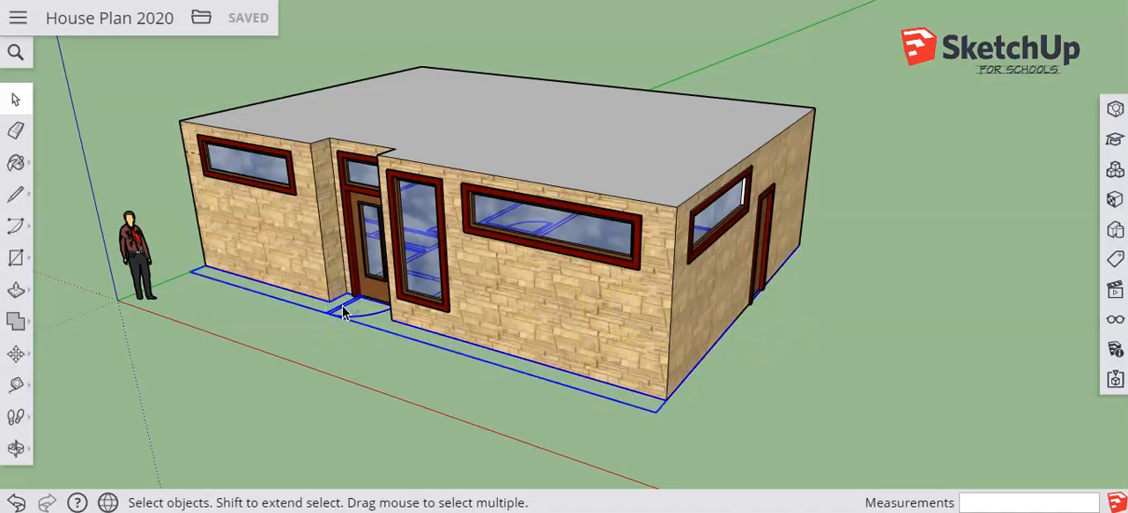
right_click(343, 311)
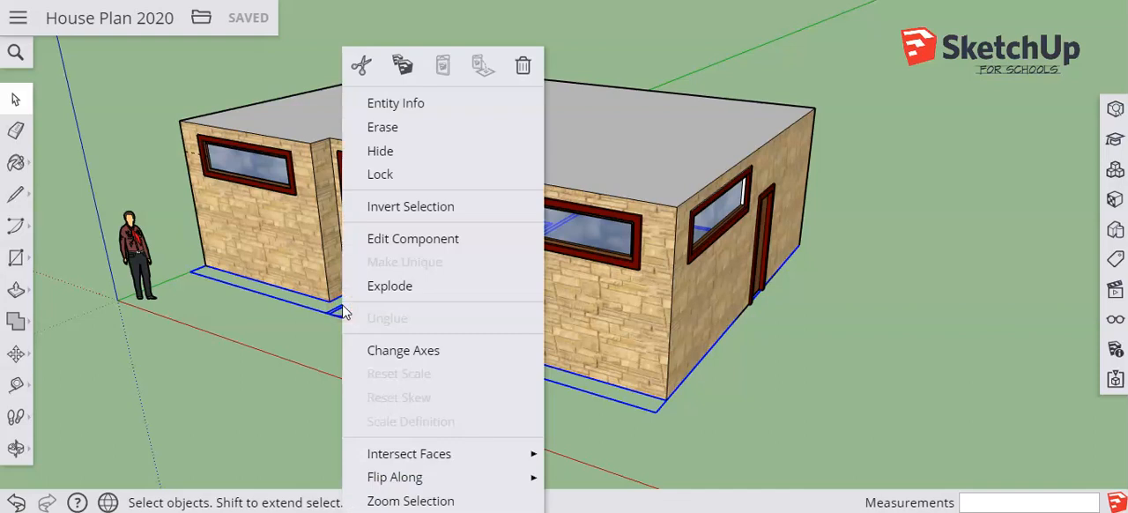
click(383, 152)
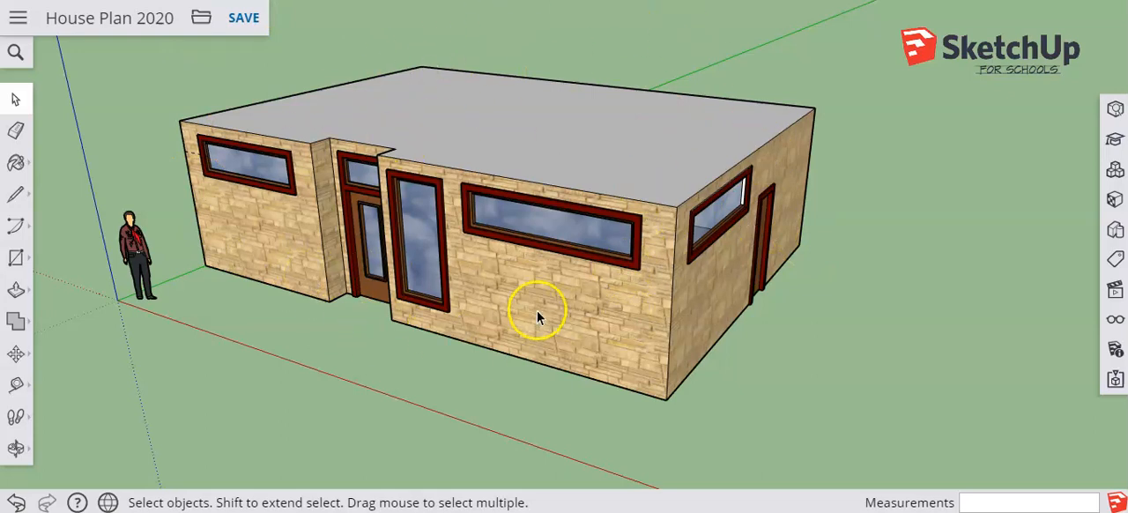
Show the model from the top in parallel projection
click(1115, 298)
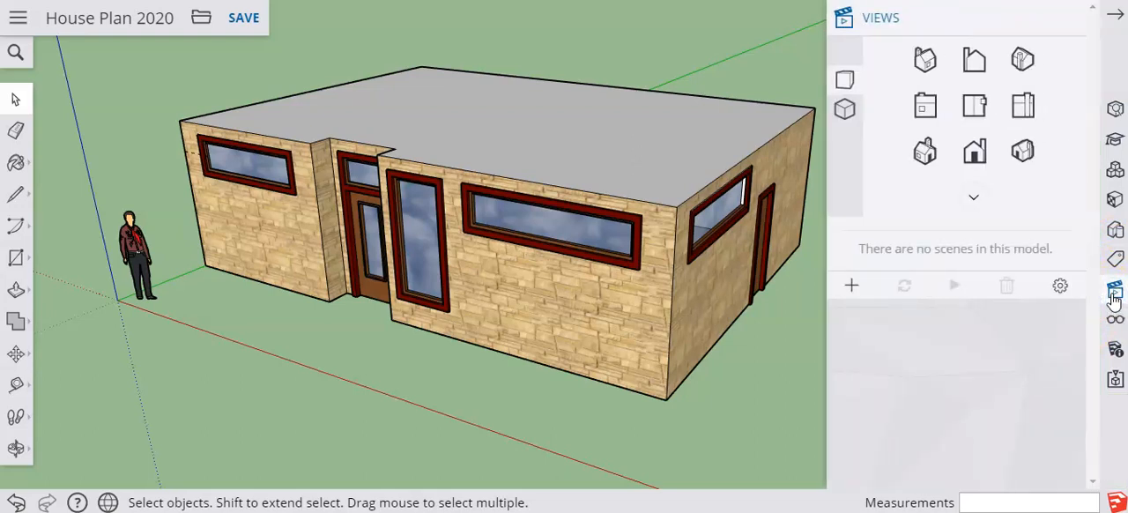
click(974, 106)
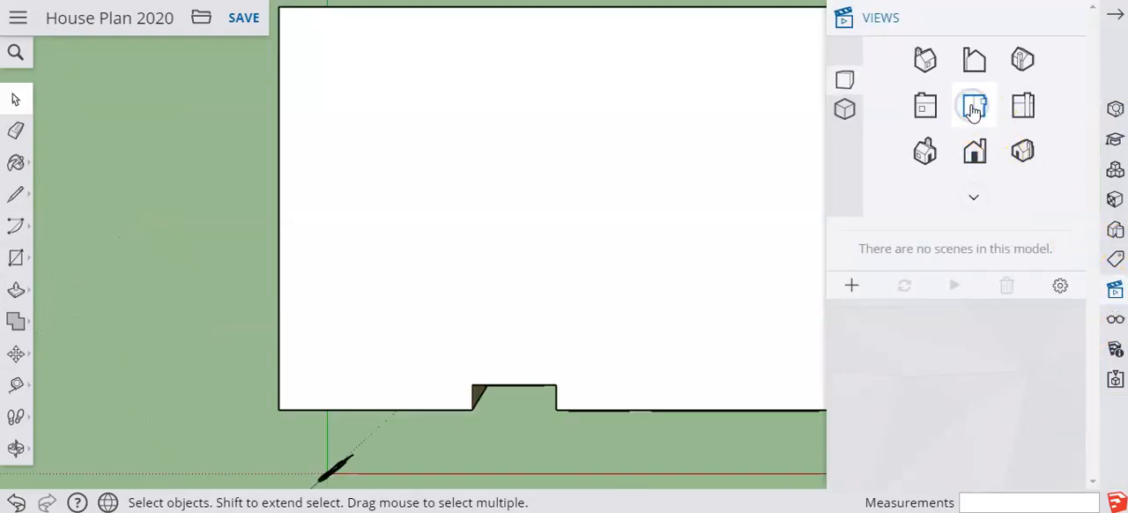
click(844, 110)
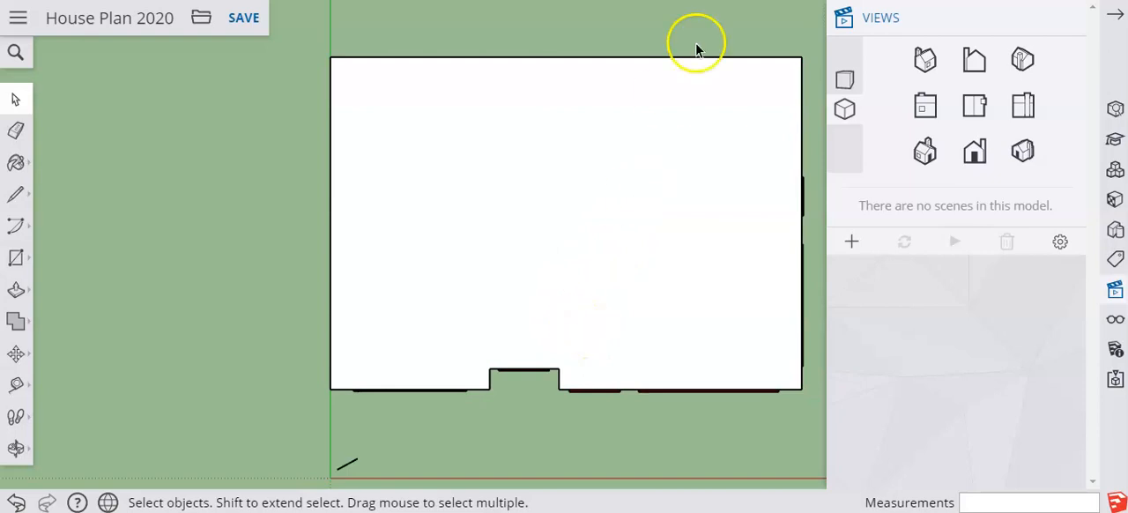
Select the entire house and make it a component with the definition name "house"
drag(812, 36, 317, 421)
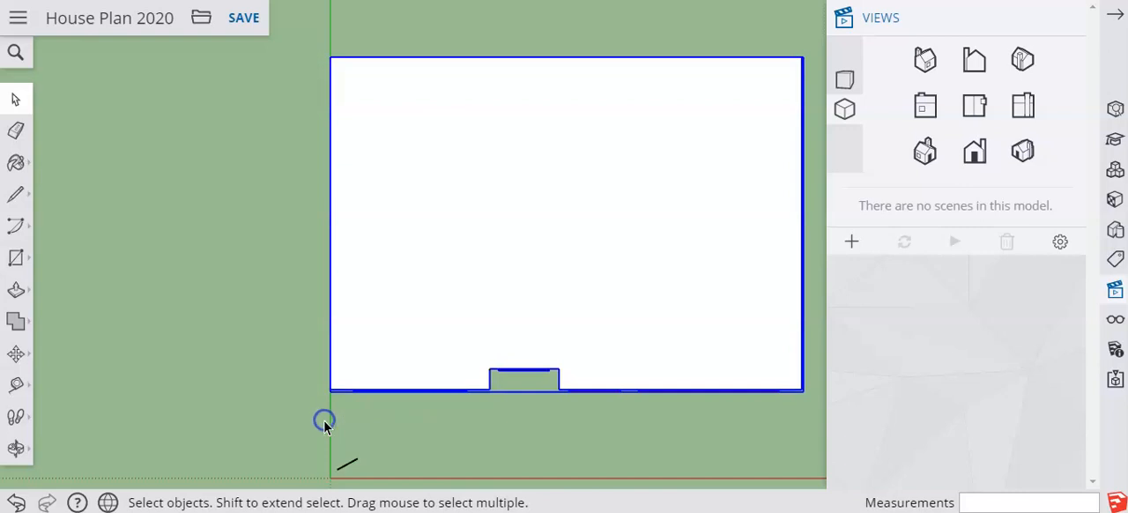
right_click(462, 267)
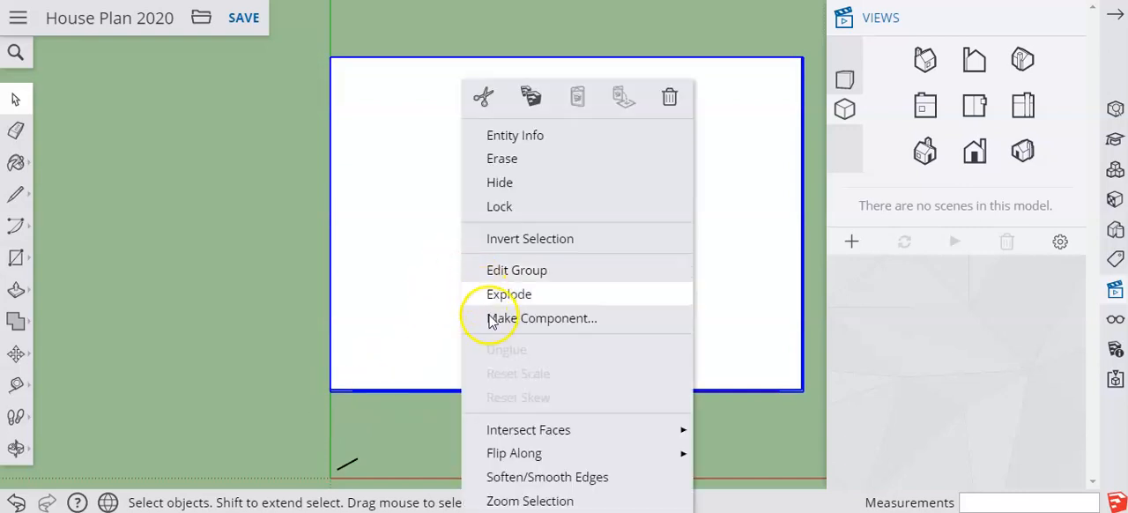
click(486, 317)
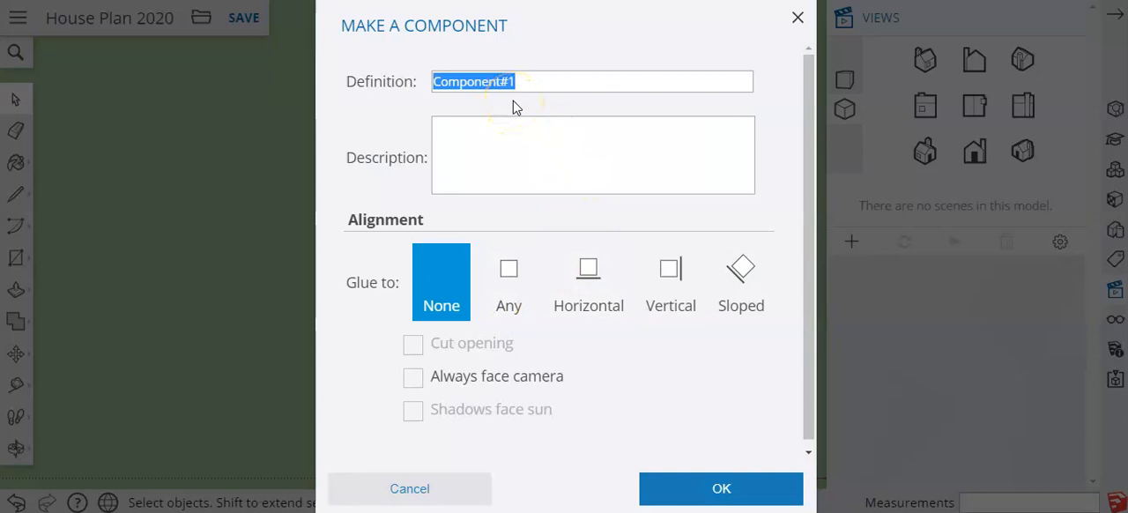
text(house)
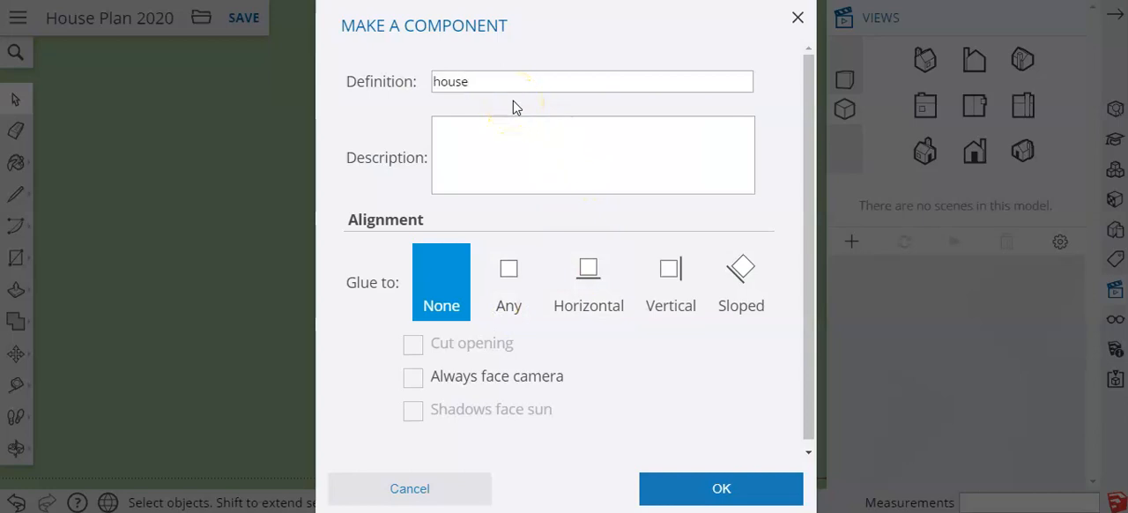
click(722, 486)
Hide the new house component
click(559, 260)
right_click(559, 259)
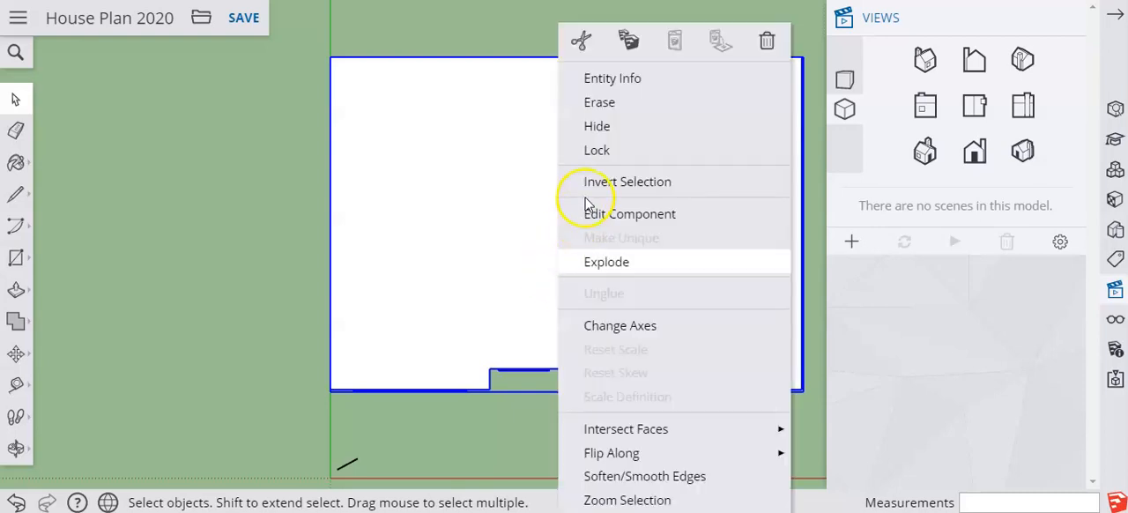
click(598, 126)
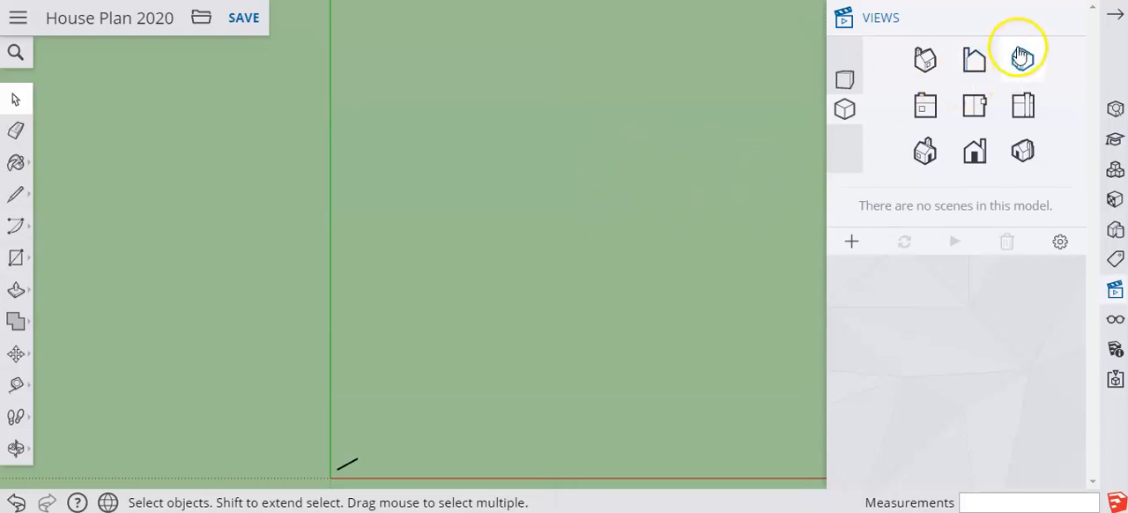
Unhide all objects and hide the house component again, leaving the floor plan on its own in the drawing area
click(1115, 319)
click(868, 95)
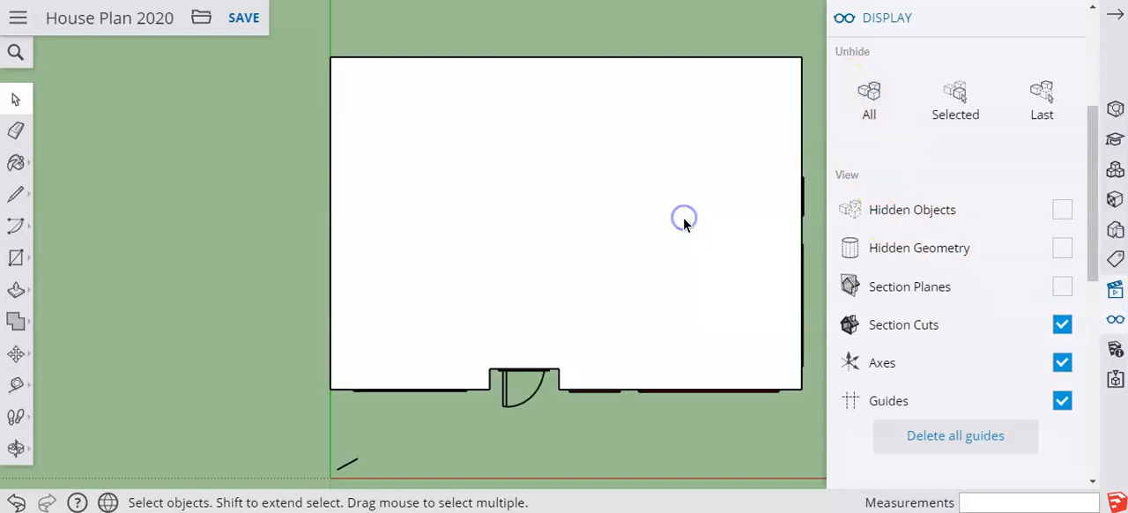
click(683, 219)
right_click(683, 218)
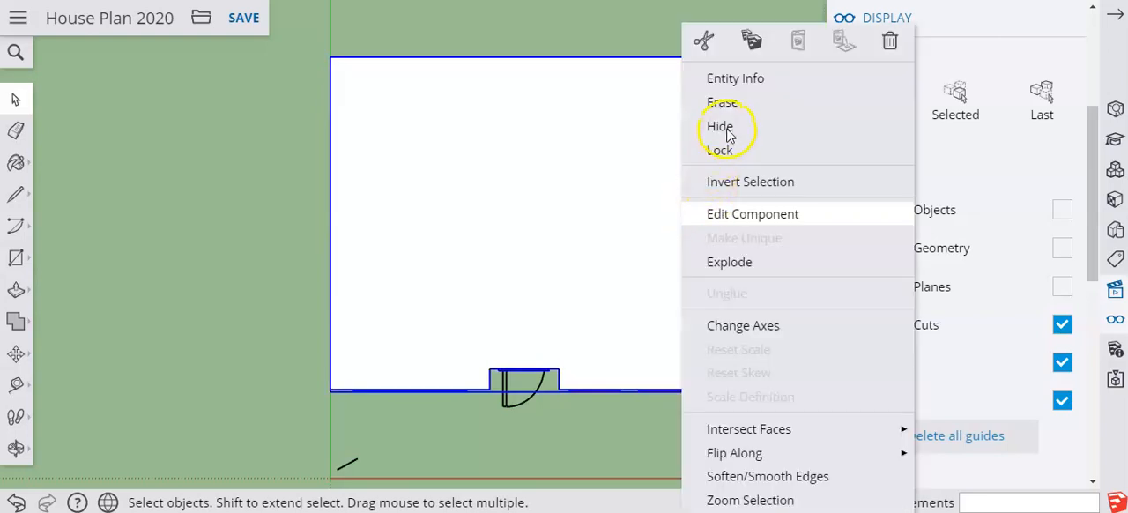
click(724, 128)
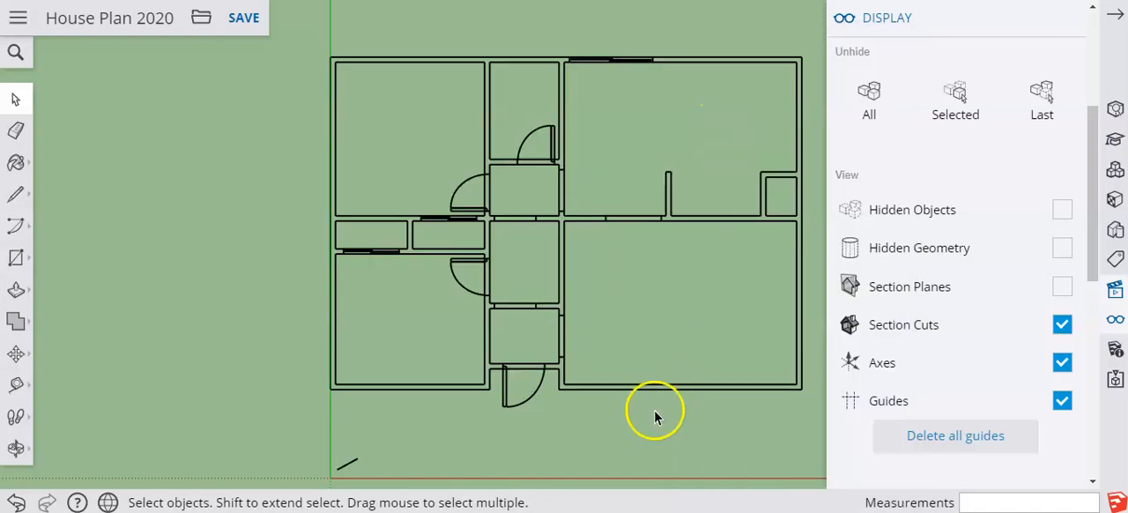
click(1067, 20)
click(1067, 21)
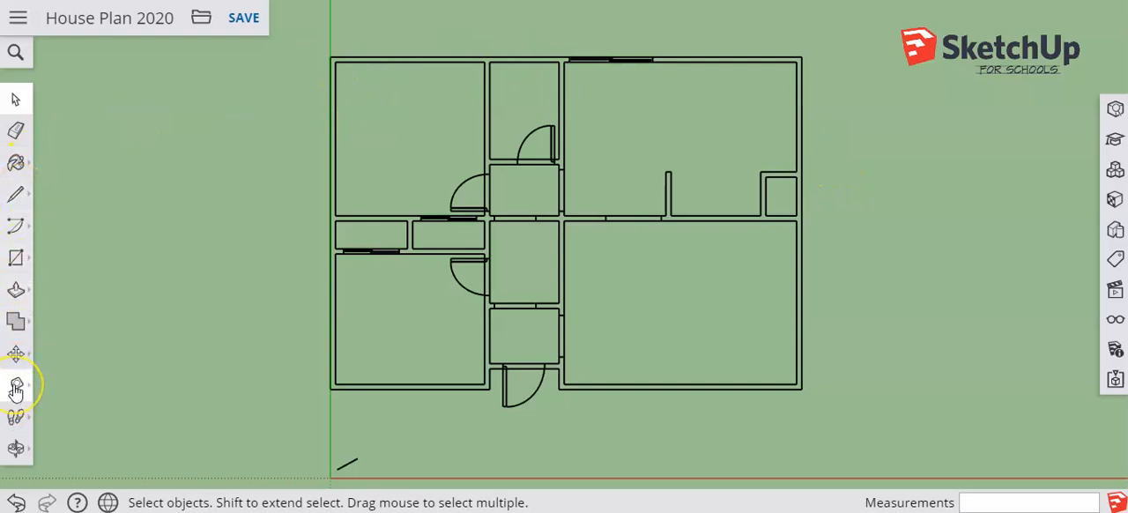
Place Tape Measure guide lines 3' outside the floor plan's left and rear exterior walls
click(15, 385)
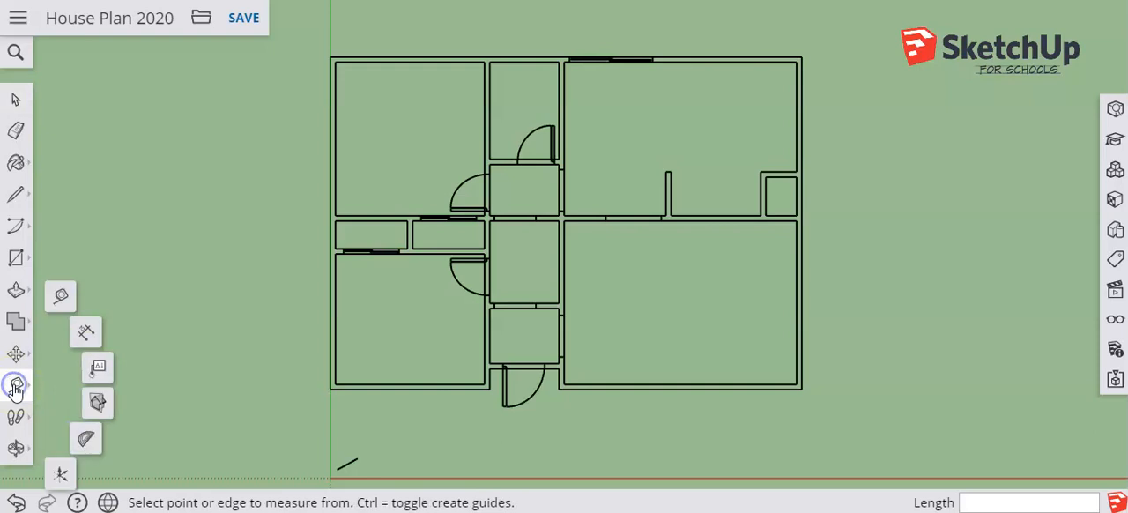
click(61, 294)
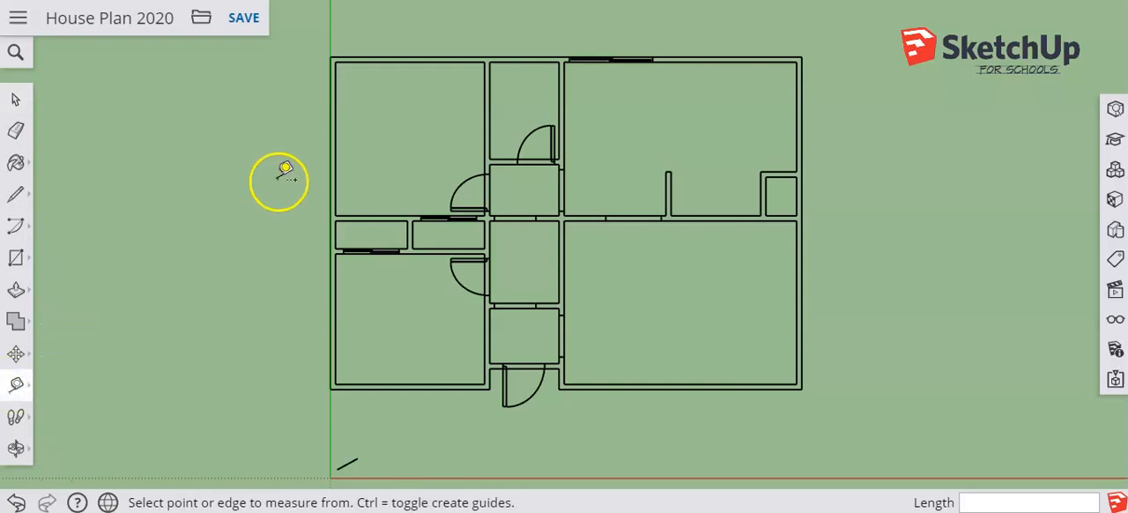
click(329, 185)
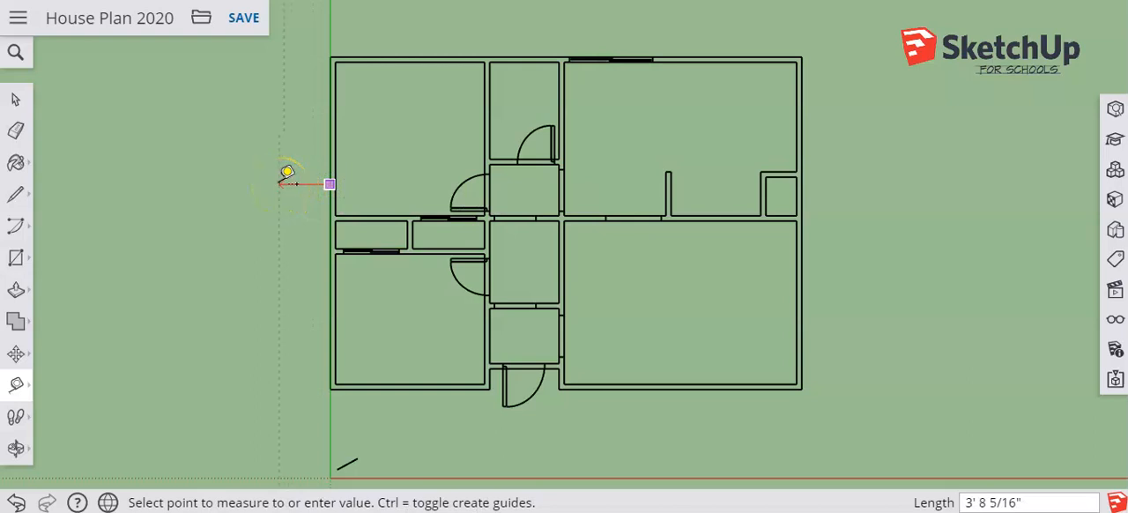
click(287, 174)
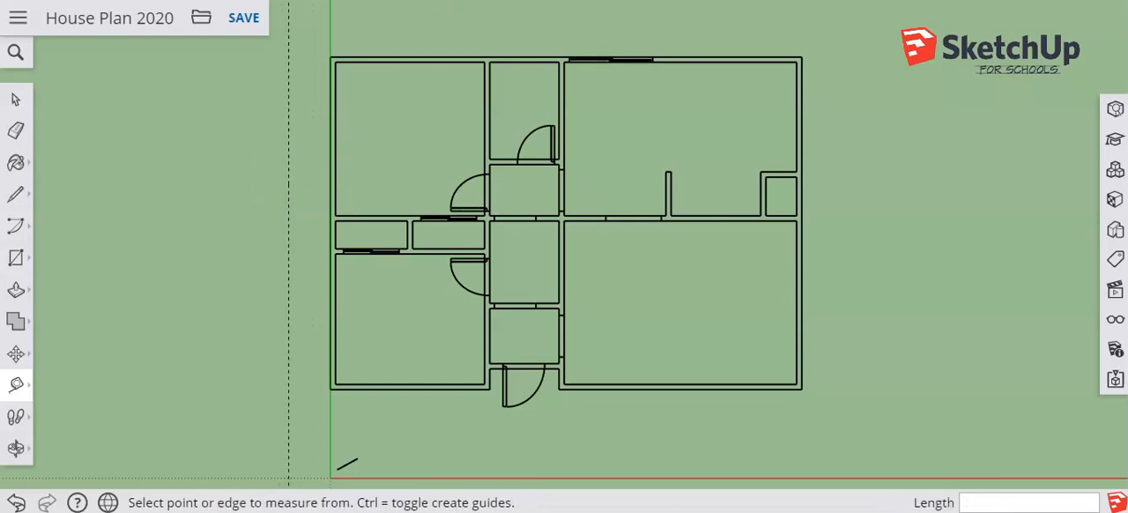
click(467, 56)
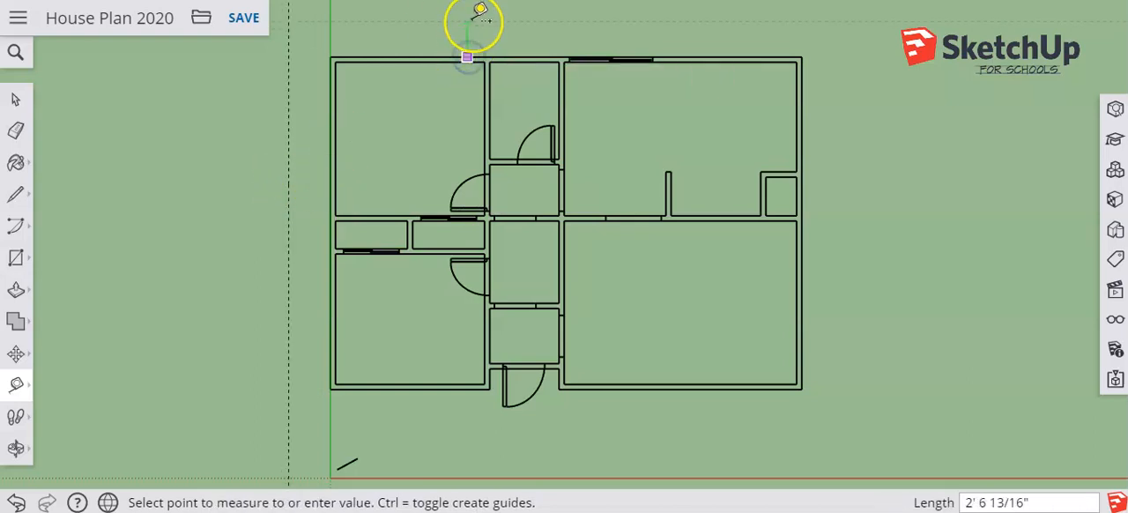
text(3')
key(Return)
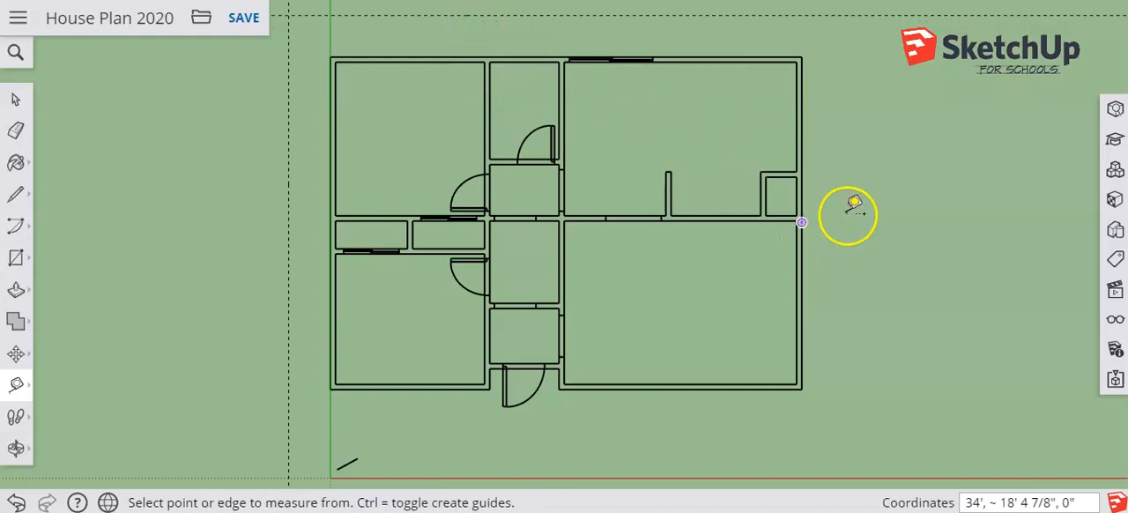
Place guide lines 3' outside the floor plan's right and front exterior walls
click(855, 208)
drag(867, 221, 803, 247)
click(801, 255)
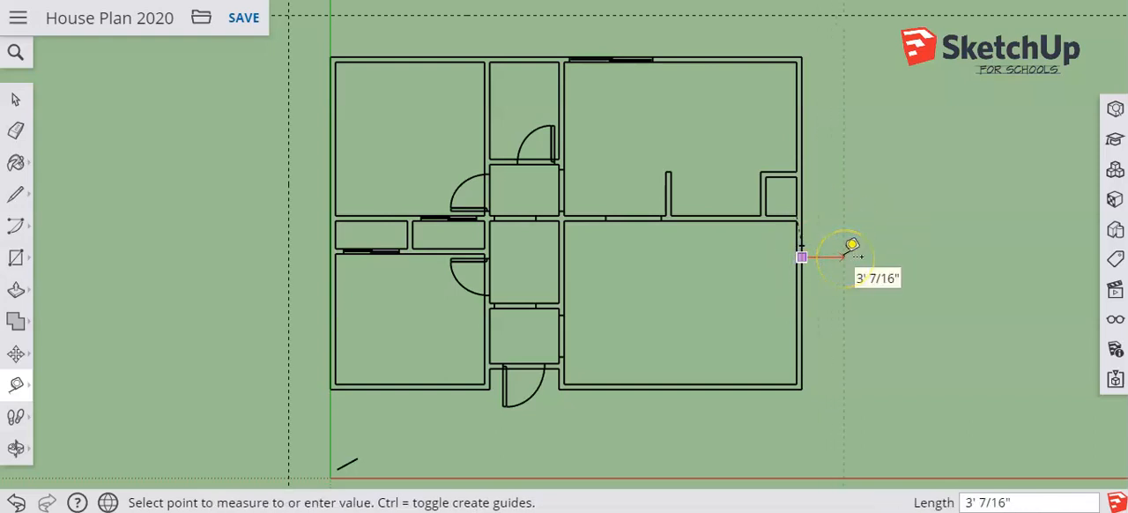
key(Return)
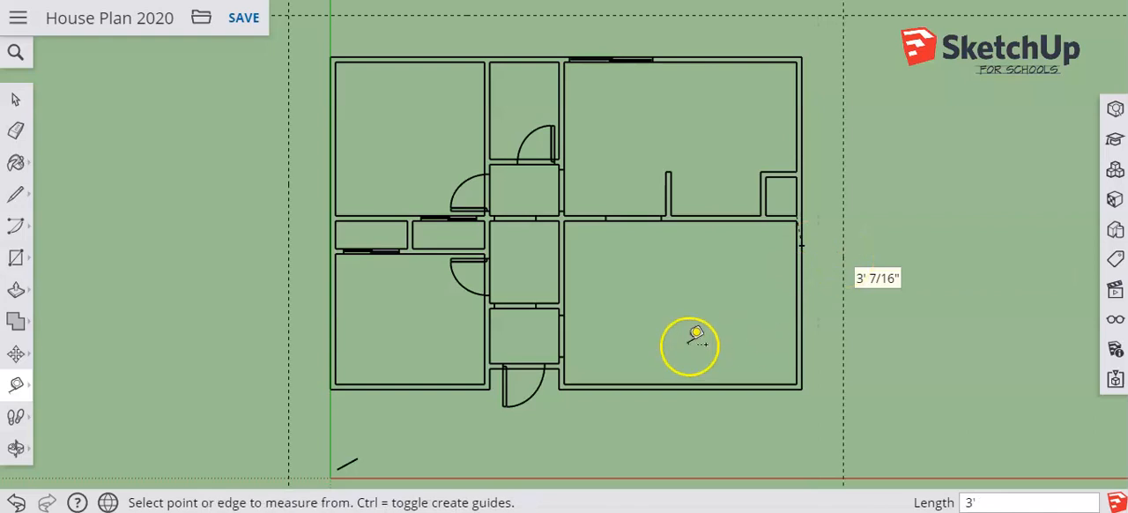
click(679, 388)
text(3')
key(Return)
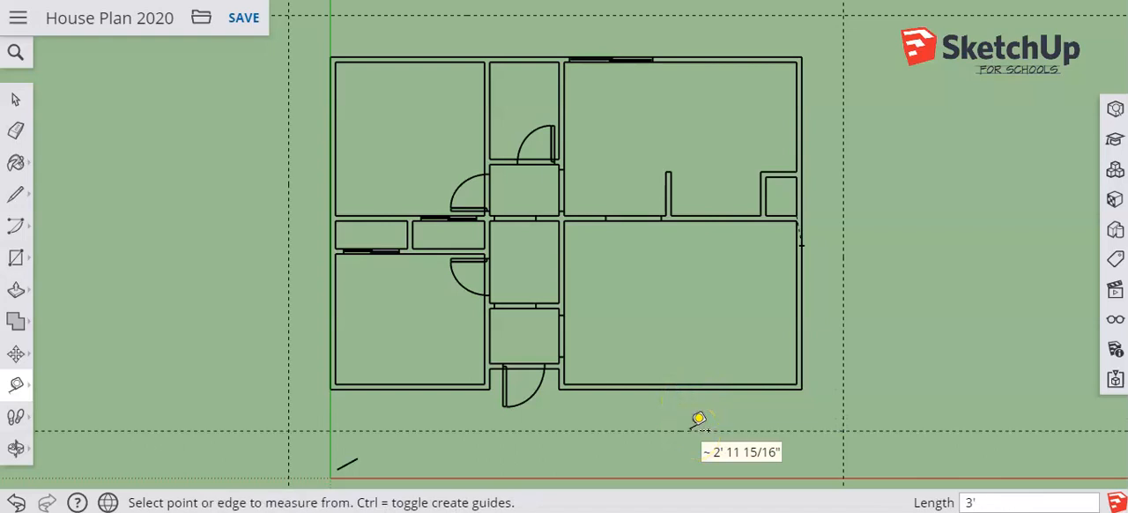
Draw a 40' by 30' rectangle between opposite intersections of the four guide lines
click(18, 267)
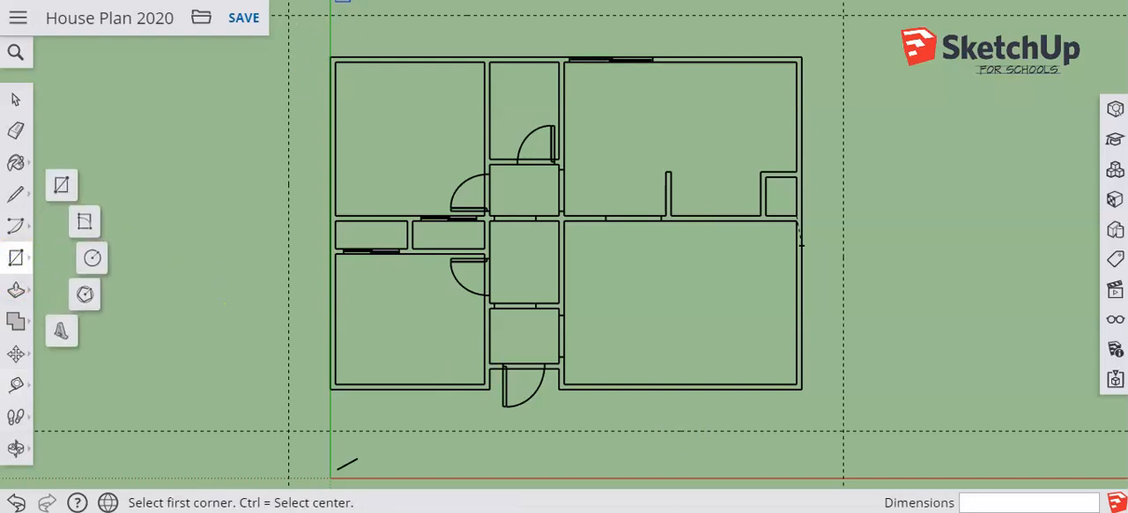
click(289, 16)
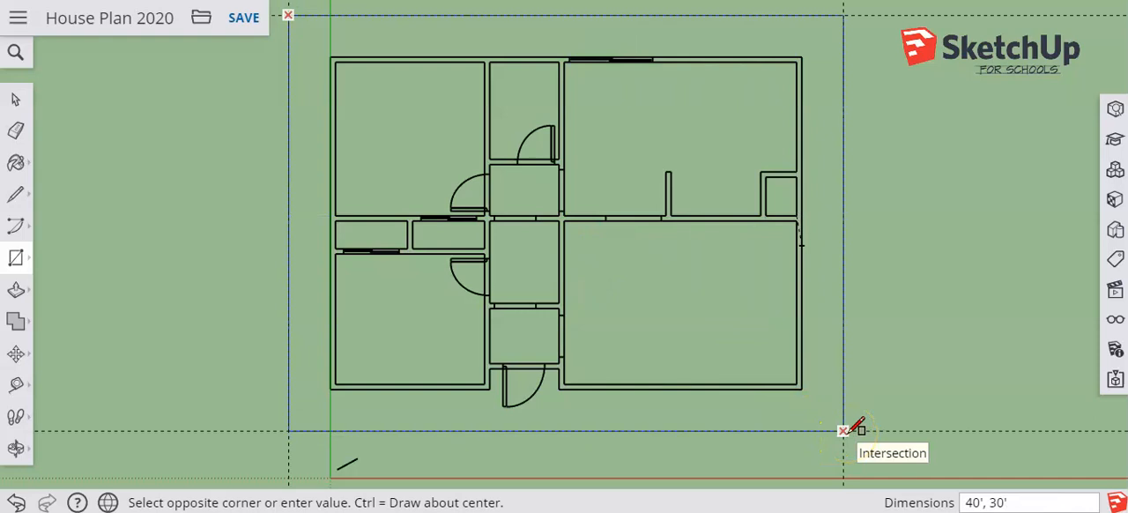
click(844, 430)
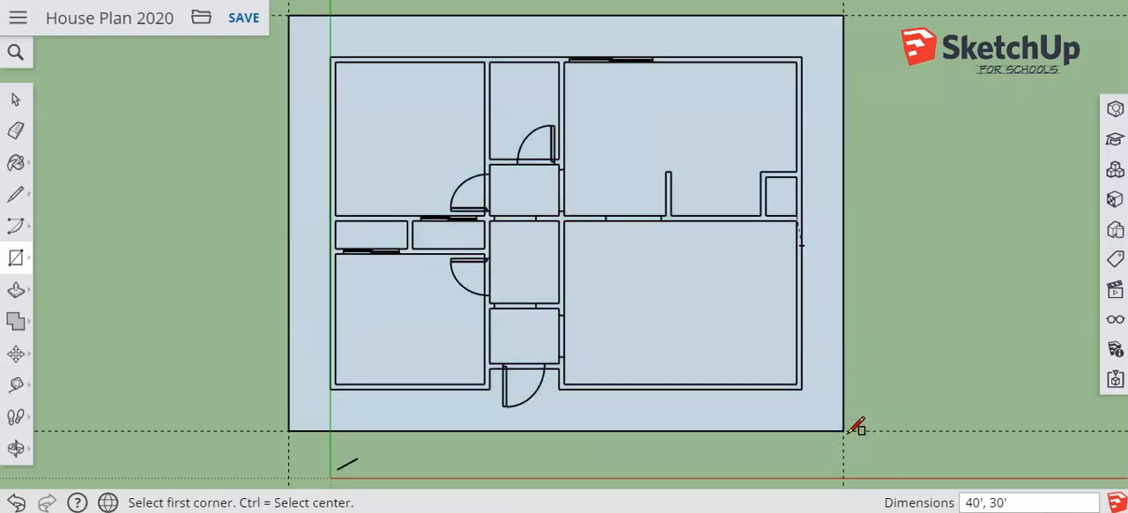
Hide the floor plan component so only the rectangle and guides are shown
click(15, 100)
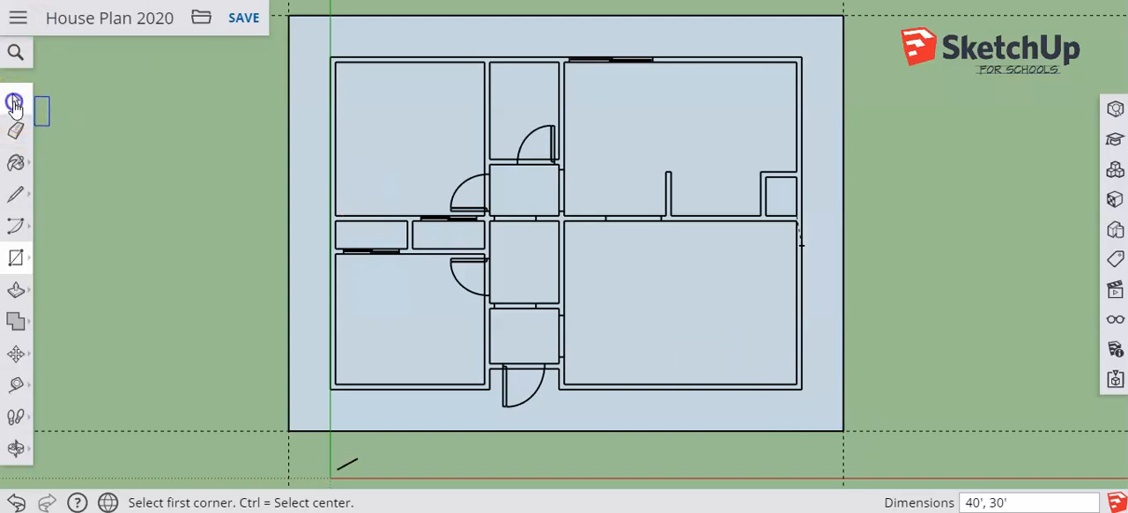
click(430, 68)
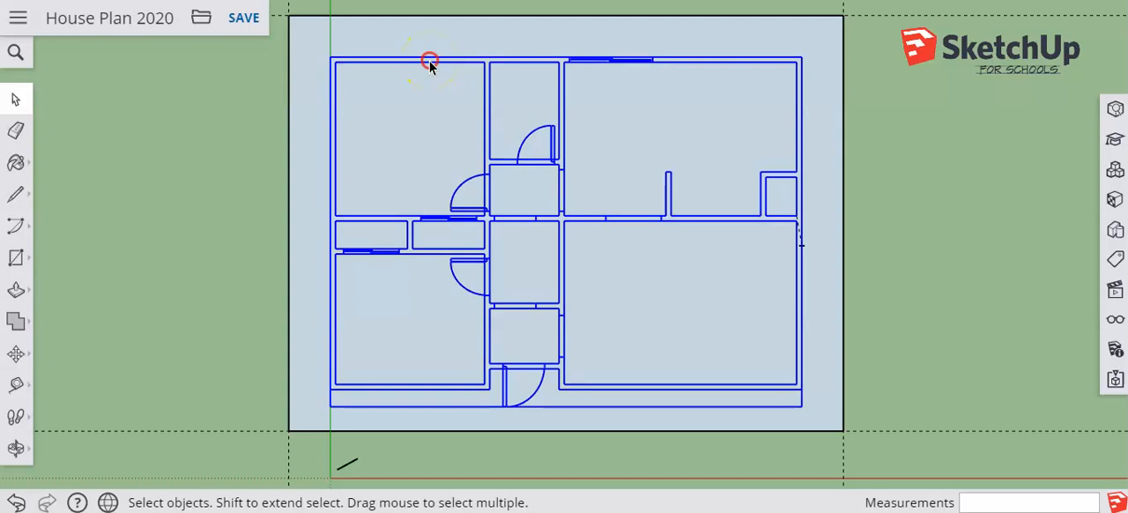
right_click(428, 59)
click(466, 153)
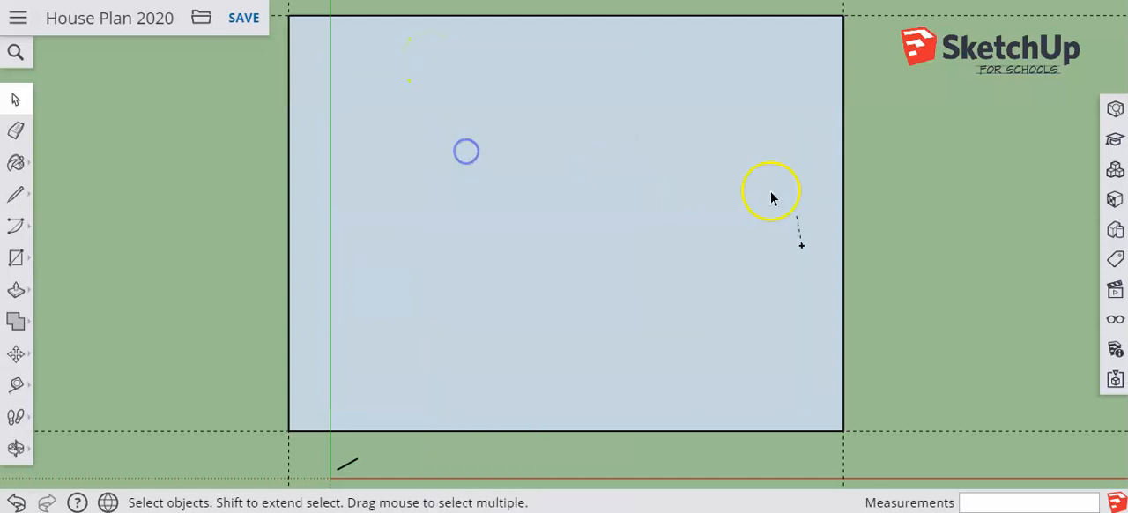
Select the short stray guide lying on the rectangle near its right edge
click(799, 230)
click(799, 226)
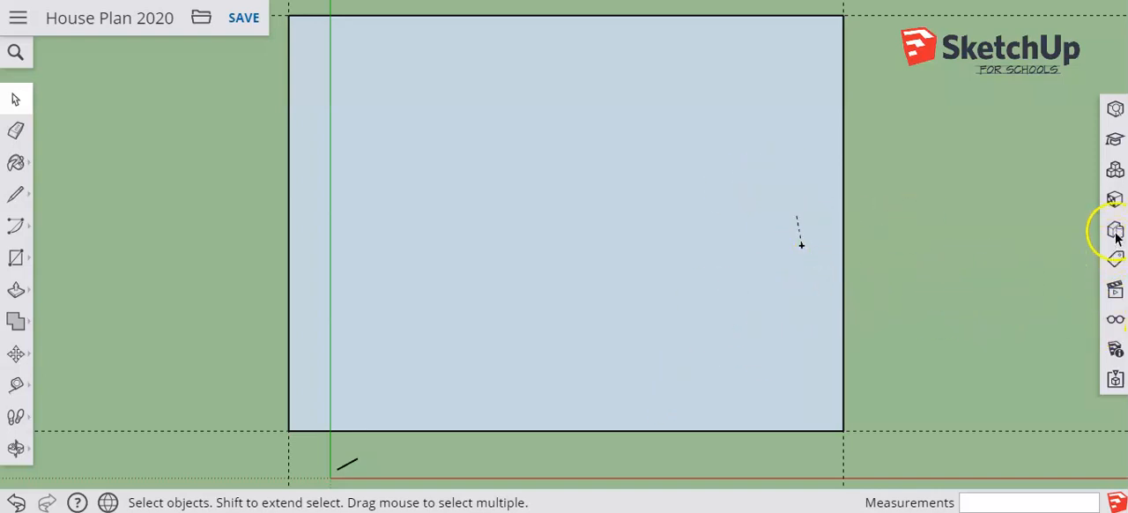
key(o)
drag(723, 249, 545, 7)
key(space)
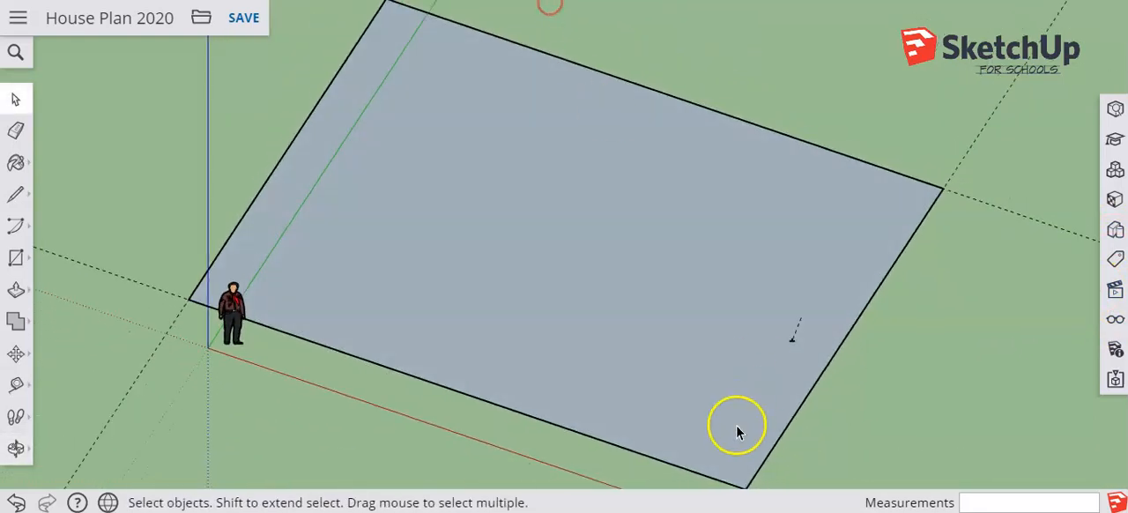
middle_drag(734, 394, 726, 349)
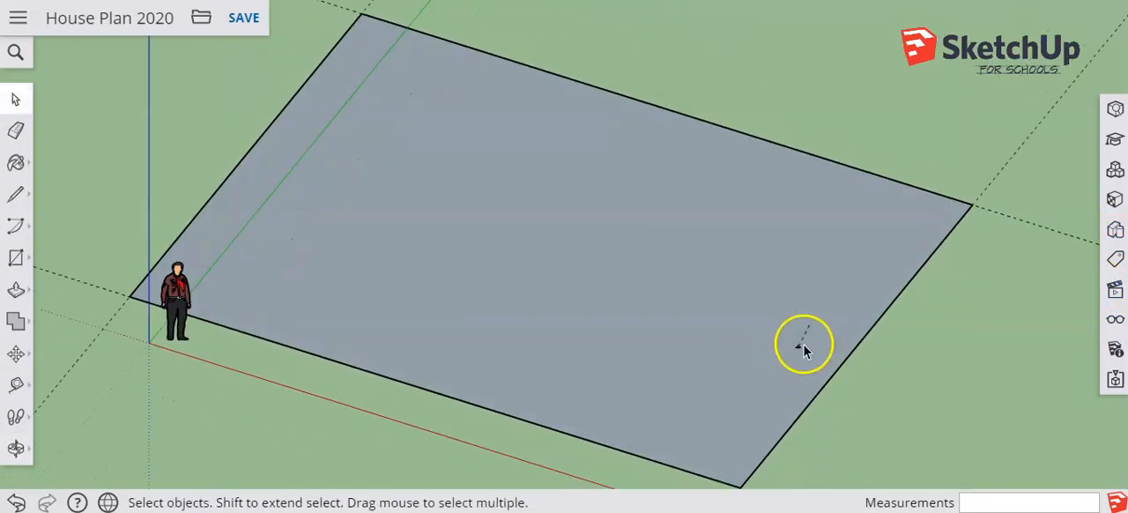
click(800, 348)
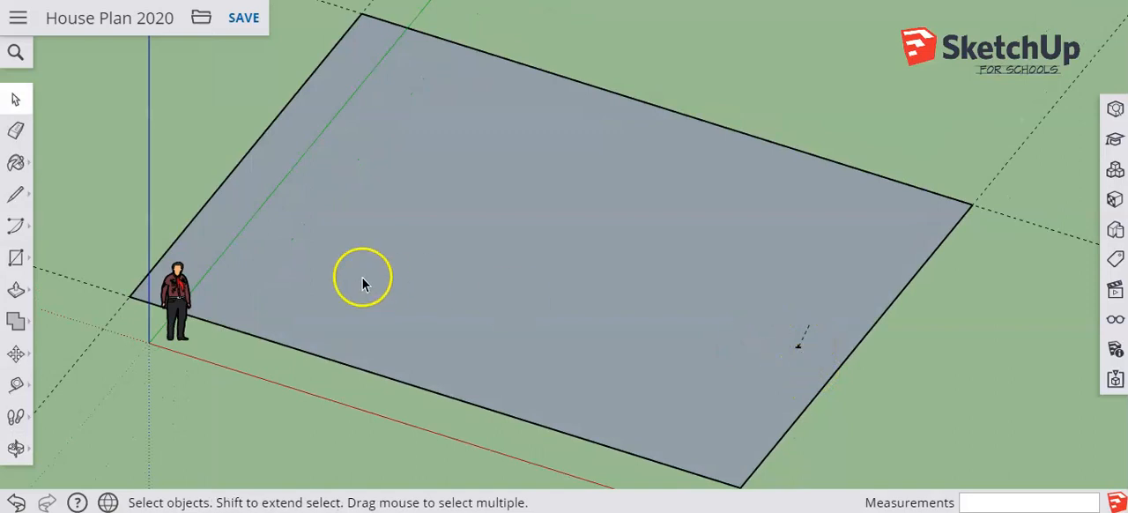
Push/Pull the roof rectangle upward 8" to form a slab
click(15, 290)
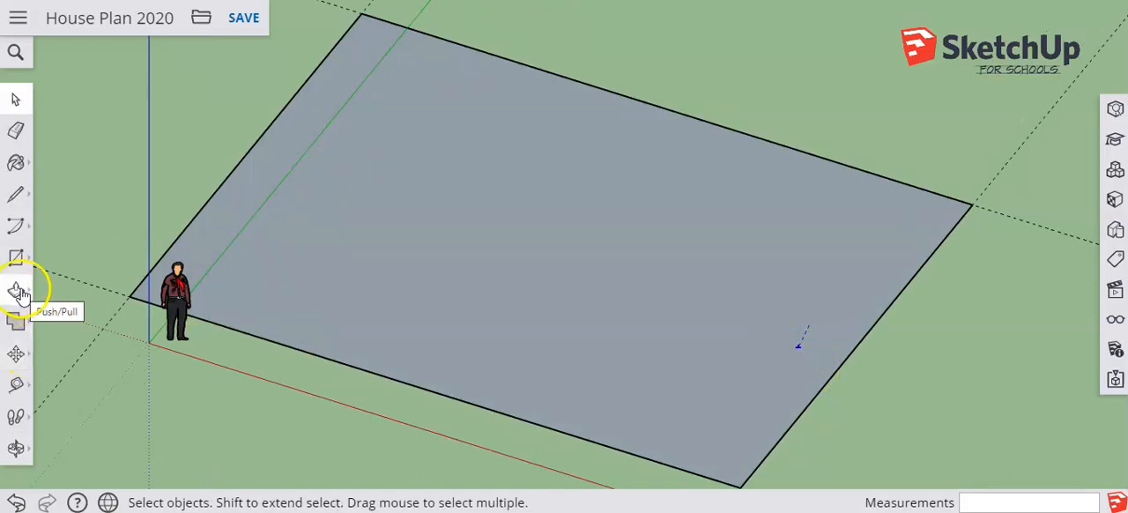
click(384, 333)
click(385, 329)
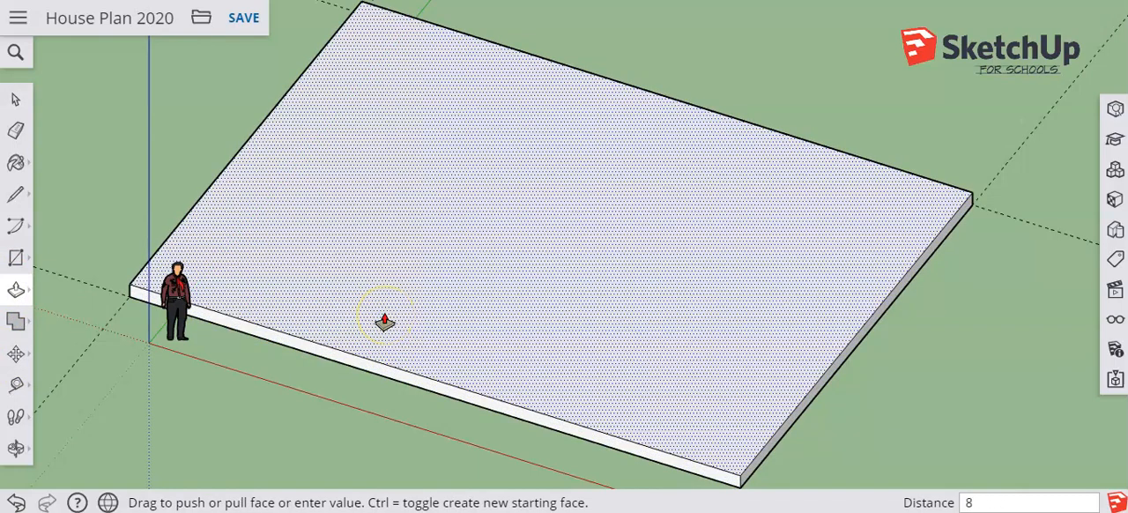
text(8)
key(Return)
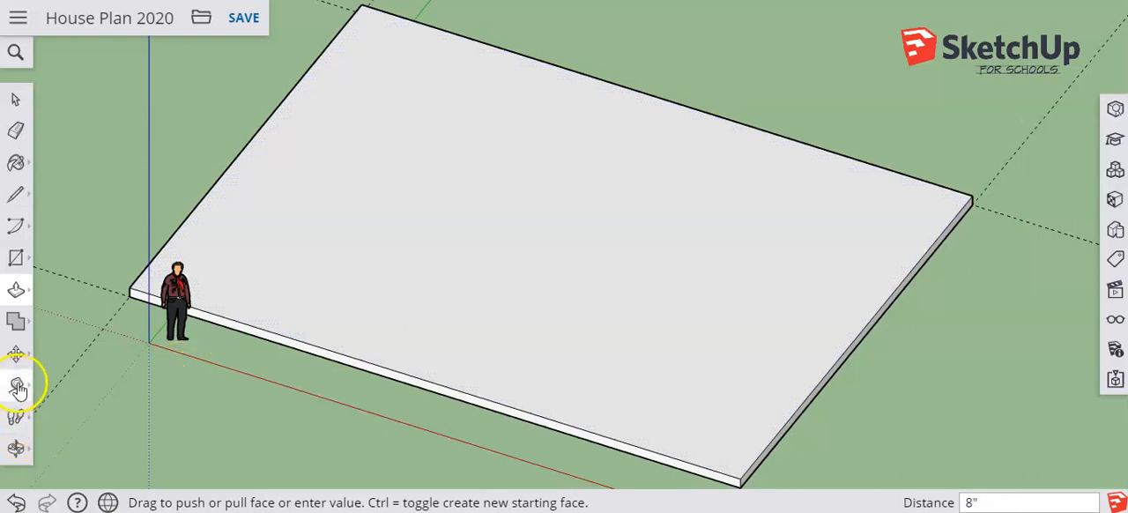
Select the entire roof slab and make it a component named roof2
click(15, 353)
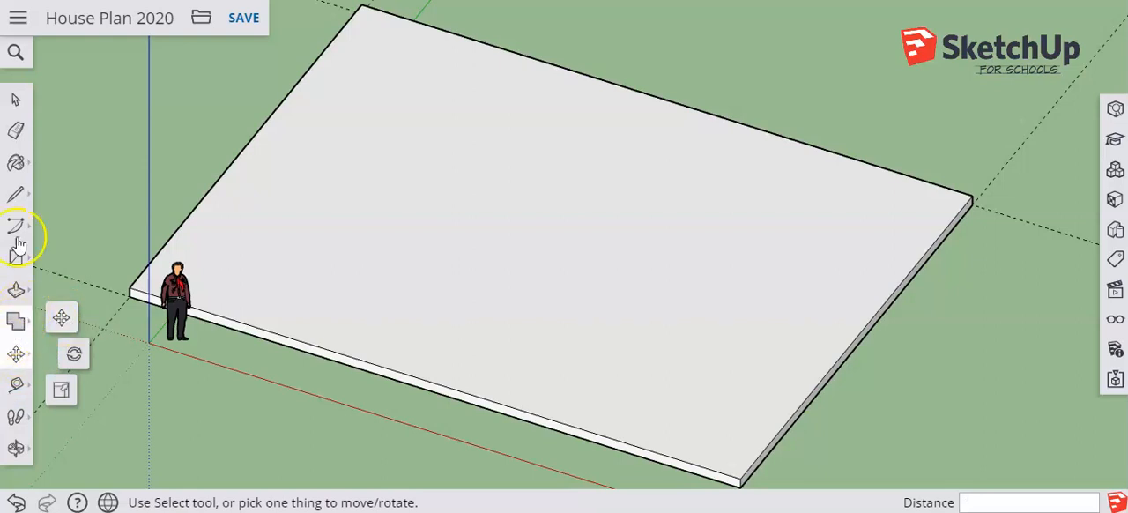
click(15, 99)
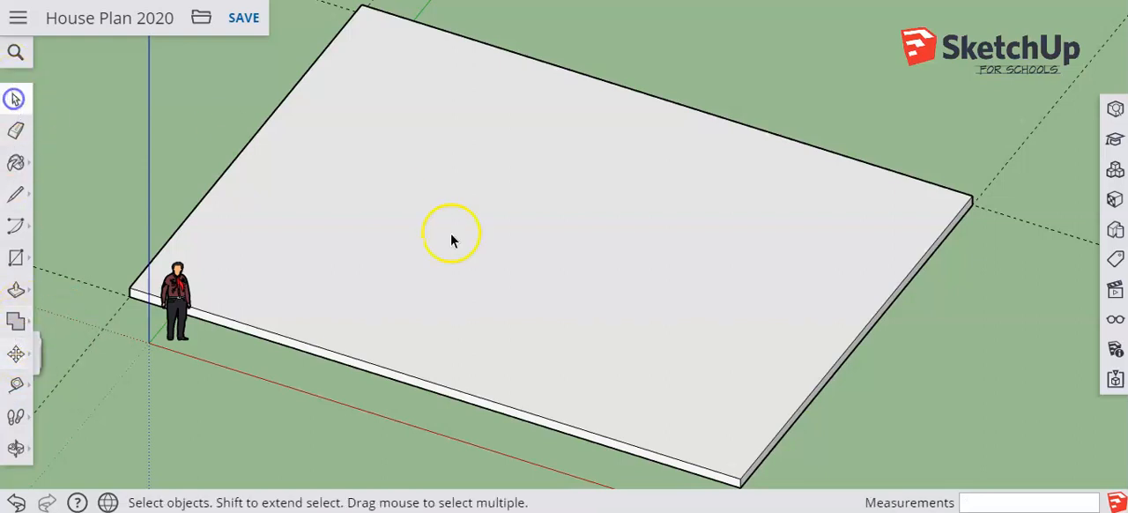
triple_click(487, 289)
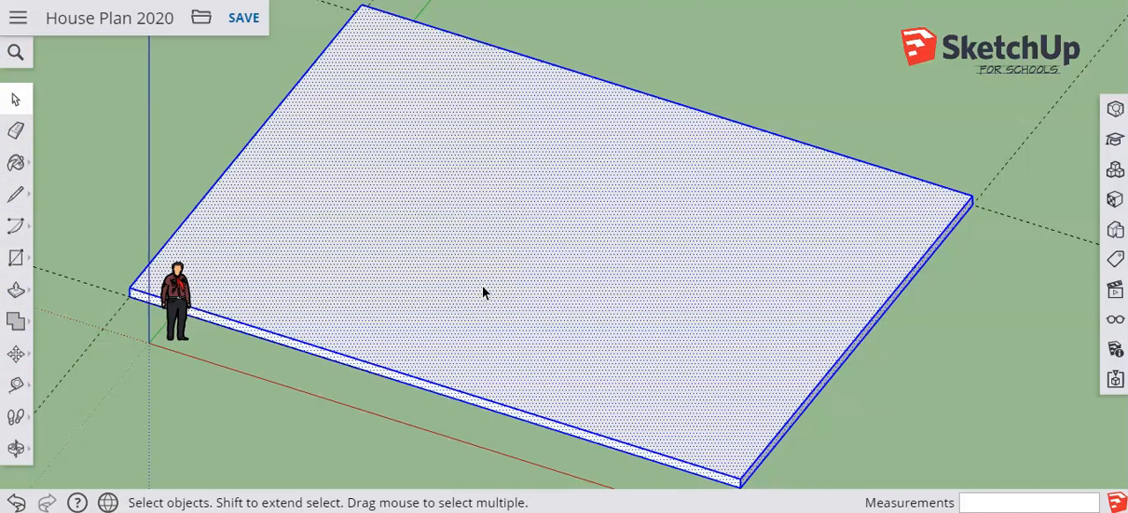
right_click(483, 293)
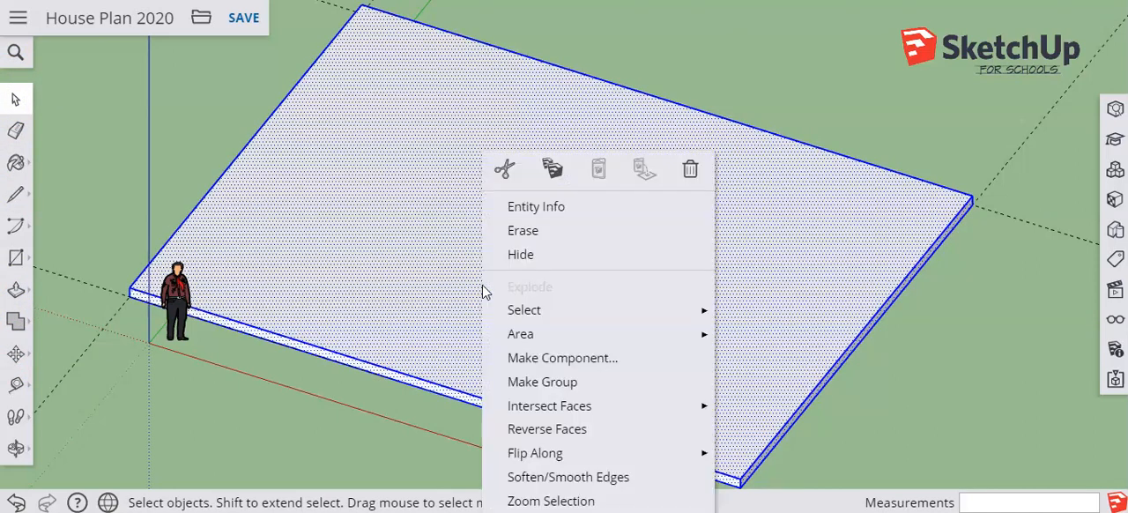
click(527, 357)
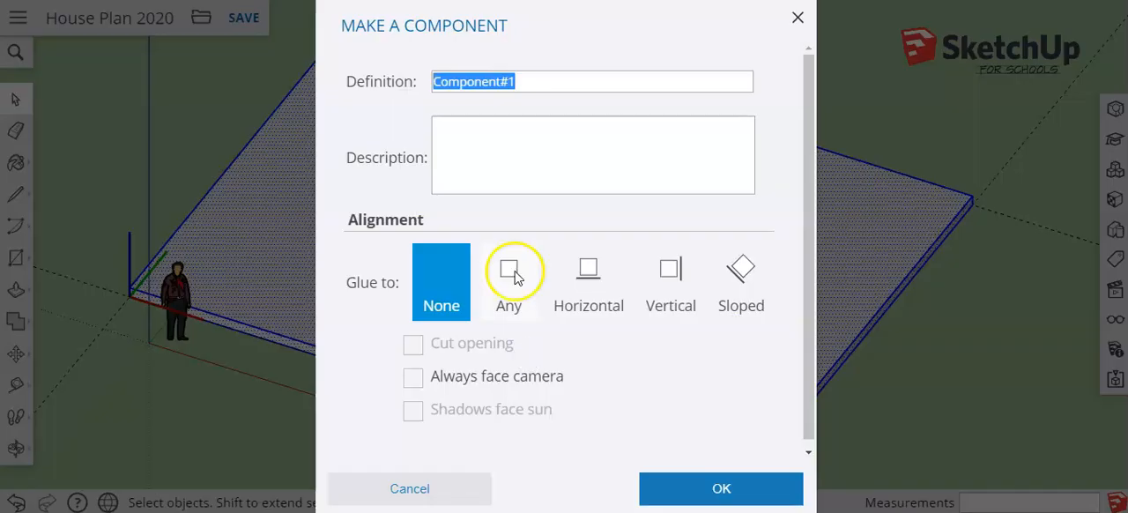
text(roof)
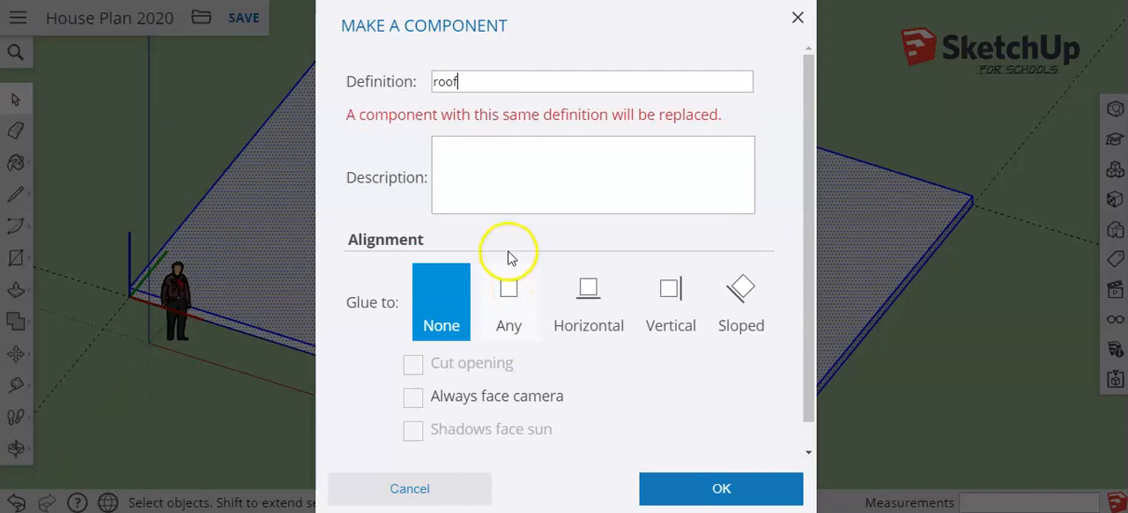
text(2)
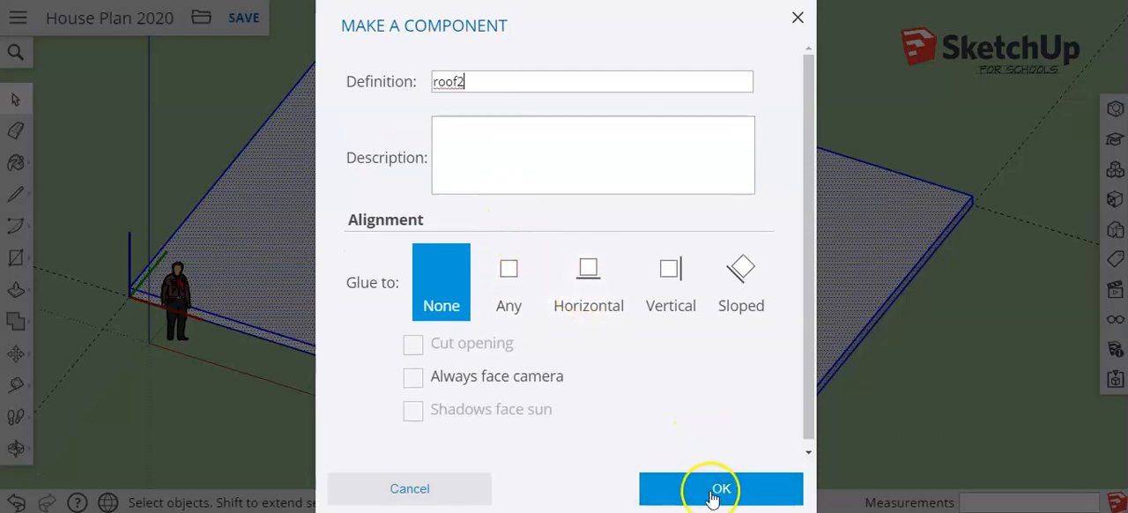
click(712, 492)
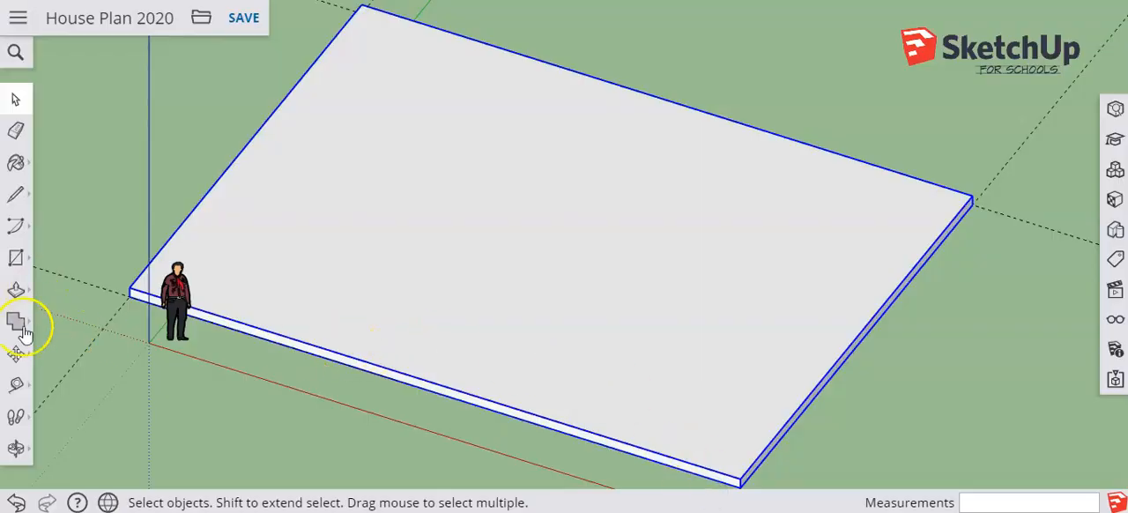
Move the roof component 10' straight up along the blue axis from its front corner
click(16, 354)
click(62, 318)
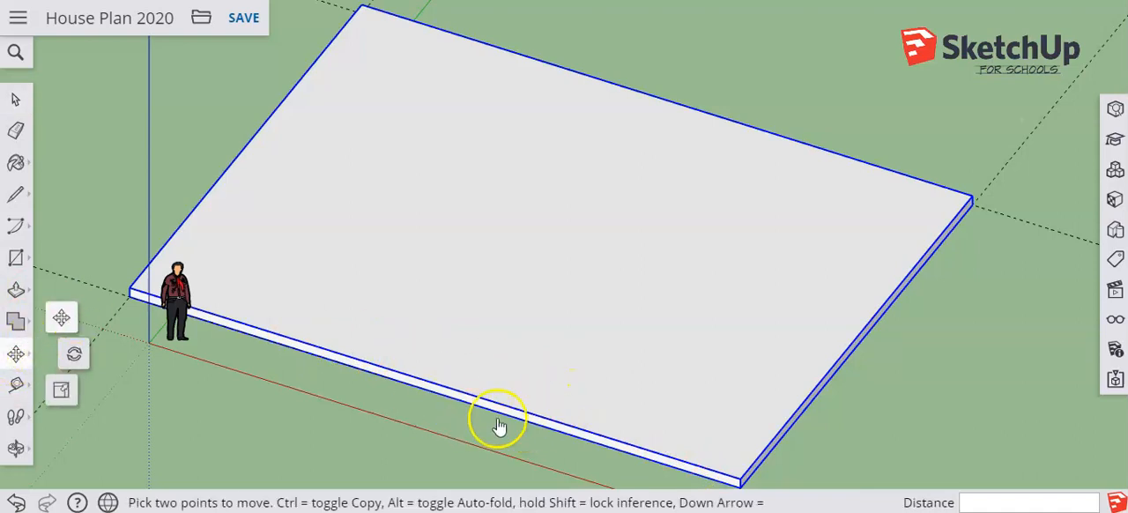
click(743, 481)
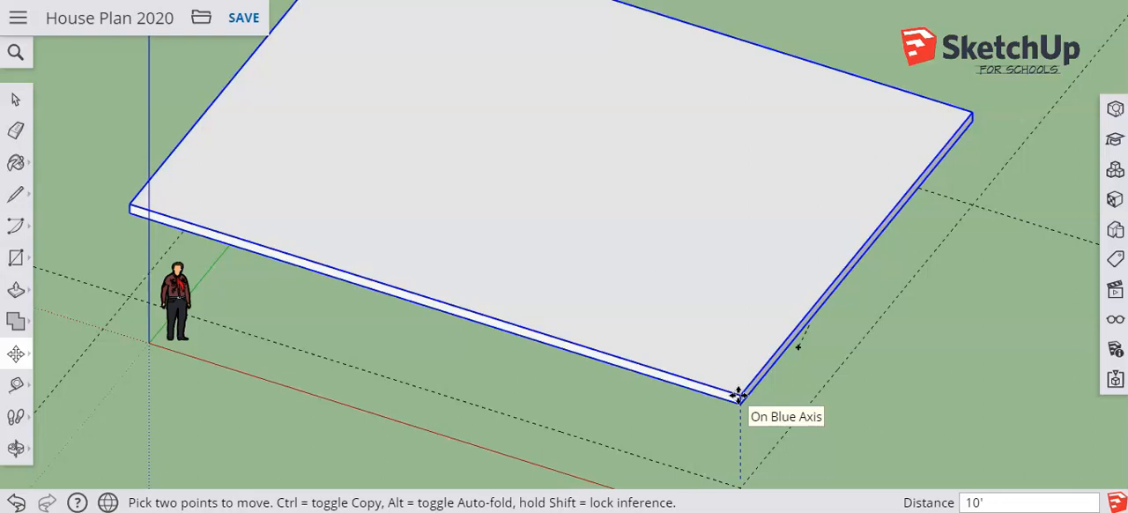
key(Return)
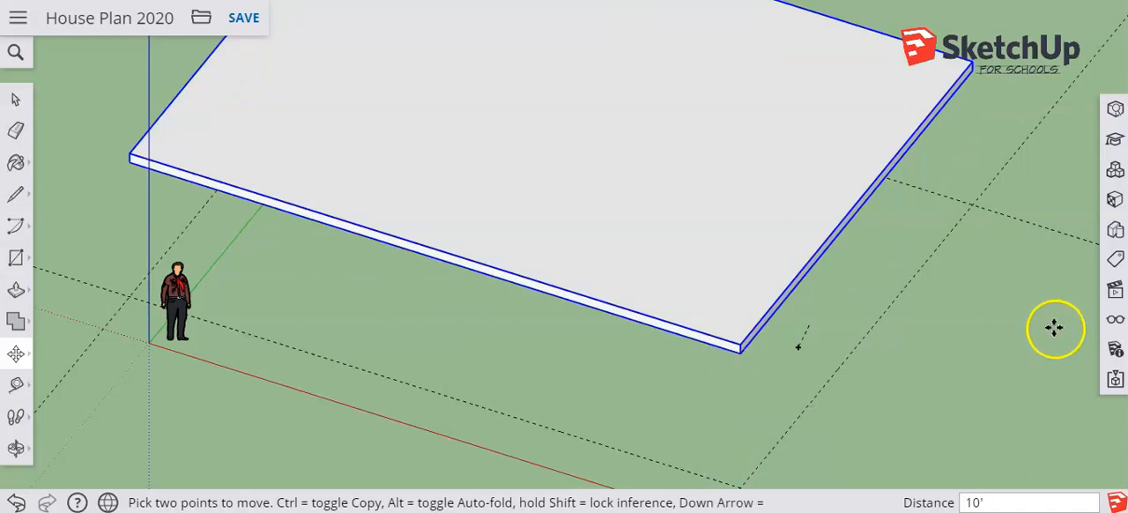
Unhide all hidden objects to show the house under the raised roof slab
click(1115, 324)
click(873, 97)
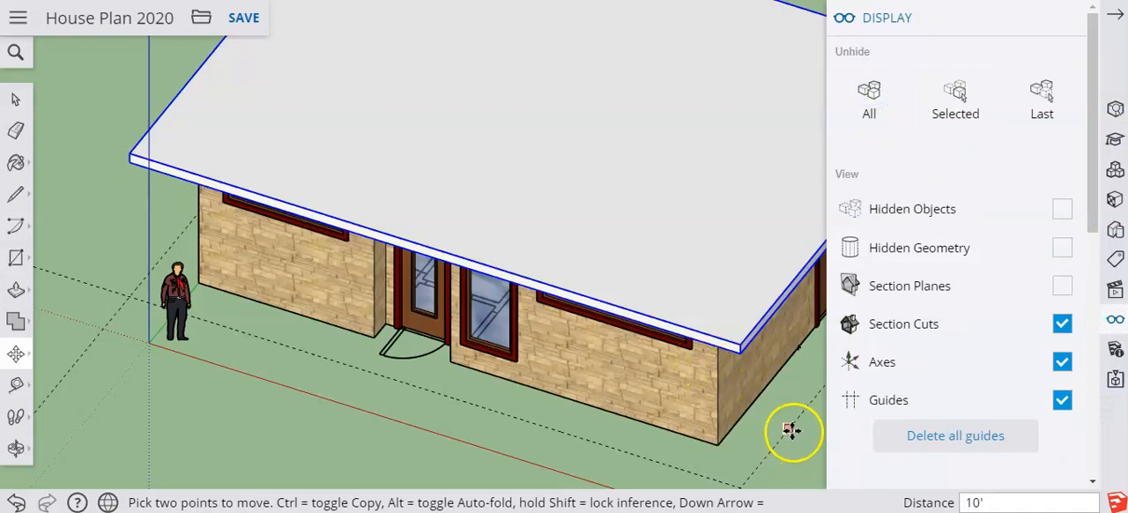
click(1068, 20)
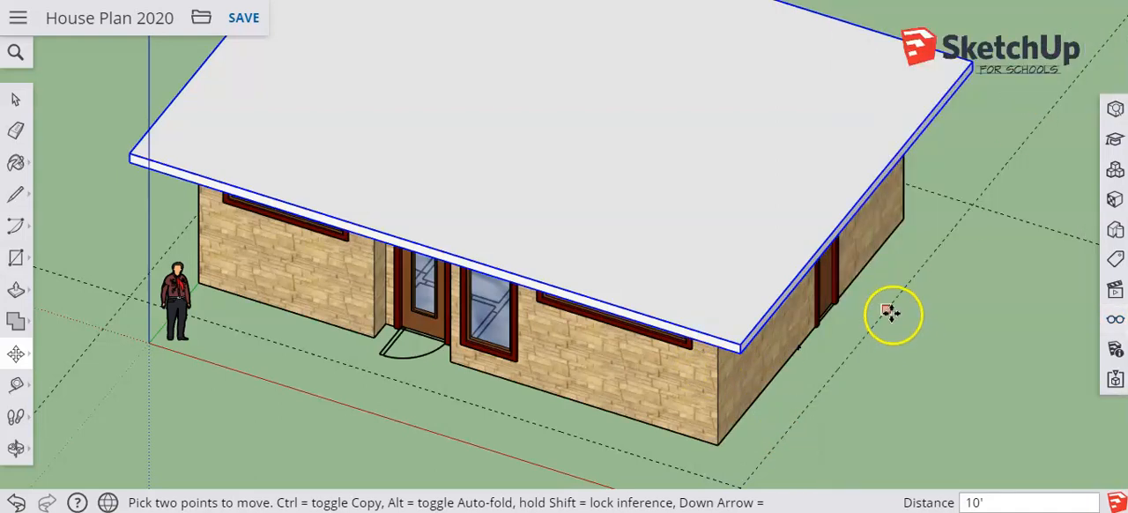
middle_drag(888, 314, 737, 181)
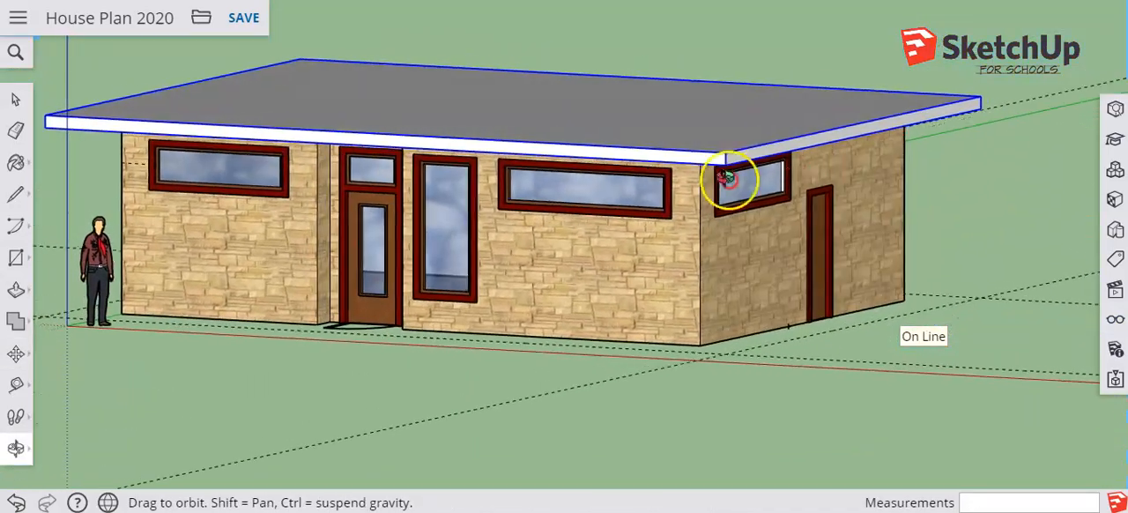
click(1026, 299)
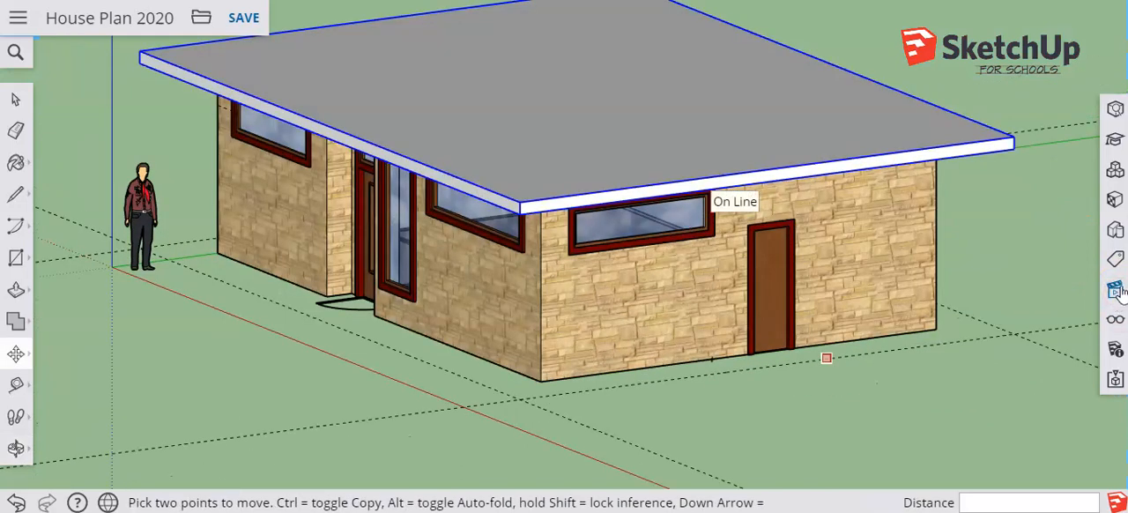
Switch the camera to perspective projection and view the house from its front corner
click(1115, 289)
click(847, 79)
middle_drag(610, 297, 775, 250)
middle_drag(769, 289, 750, 302)
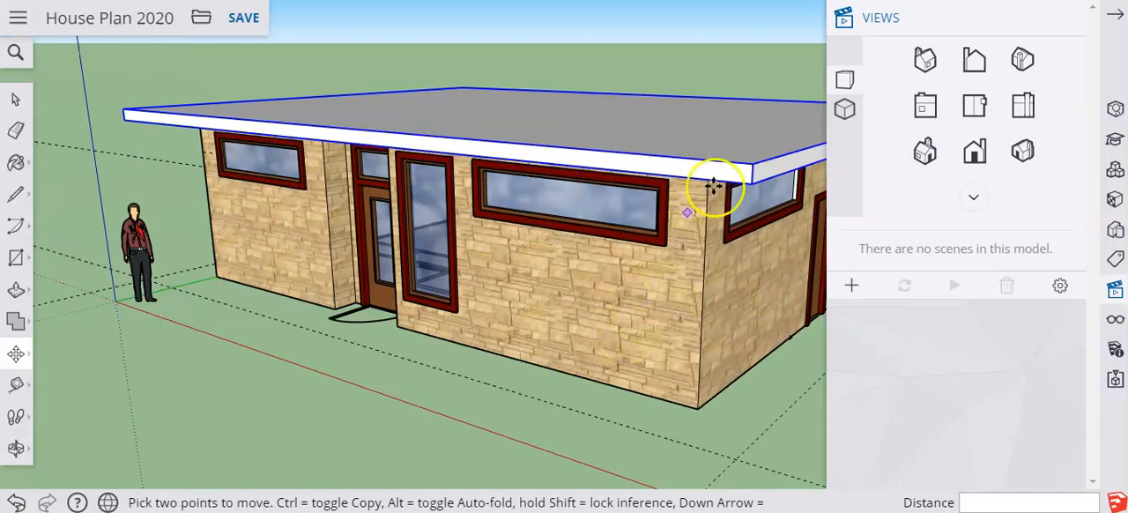
click(1067, 21)
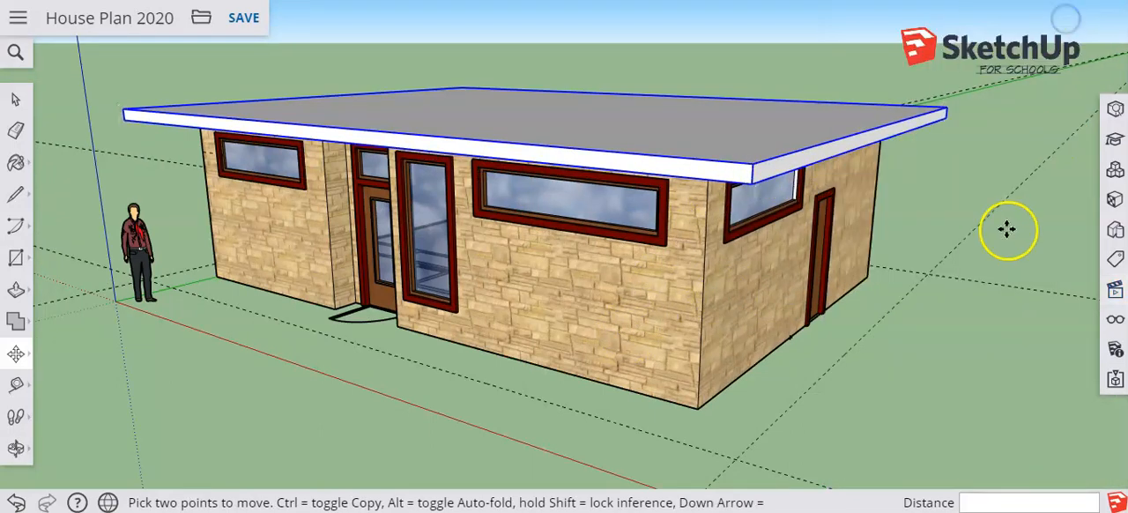
Invert the roof selection and hide everything except the roof component
click(820, 130)
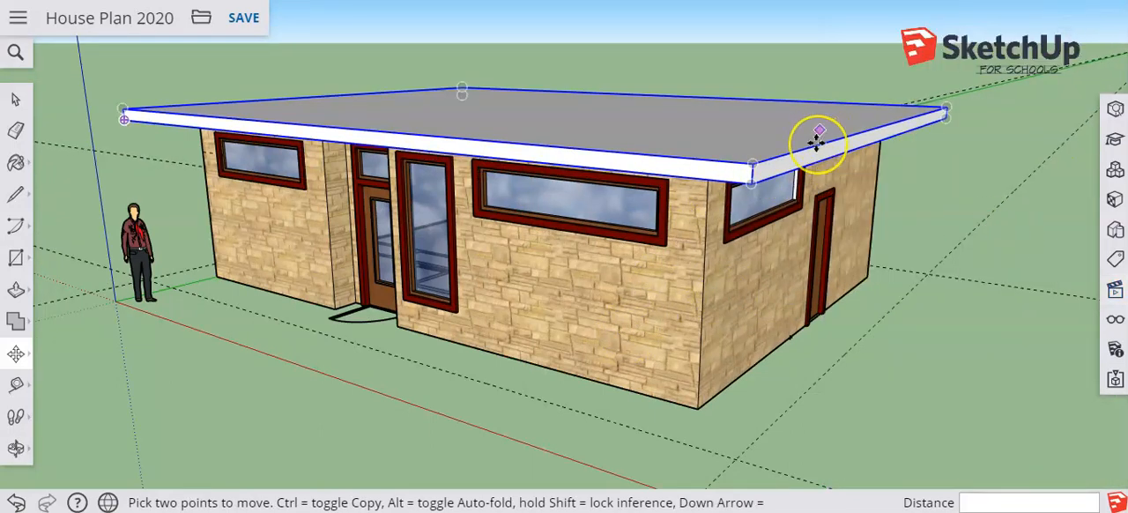
right_click(742, 159)
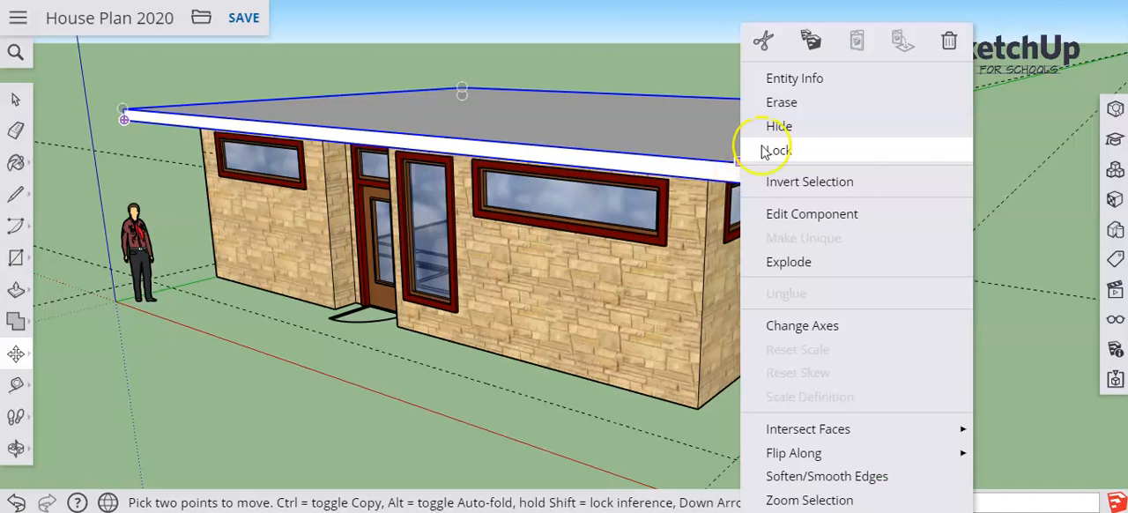
click(793, 182)
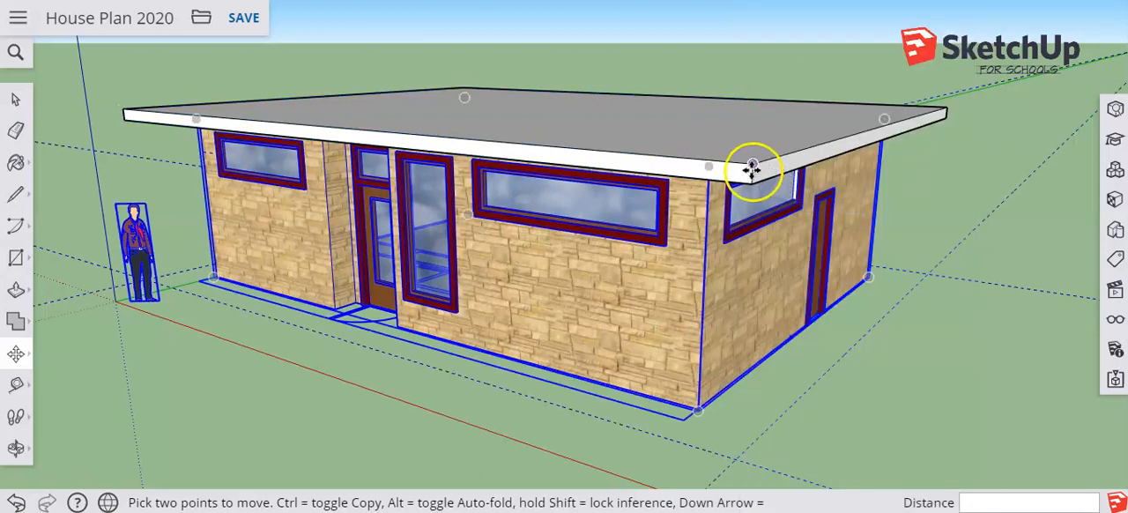
right_click(730, 250)
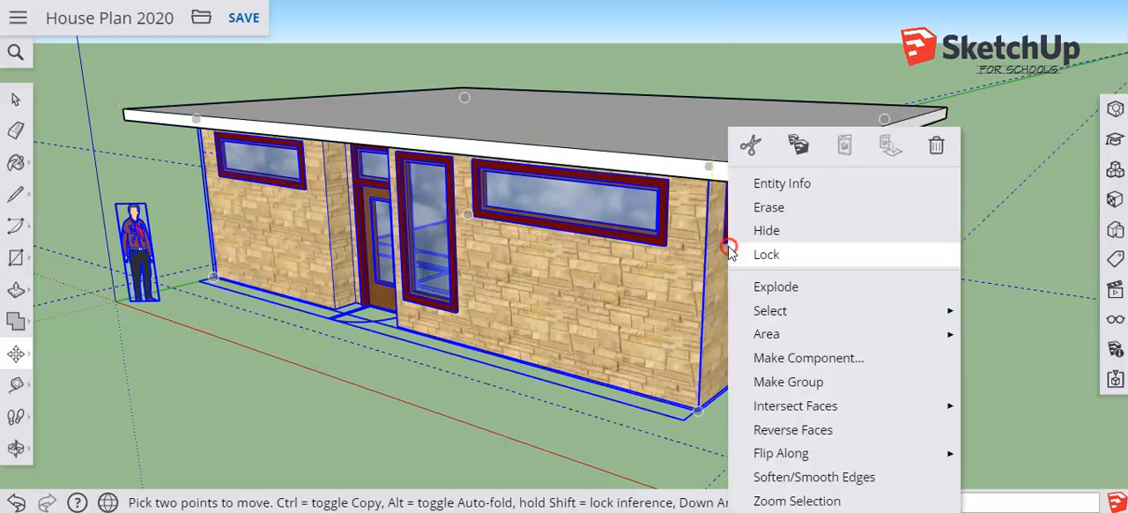
click(776, 230)
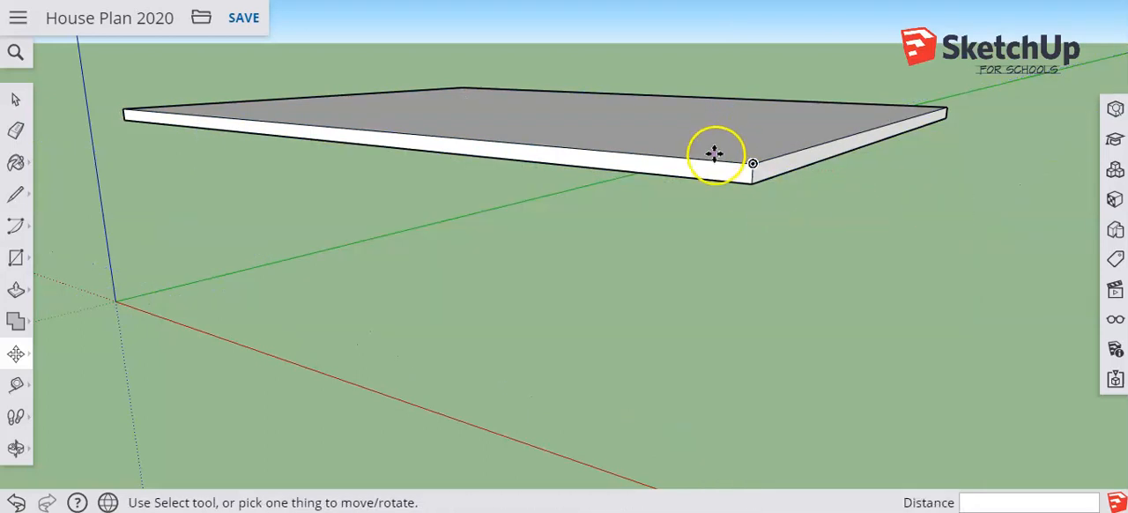
Show the model from the top view and open the roof component for editing
click(1116, 291)
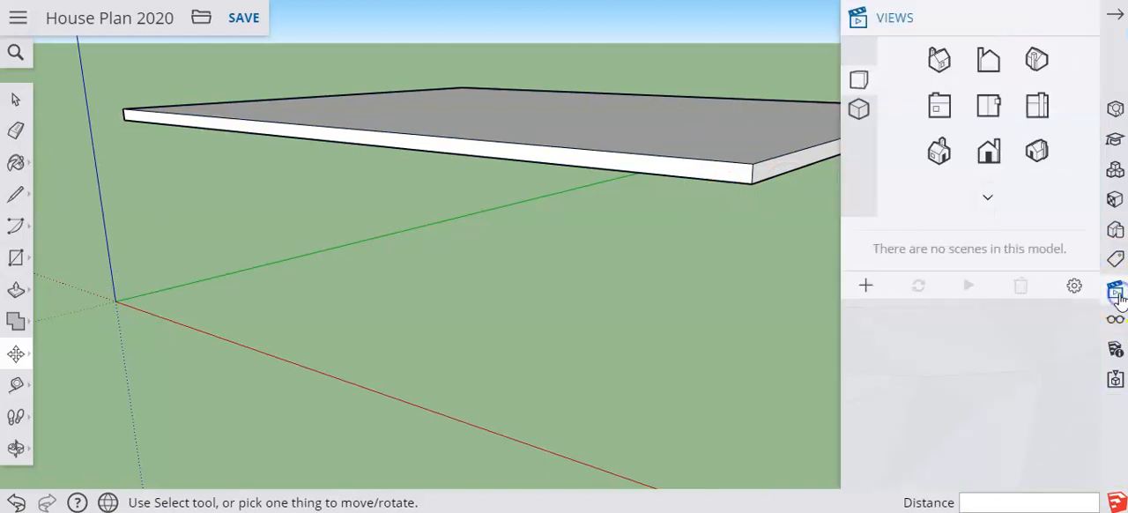
click(974, 106)
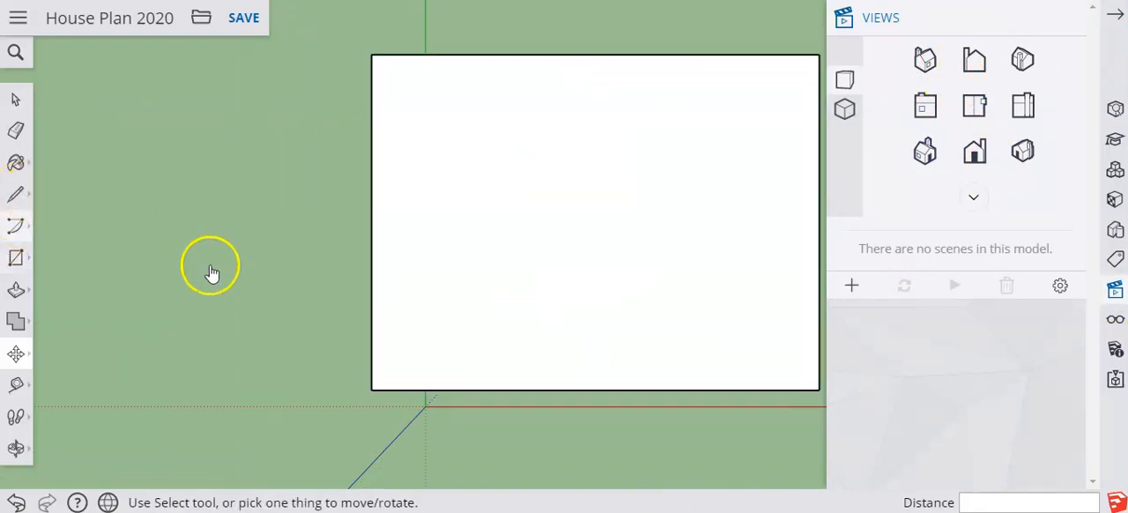
key(l)
mouse_move(50, 195)
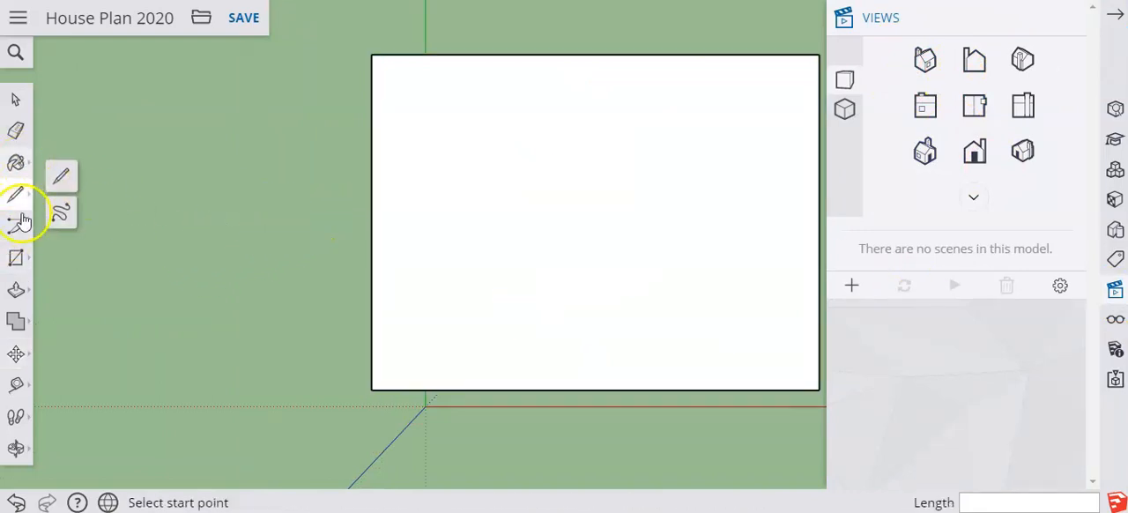
click(15, 100)
click(446, 221)
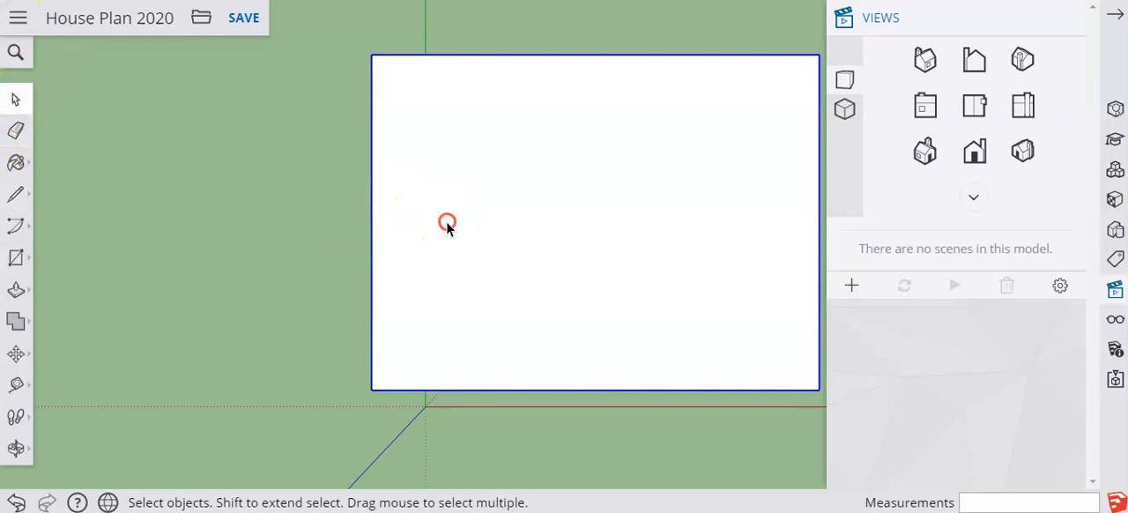
right_click(446, 222)
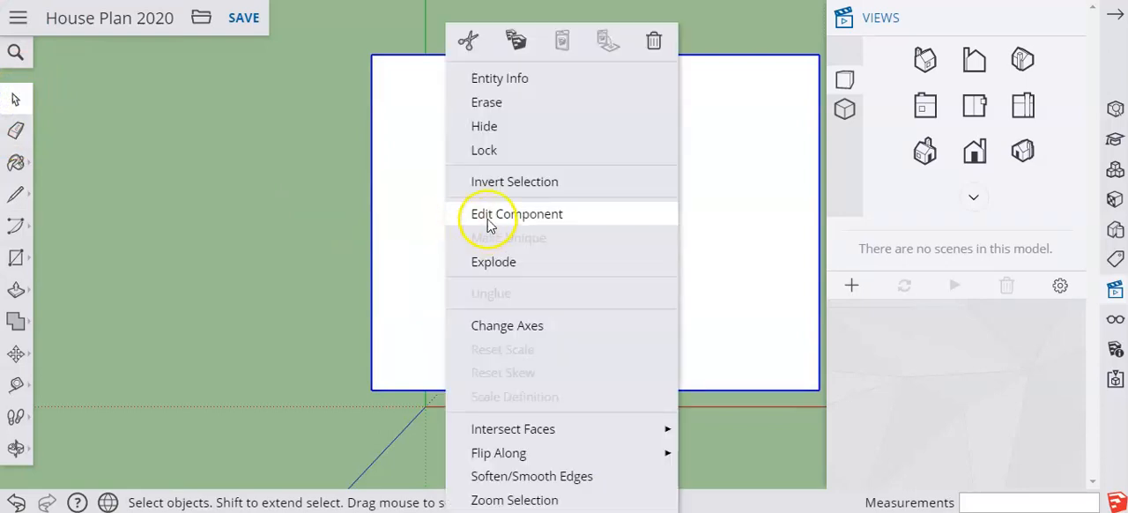
click(489, 220)
click(1067, 21)
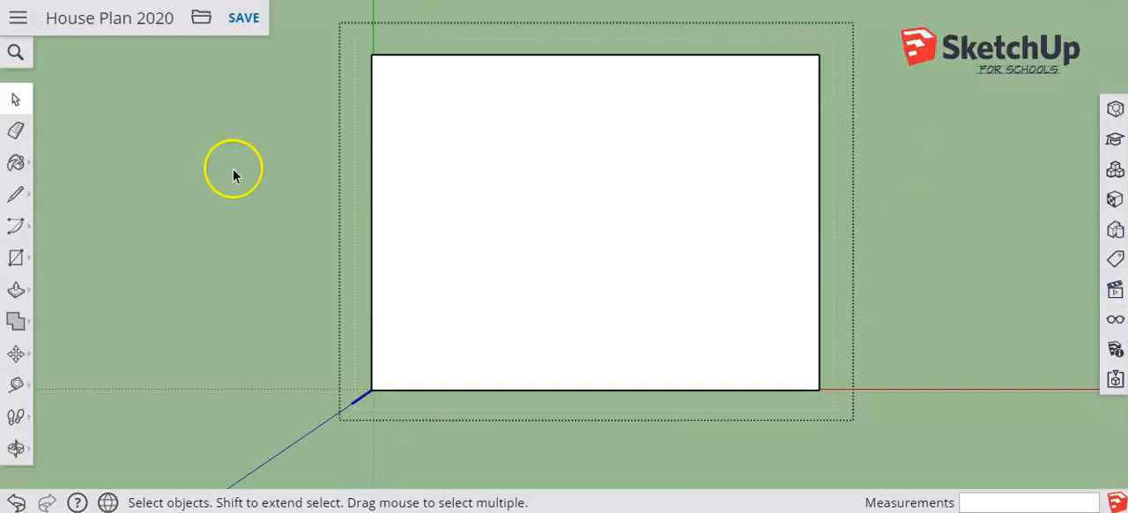
Draw a 40' ridge line across the roof's top face between the midpoints of its two short edges
click(11, 198)
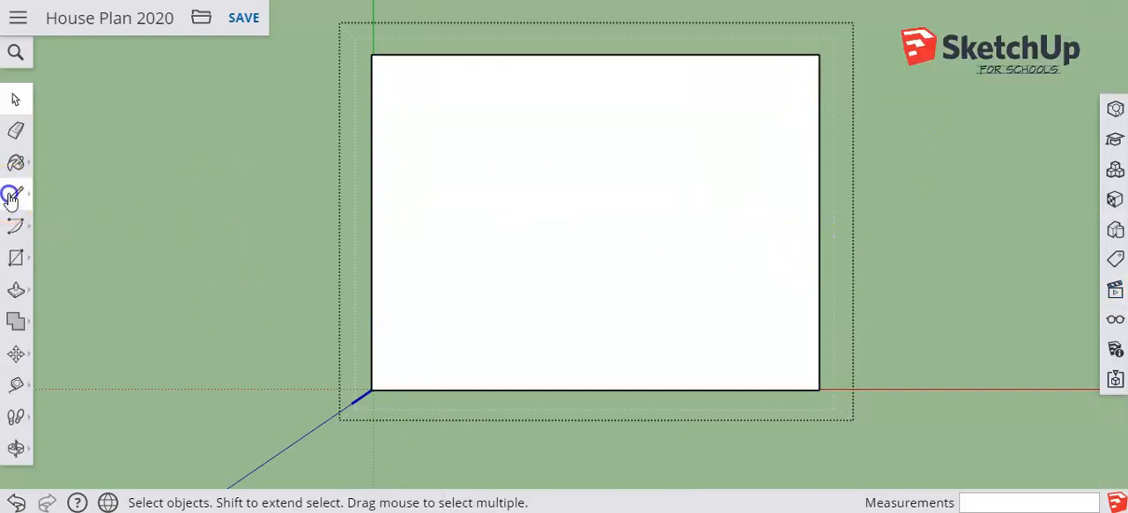
click(371, 222)
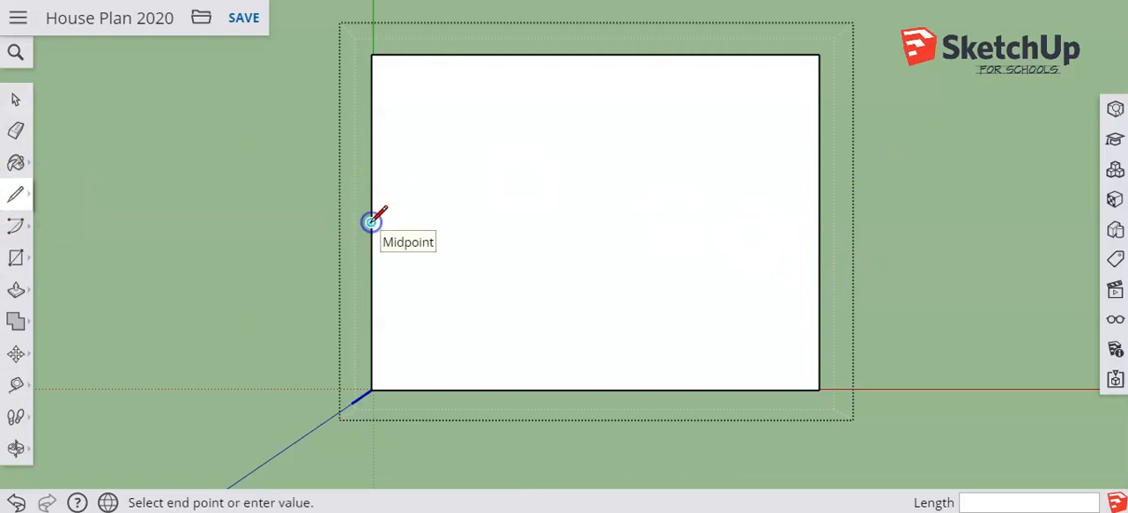
click(820, 223)
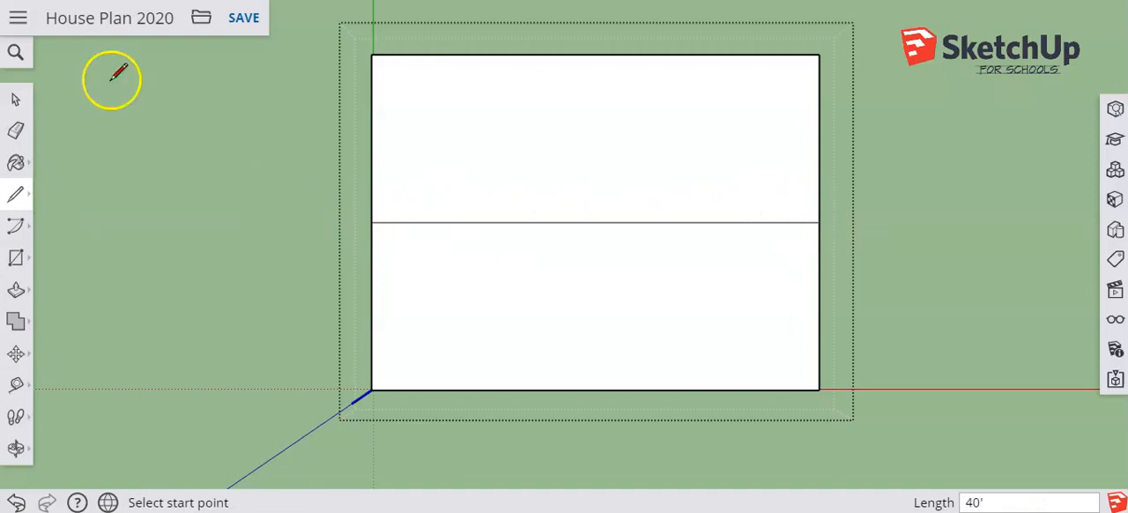
click(15, 99)
middle_drag(724, 339, 510, 29)
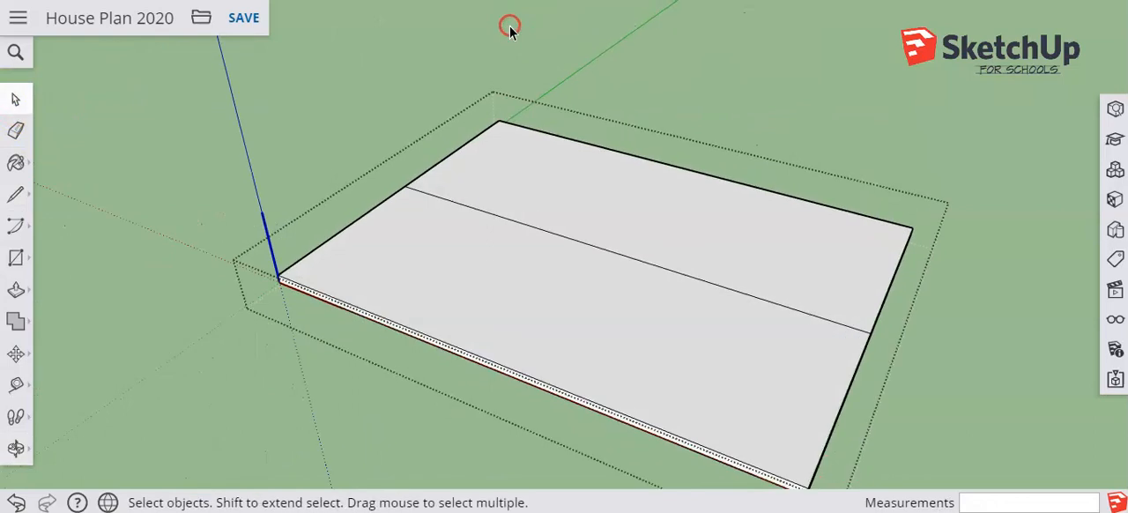
Move the ridge line straight up along the blue axis by about 7' 7" to form the gable roof
scroll(810, 397, down, 2)
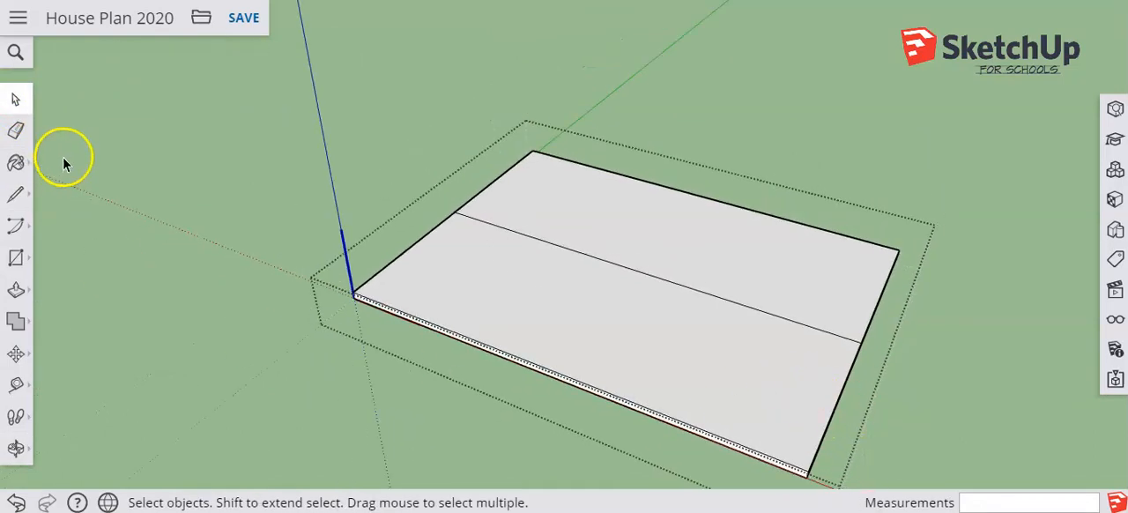
scroll(334, 275, down, 2)
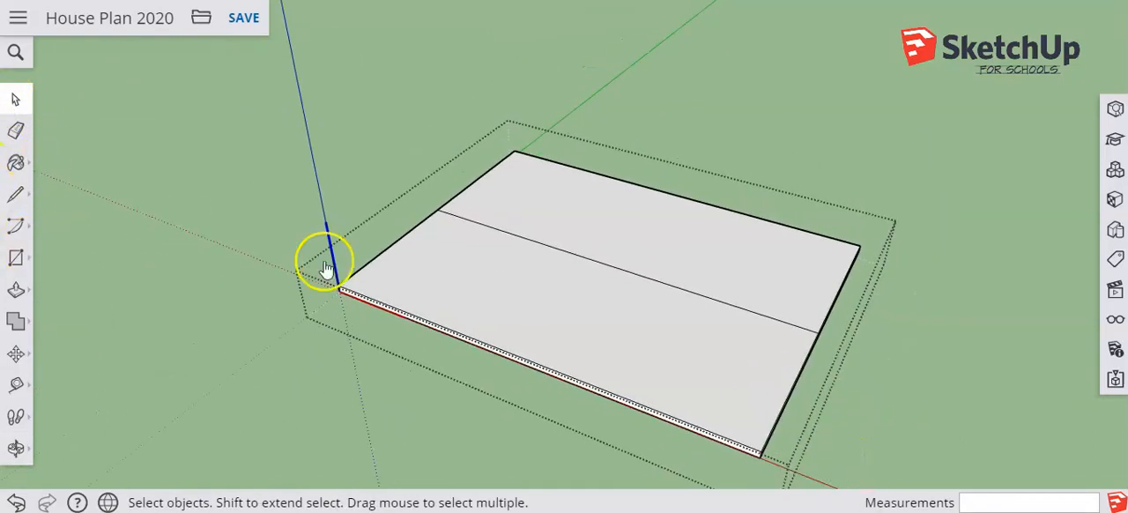
click(673, 288)
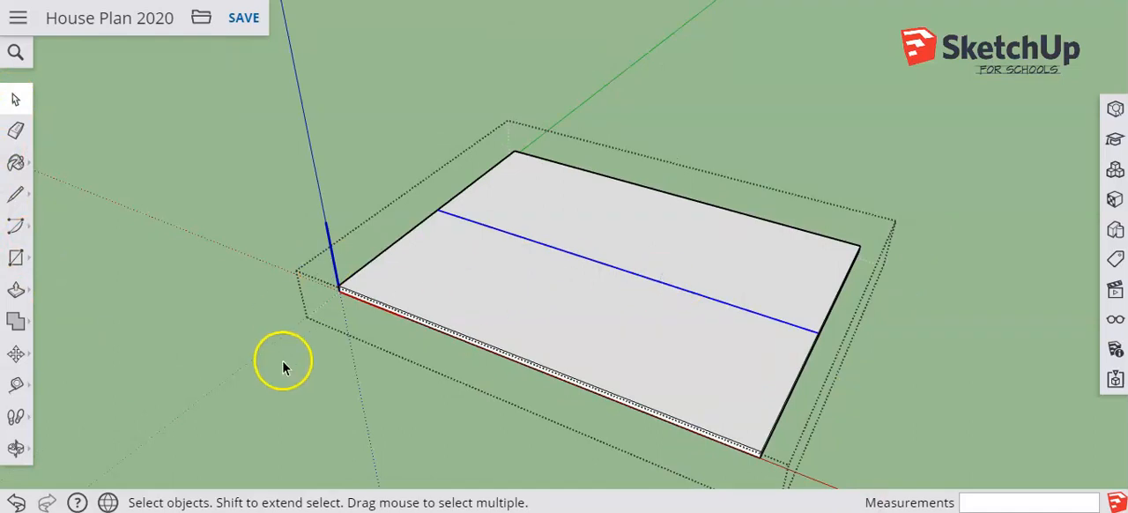
click(16, 353)
click(65, 316)
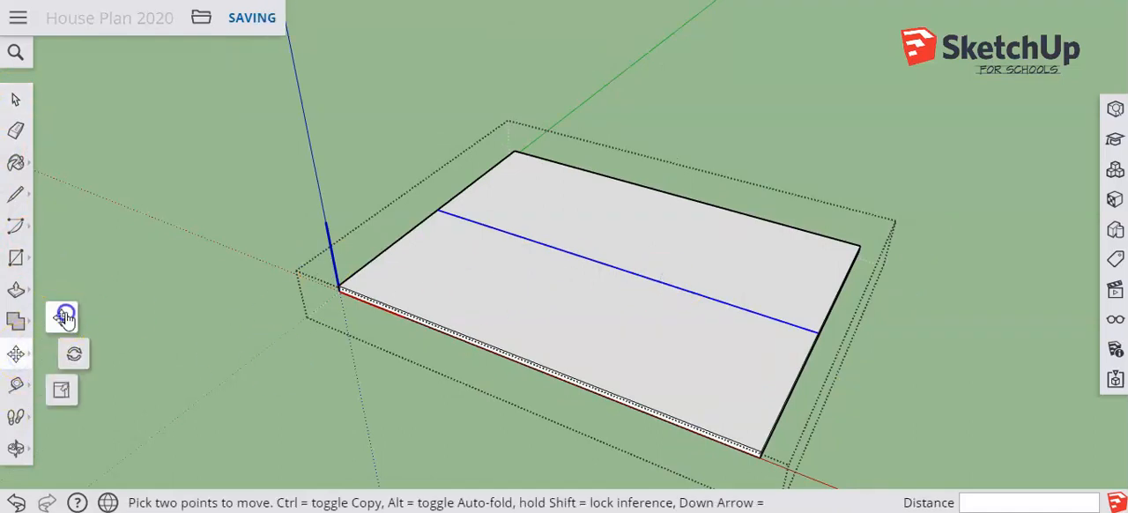
click(816, 328)
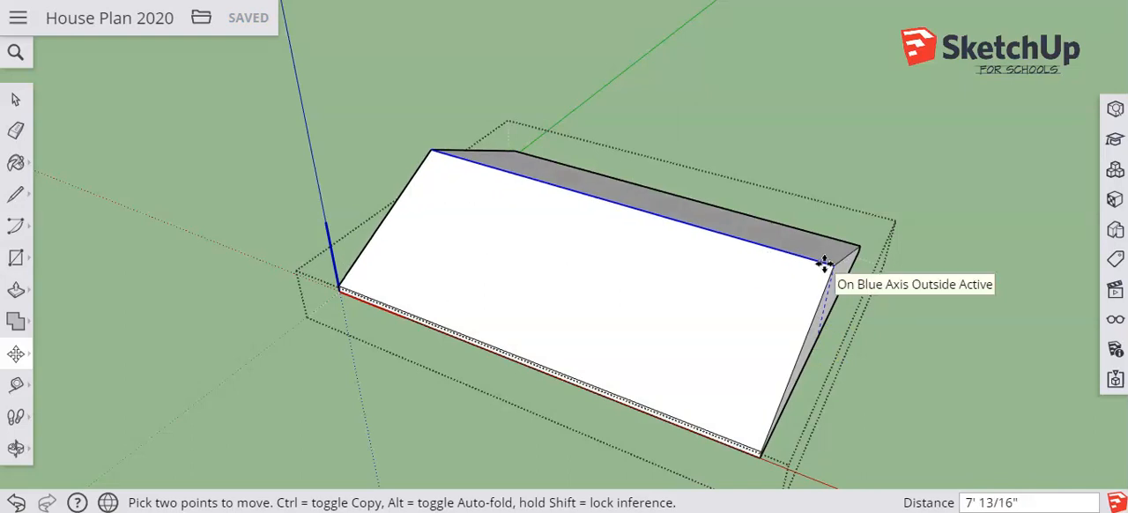
click(825, 259)
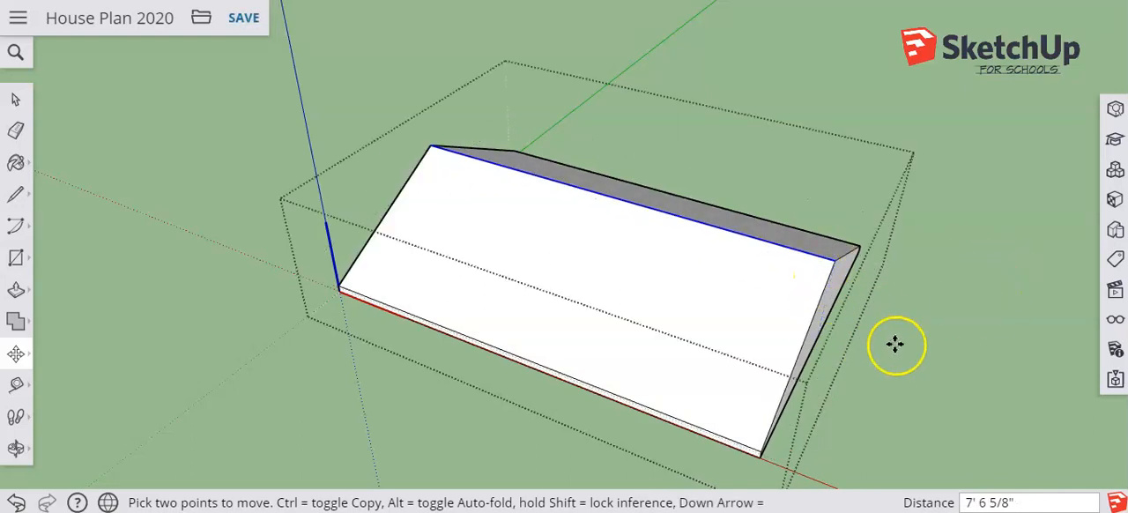
Finish editing the roof component and unhide all hidden parts of the house
middle_drag(722, 377, 677, 221)
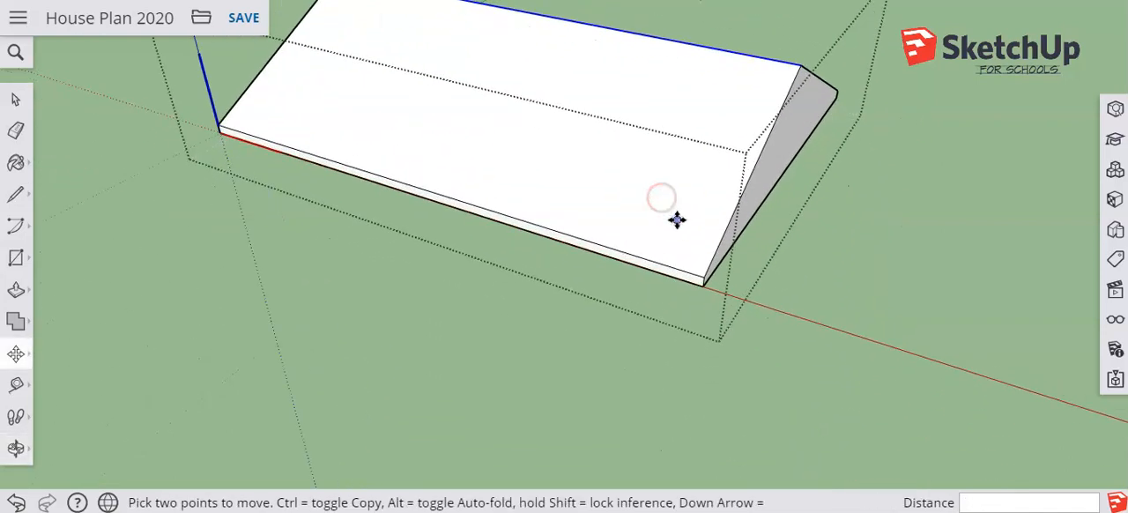
scroll(676, 220, up, 2)
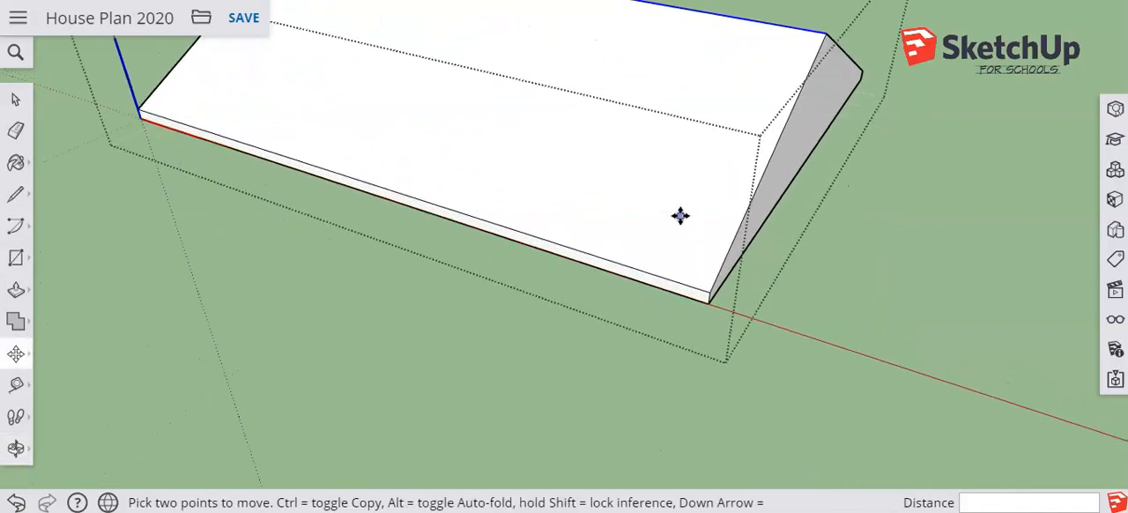
click(775, 208)
middle_drag(775, 208, 714, 124)
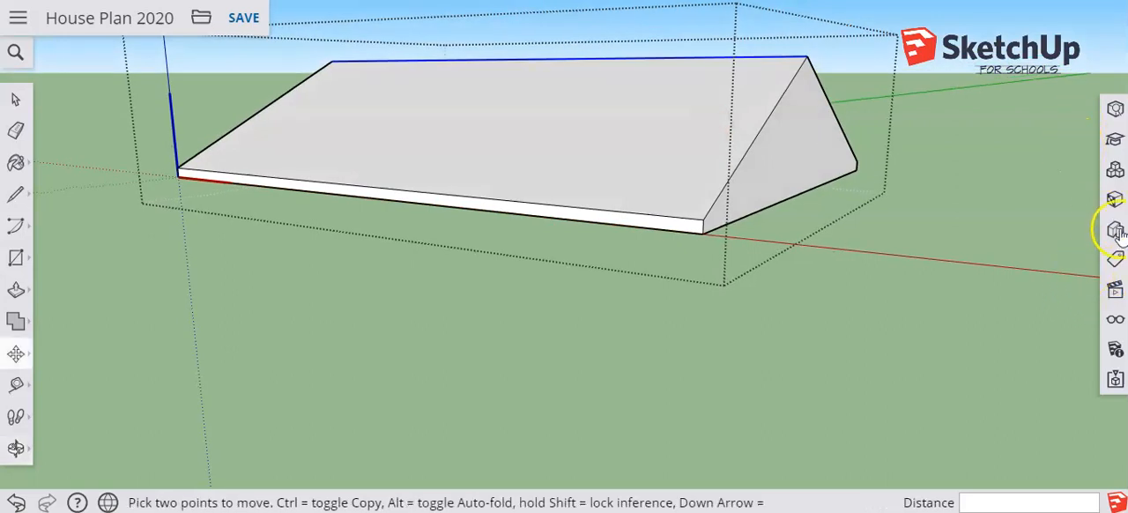
click(1115, 323)
click(871, 97)
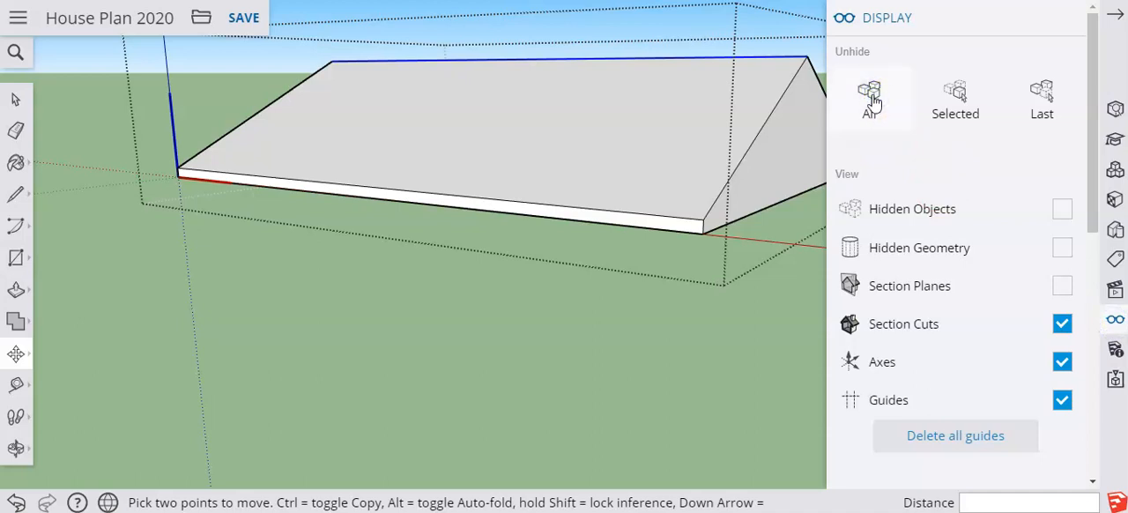
click(873, 95)
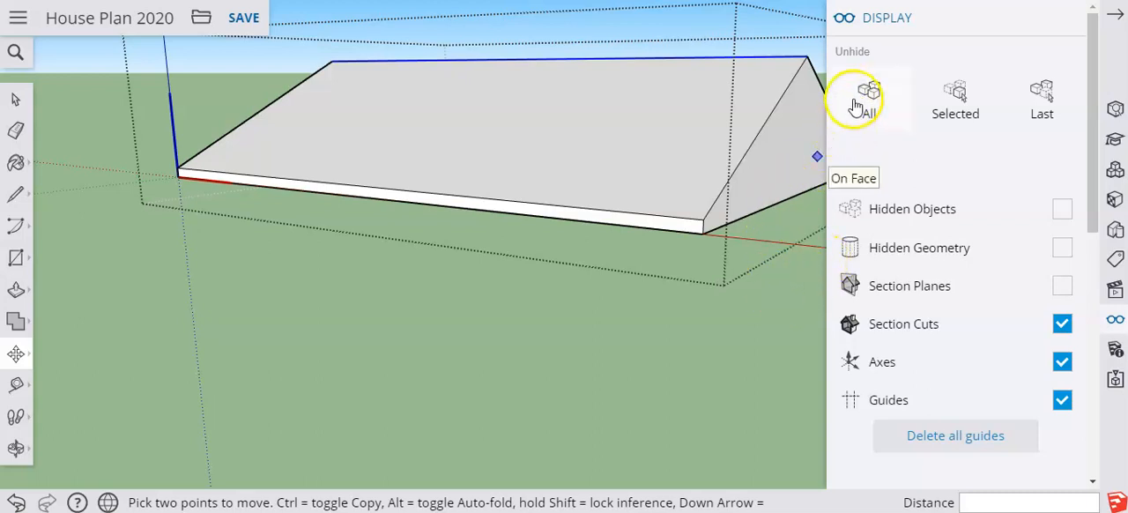
click(16, 101)
click(83, 126)
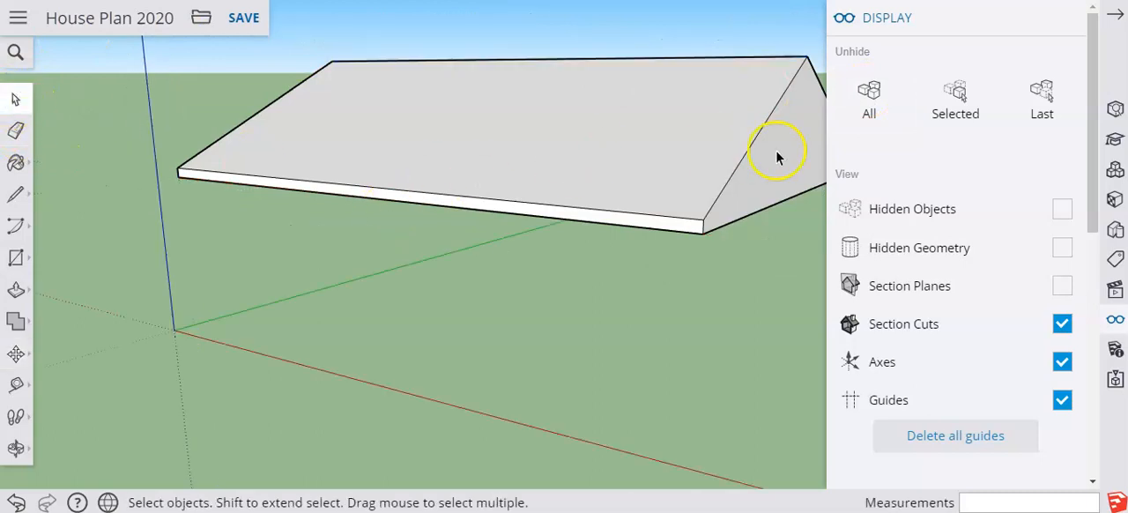
click(869, 95)
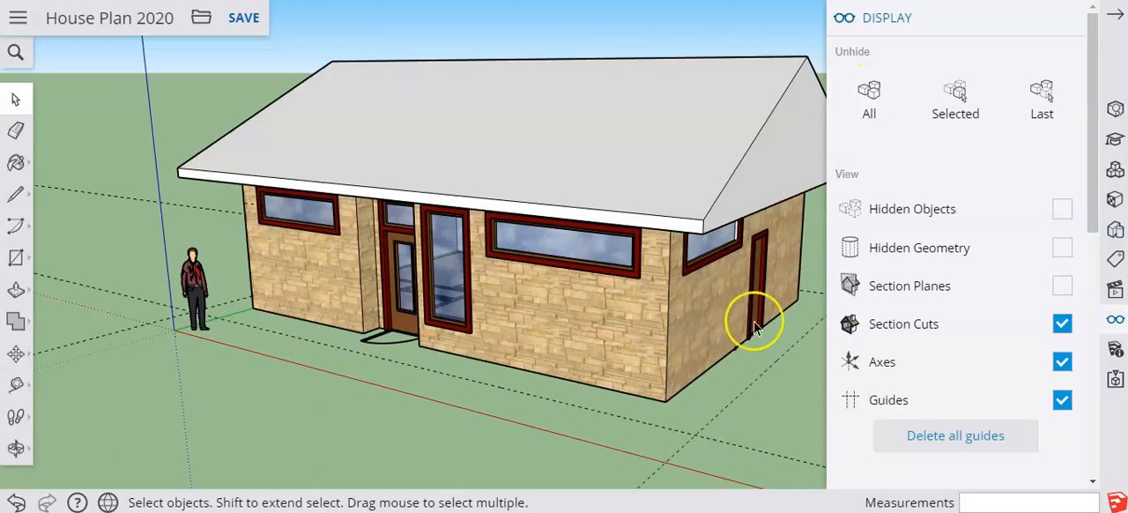
click(1067, 19)
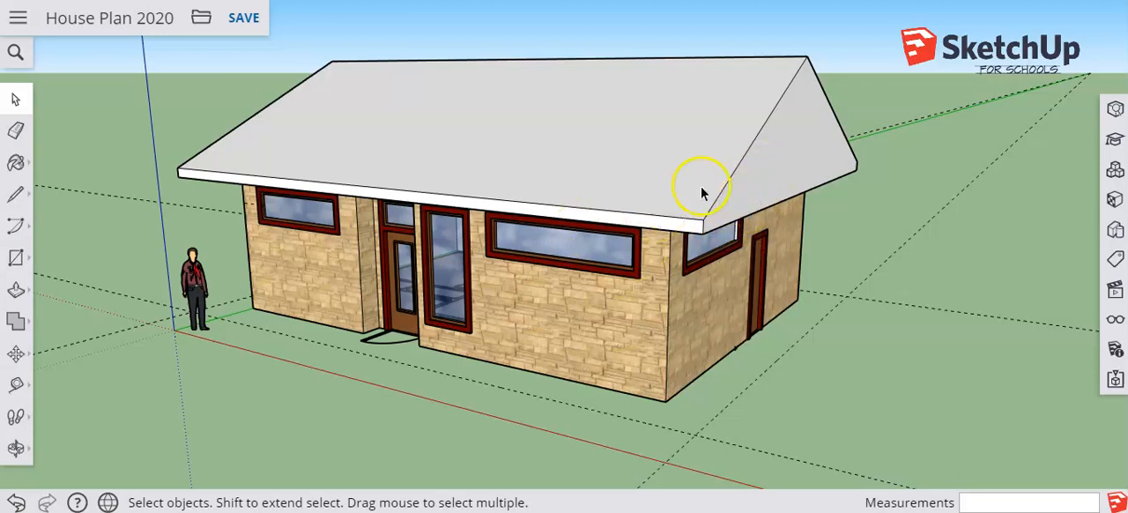
Isolate the roof component by hiding the rest of the model, and view it from its gable end
middle_drag(640, 141, 649, 164)
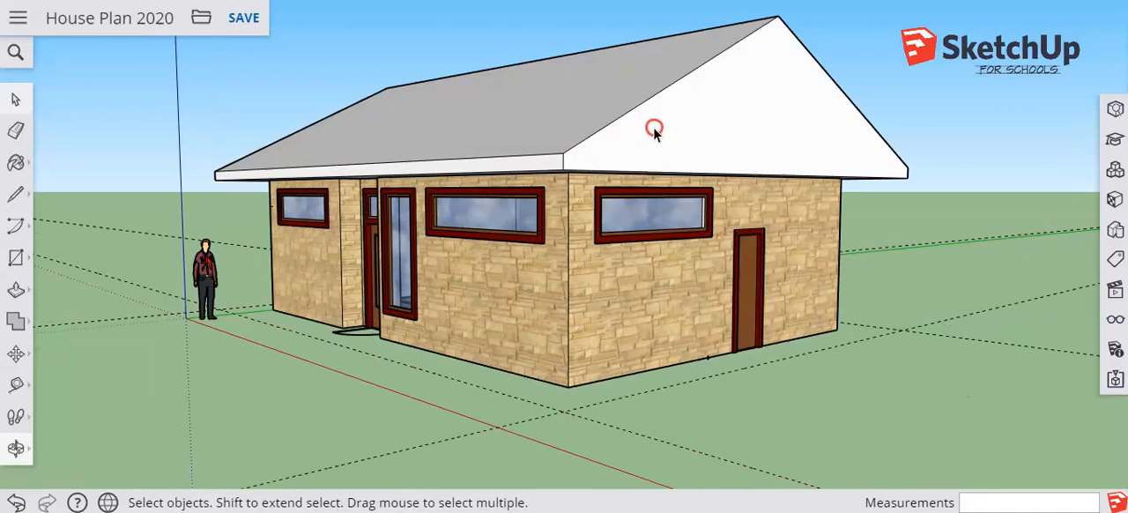
click(656, 130)
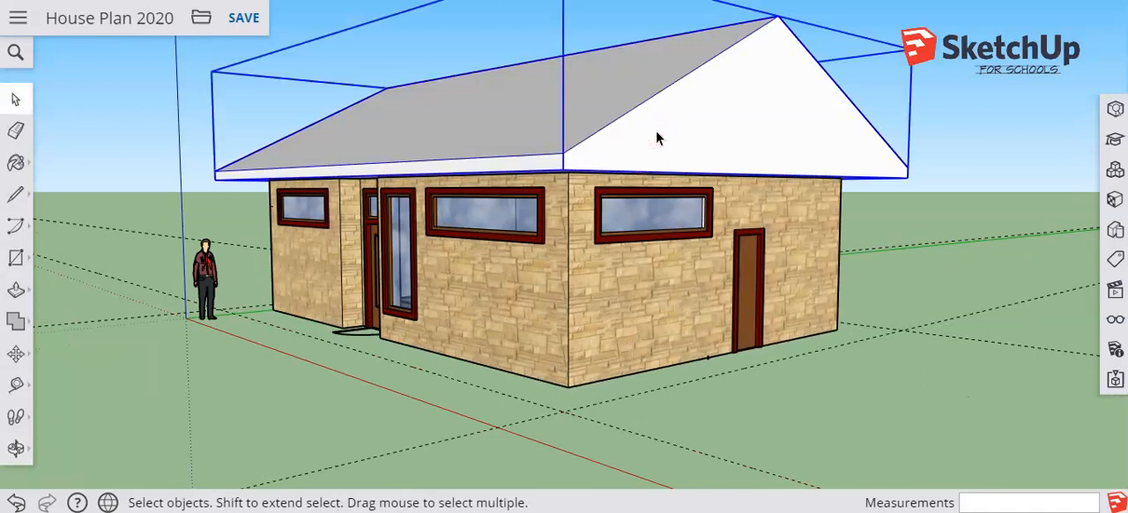
scroll(656, 133, down, 3)
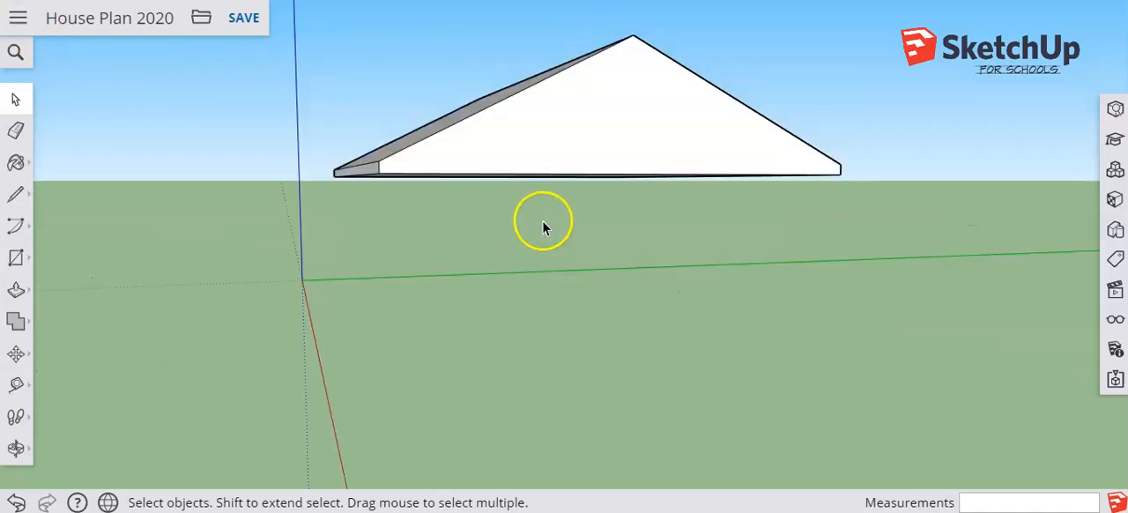
key(o)
drag(537, 217, 564, 312)
drag(524, 212, 555, 229)
drag(565, 255, 570, 269)
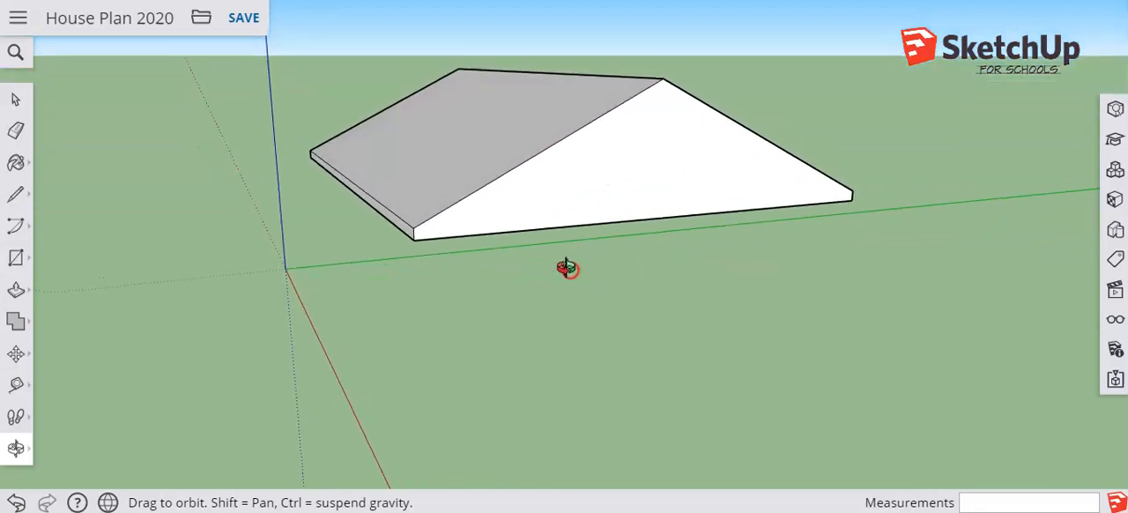
Open the isolated roof component for editing
key(space)
click(622, 193)
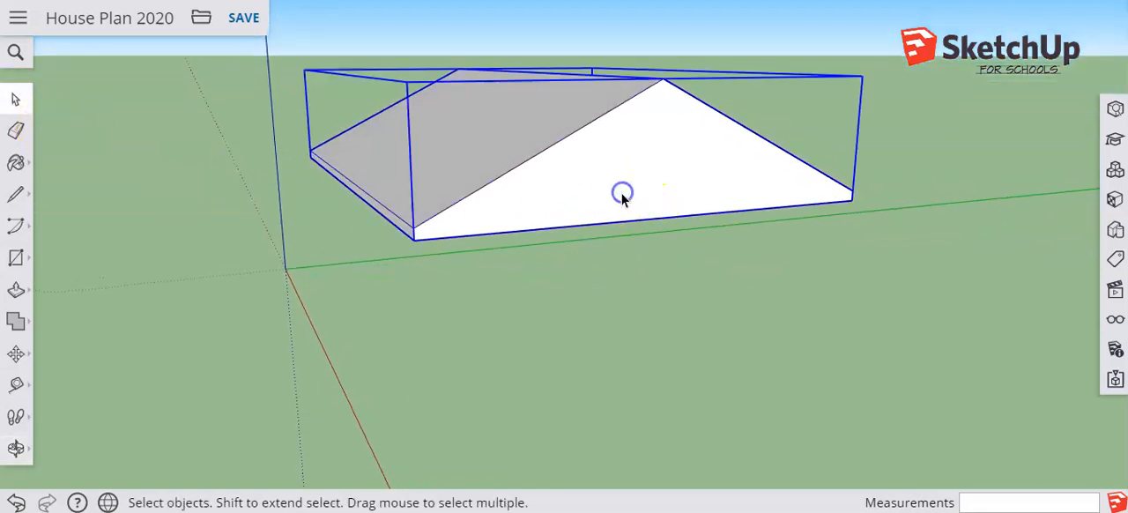
right_click(622, 195)
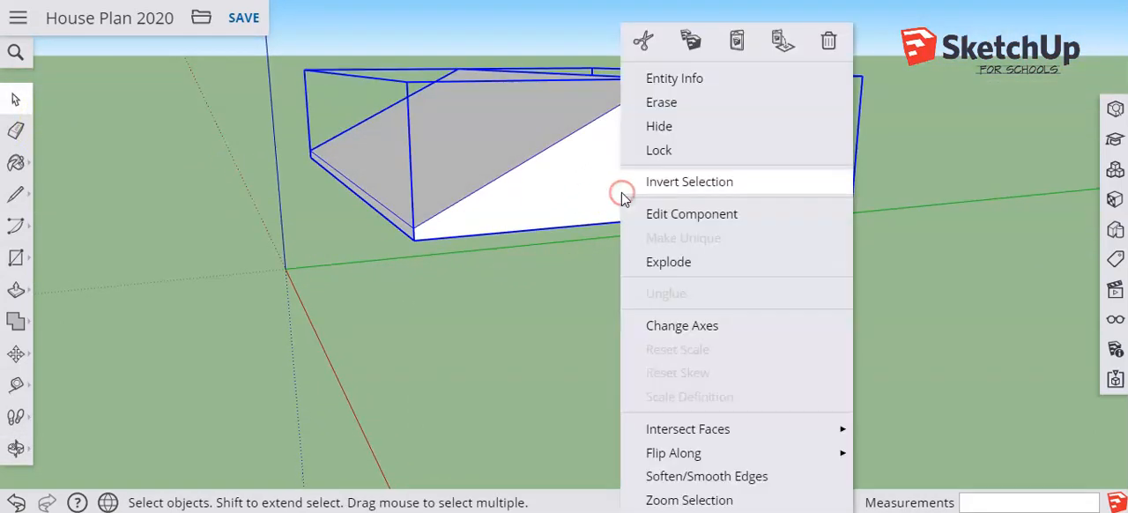
click(661, 214)
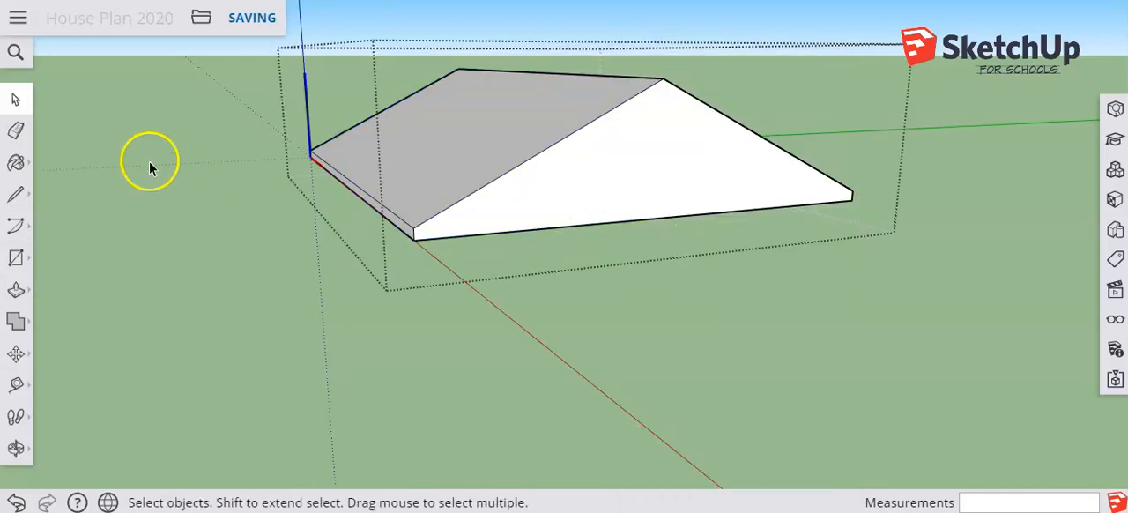
Place guide points on the gable's lower edge 4' in from each corner with the Tape Measure
click(16, 385)
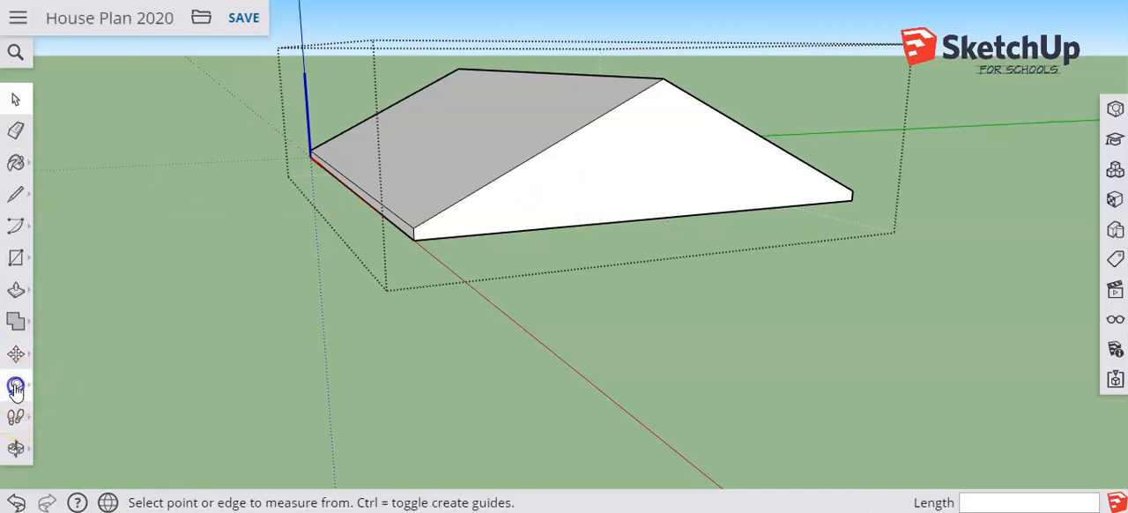
click(415, 239)
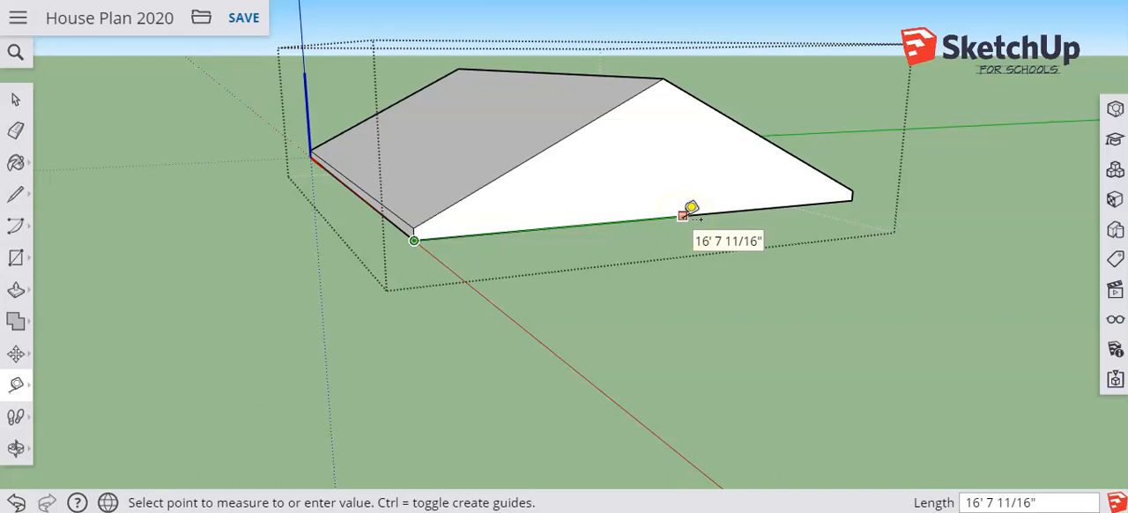
key(Return)
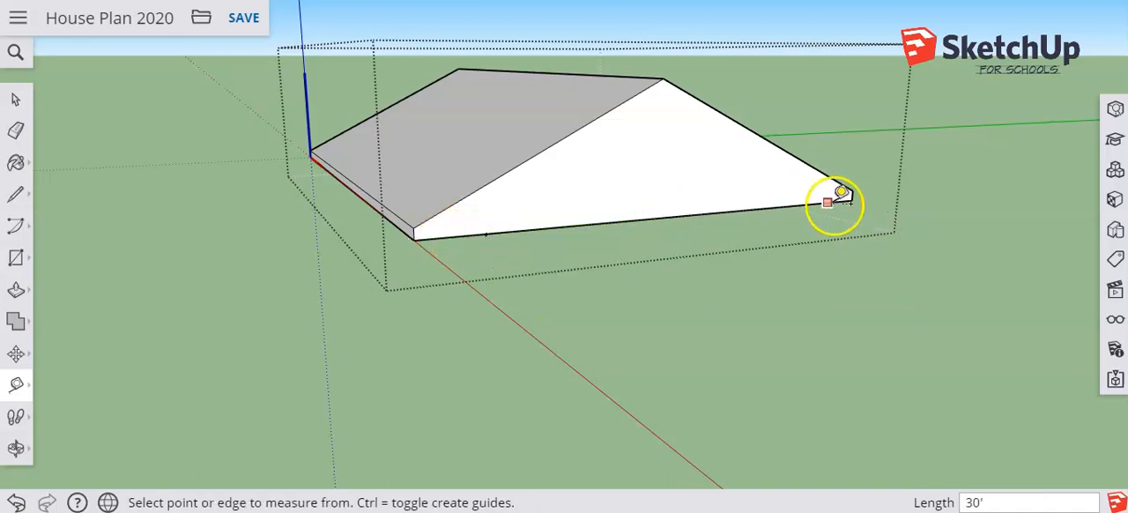
click(851, 200)
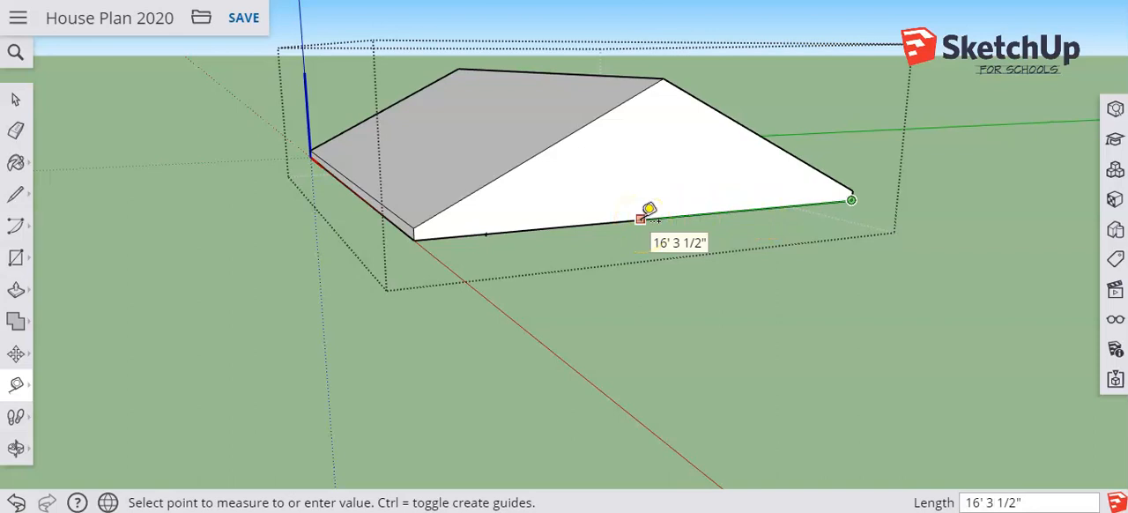
text(4')
key(Return)
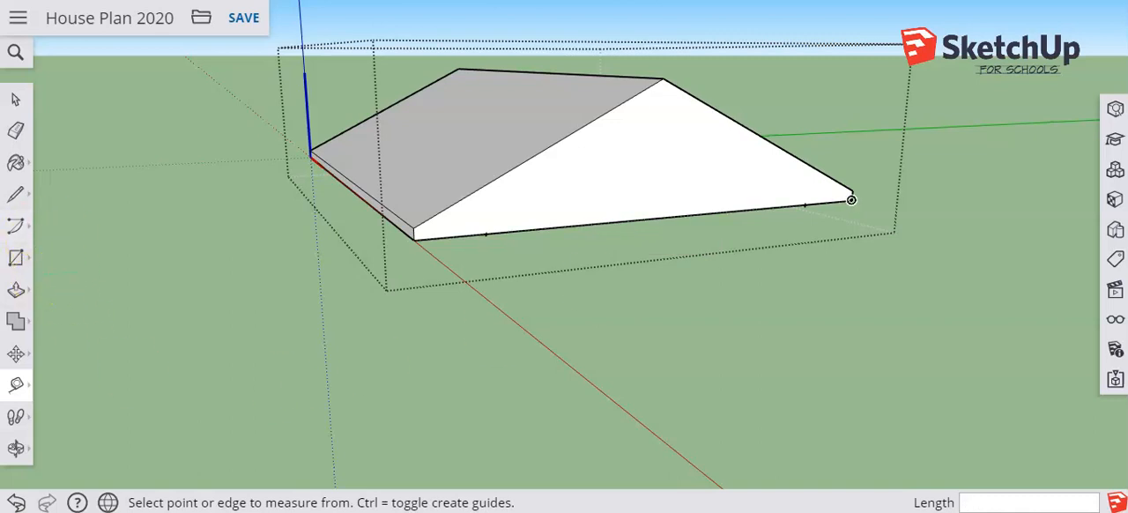
Draw a vertical line about 1' 7" tall from the guide point nearer the front eave, then a line parallel to the roof slope up to the opposite edge
click(18, 197)
click(56, 180)
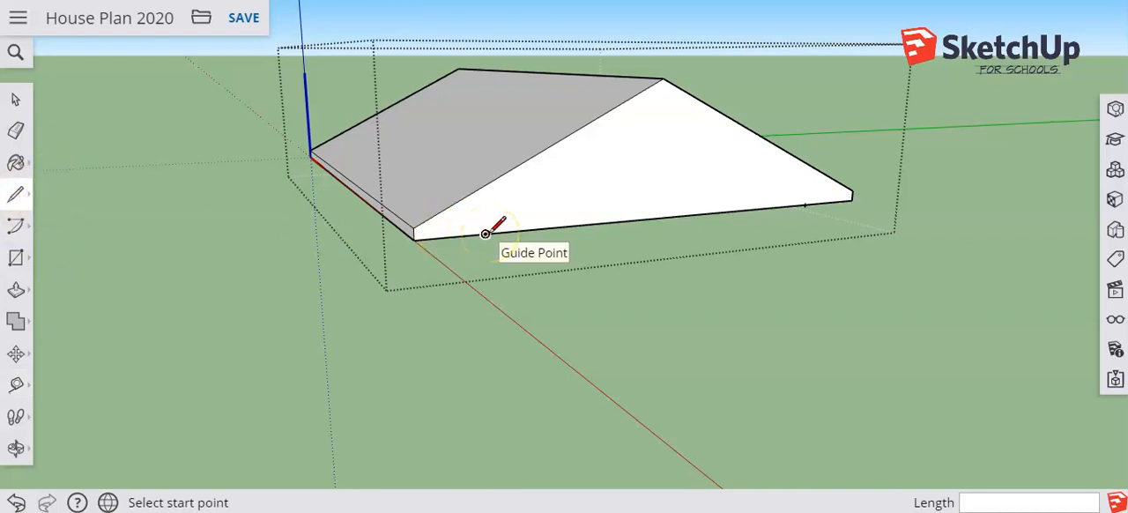
click(485, 233)
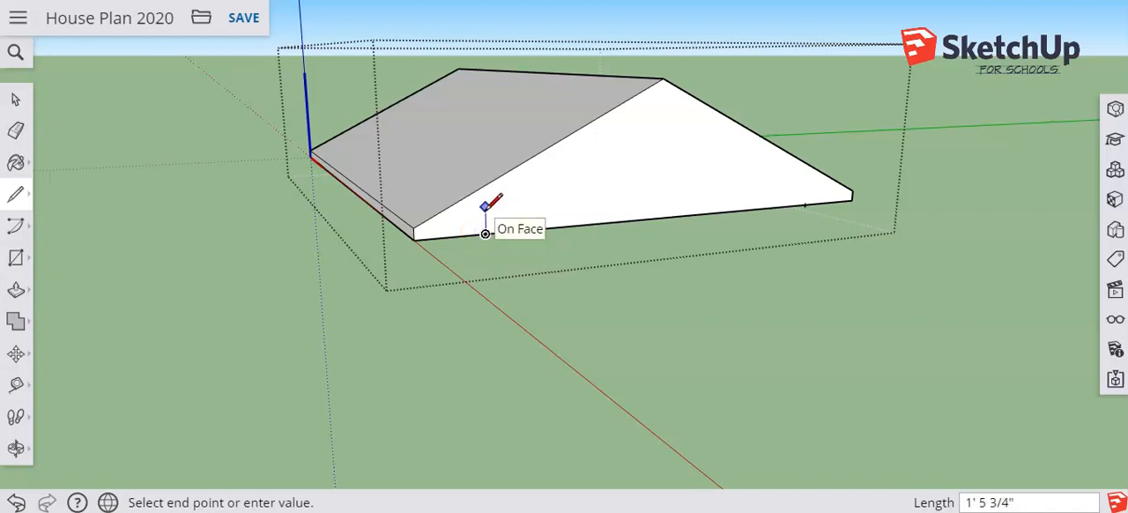
mouse_move(485, 204)
mouse_down()
mouse_move(556, 143)
mouse_move(578, 152)
mouse_move(677, 89)
mouse_up()
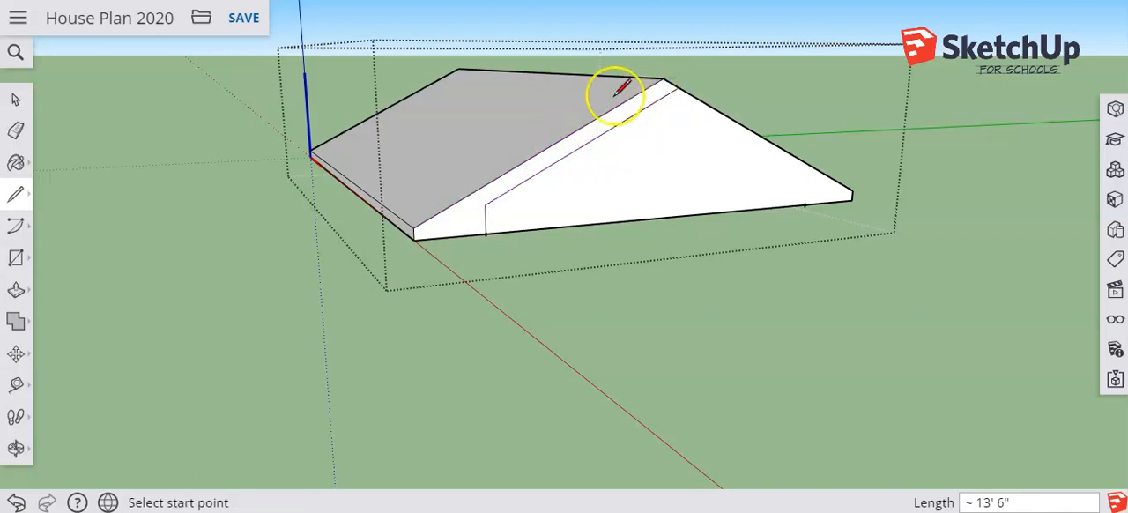
Mirror the outline from the other guide point with a 1' 7 3/8" vertical and a sloped line to the peak, removing the overshooting segment
click(16, 194)
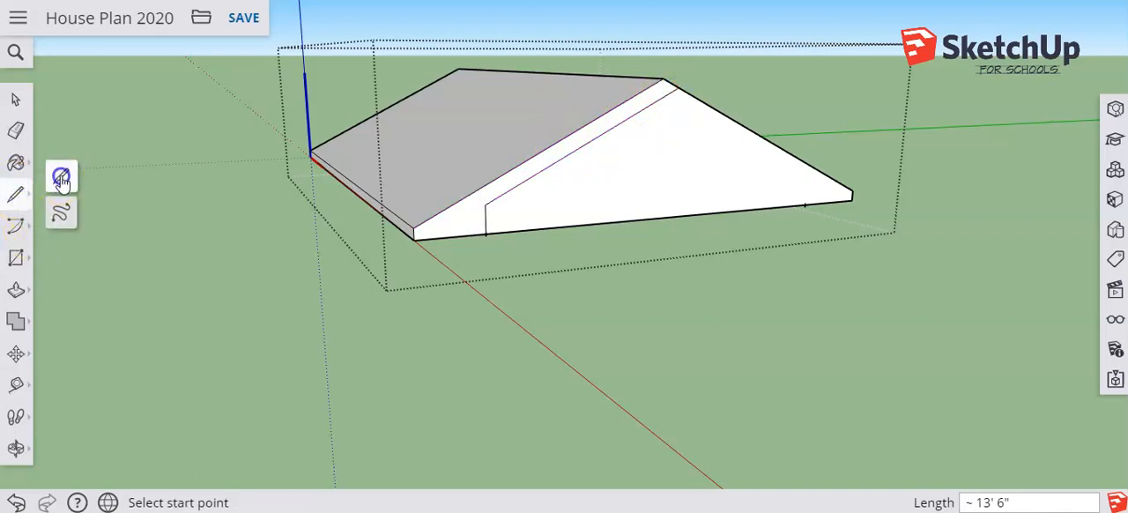
click(59, 177)
click(804, 204)
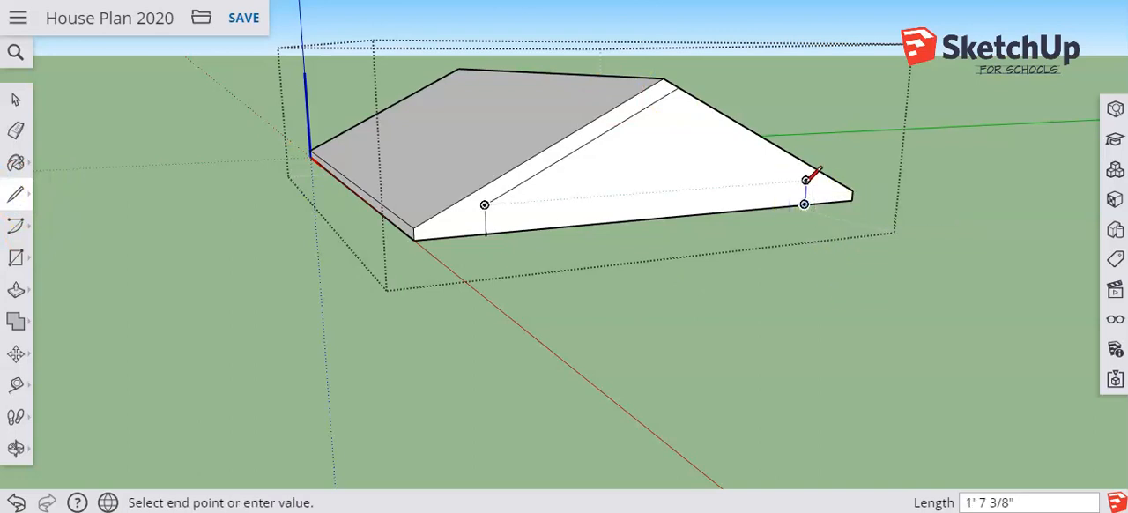
click(805, 179)
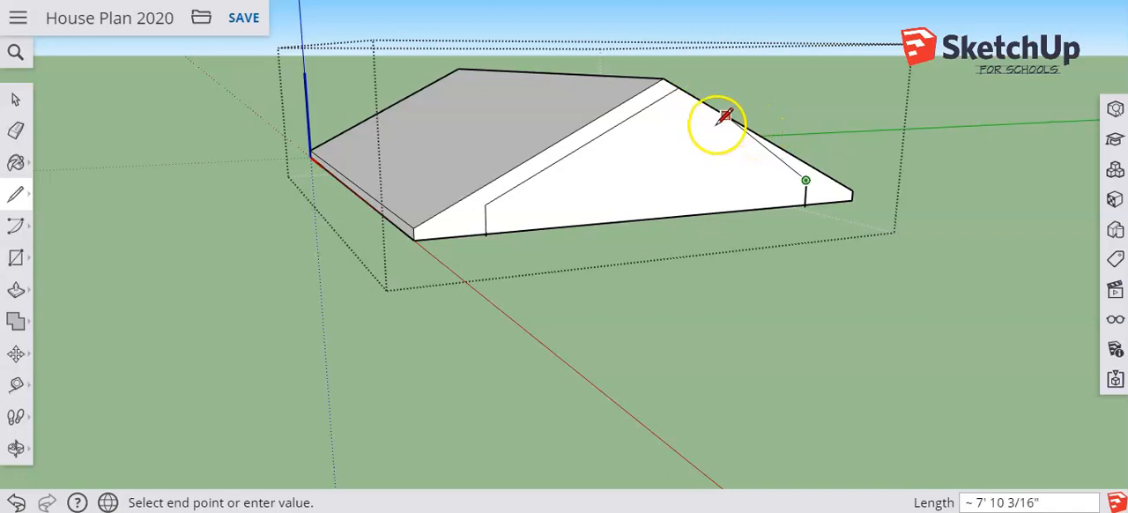
click(661, 99)
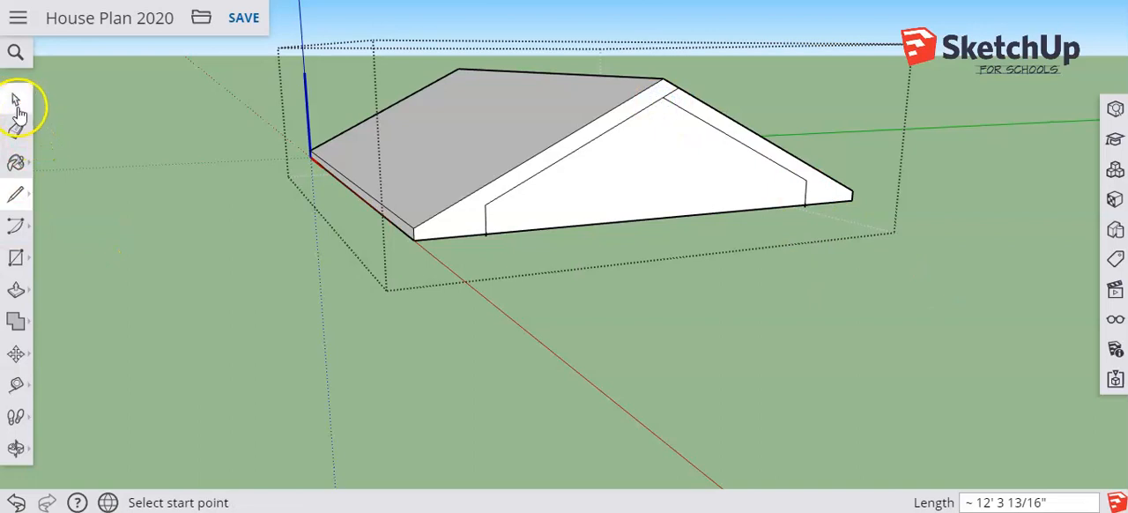
click(17, 103)
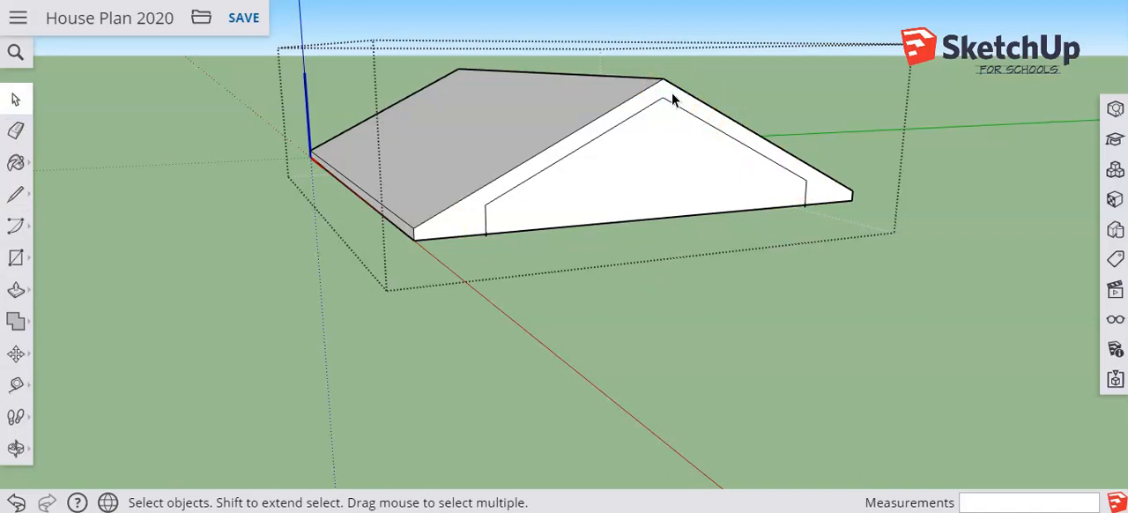
Recess the outlined face on the gable end about 1' 9" with Push/Pull and leave the roof component
click(15, 290)
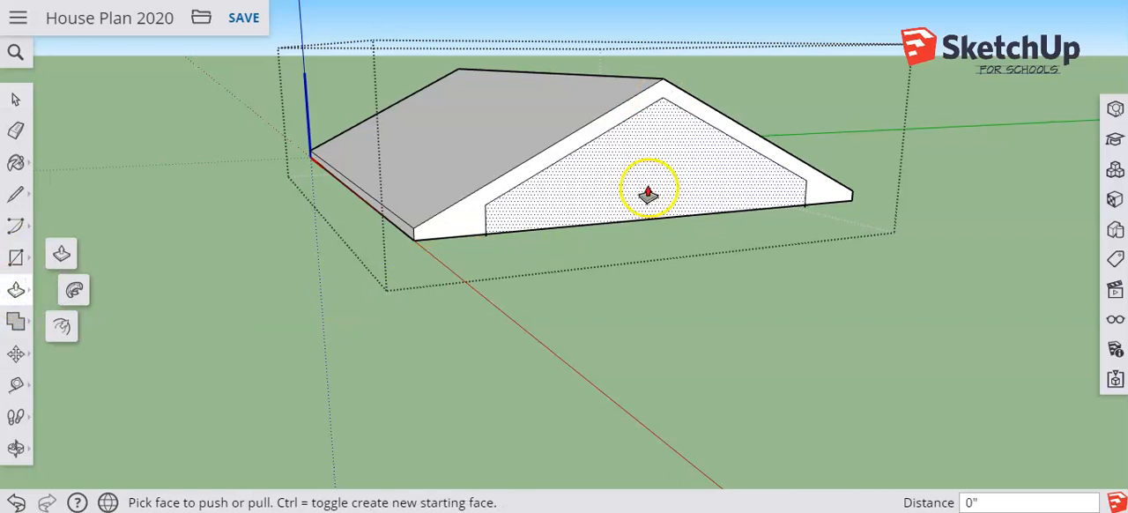
drag(648, 192, 635, 183)
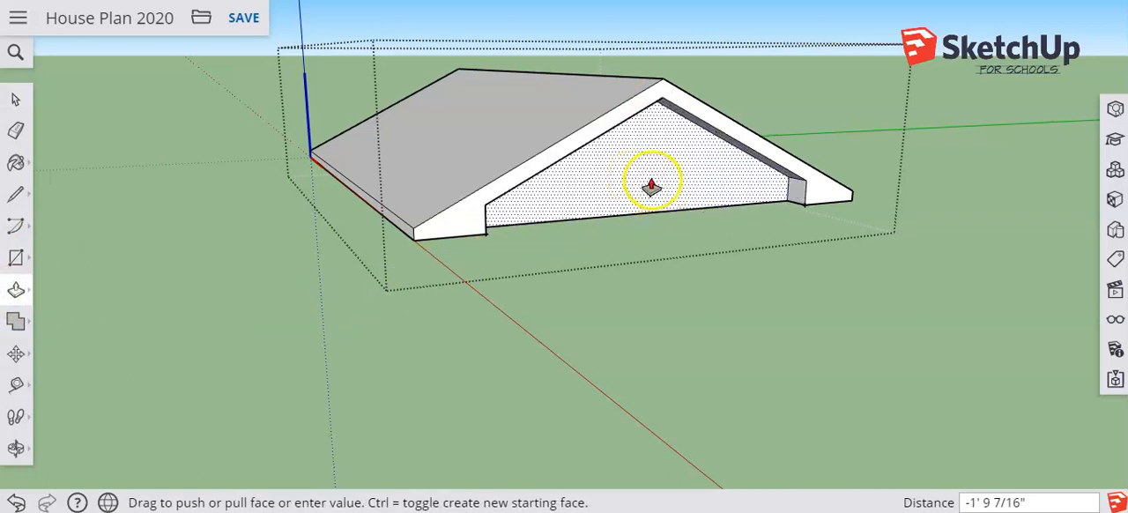
drag(692, 201, 635, 184)
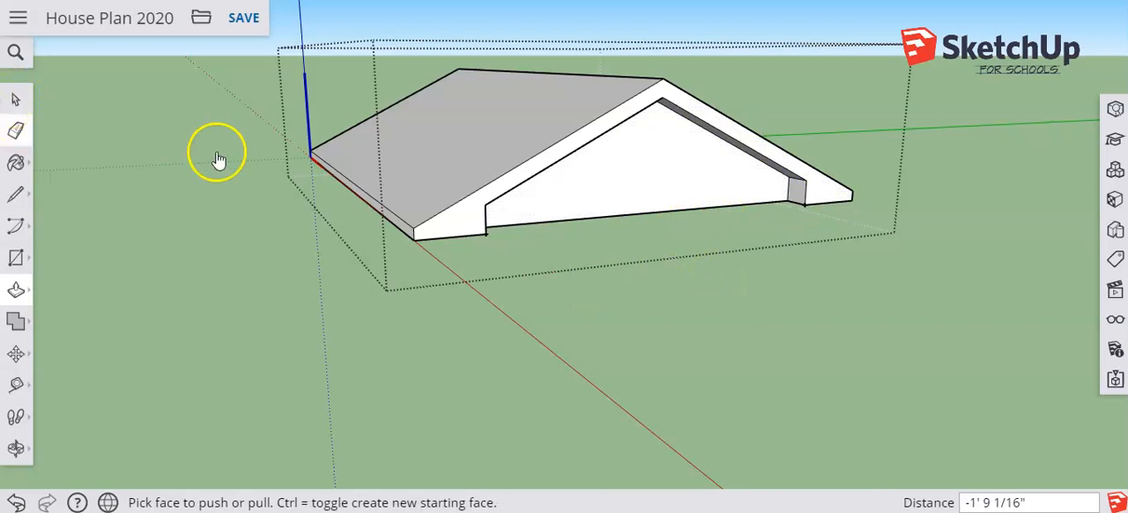
click(15, 99)
click(193, 164)
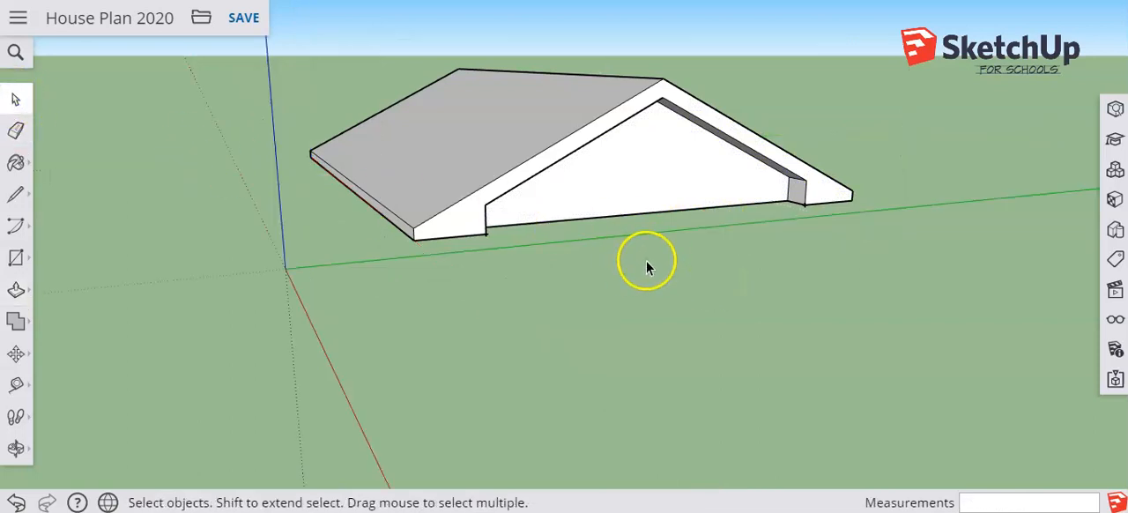
Unhide all objects of the house and open the gable roof component for editing
click(1115, 320)
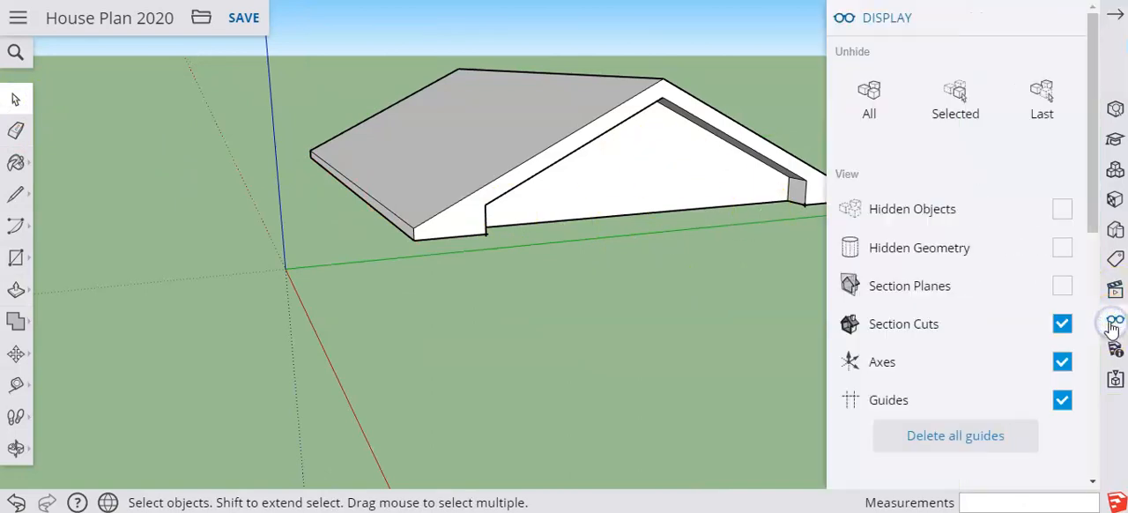
click(871, 95)
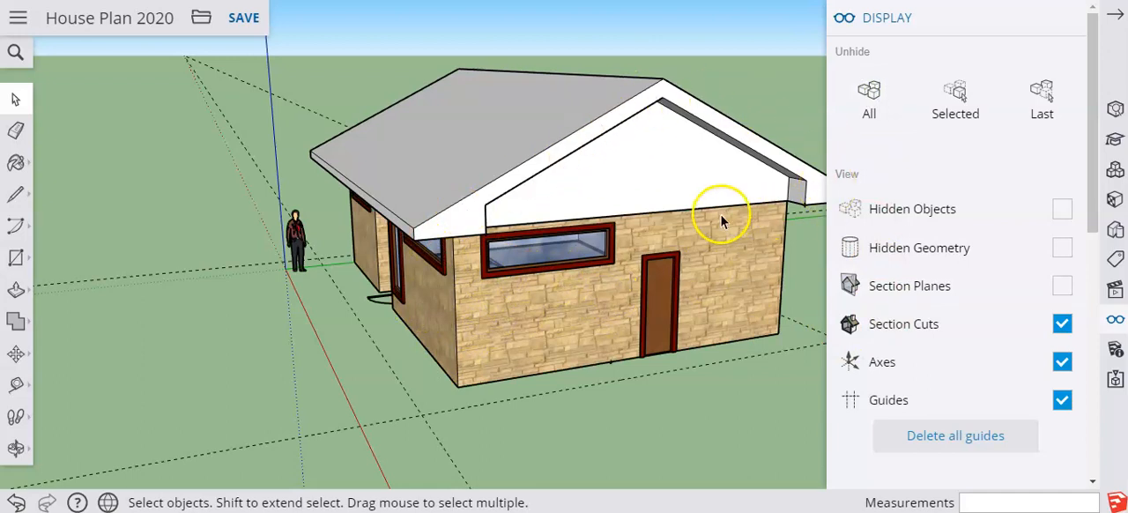
click(16, 289)
click(650, 193)
click(16, 99)
click(669, 176)
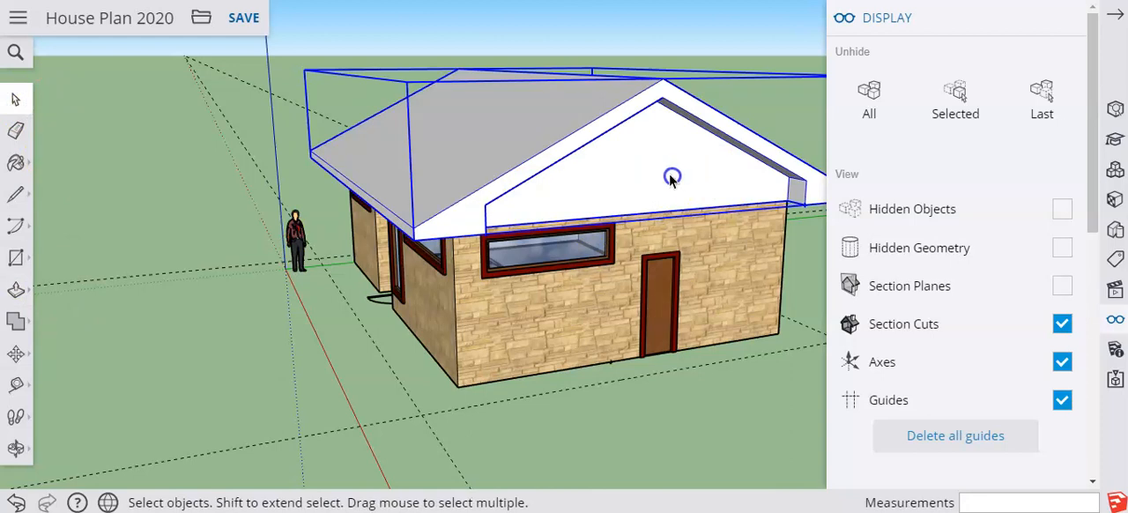
right_click(670, 178)
click(703, 214)
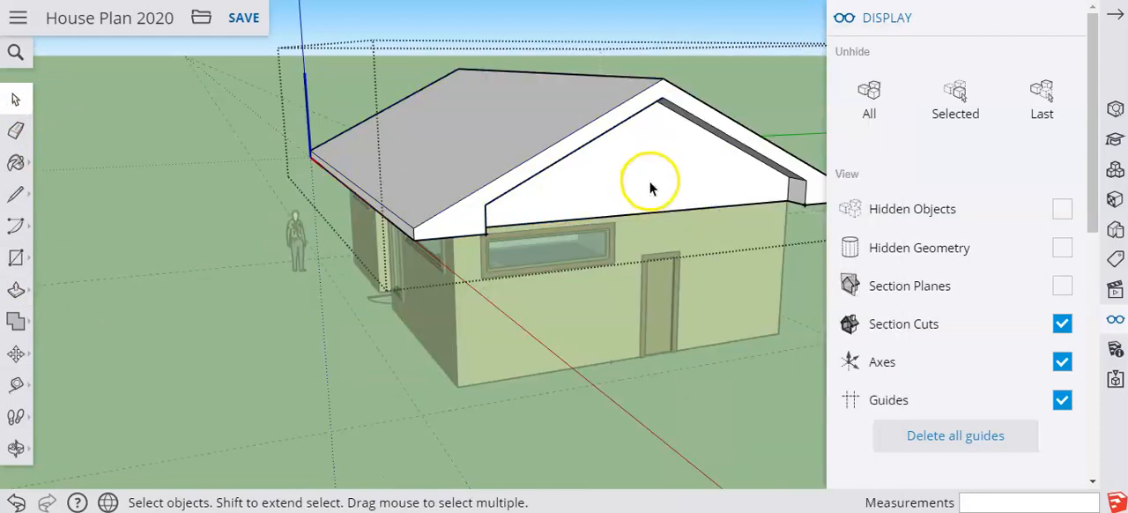
Push the recessed gable face about 1' 3" further inward over the wall and close the roof component
click(16, 289)
drag(685, 188, 662, 215)
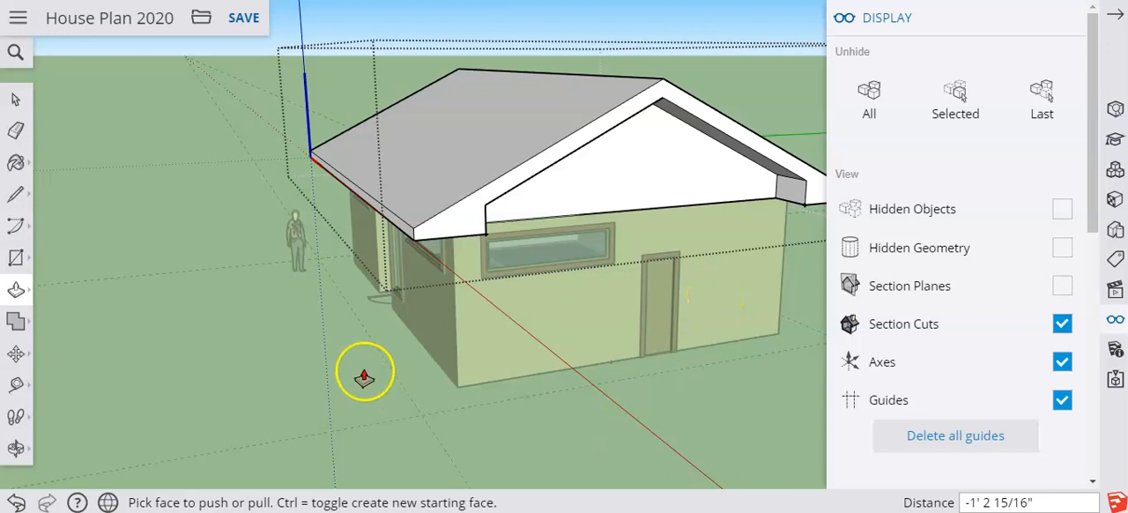
click(262, 299)
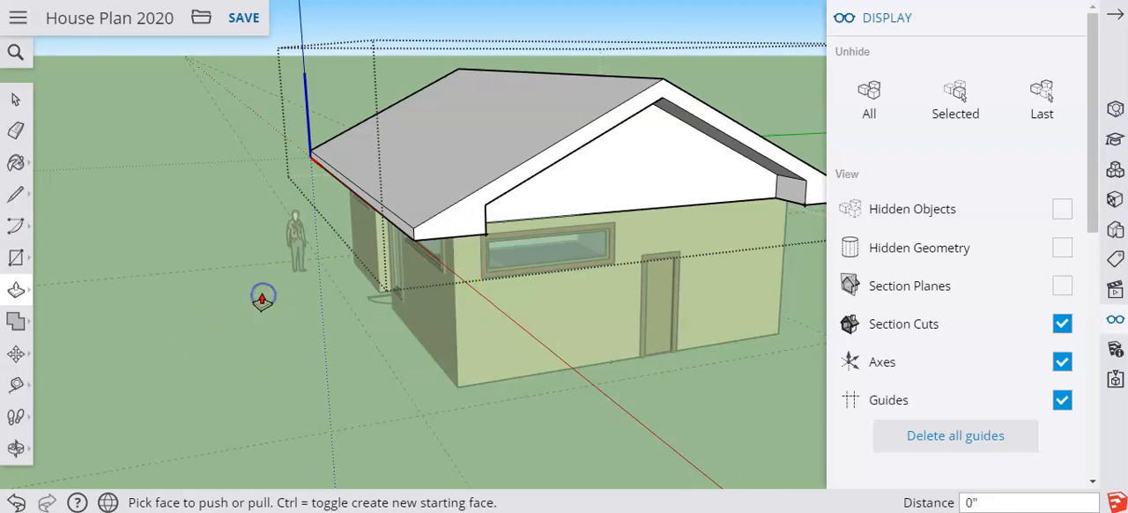
click(15, 100)
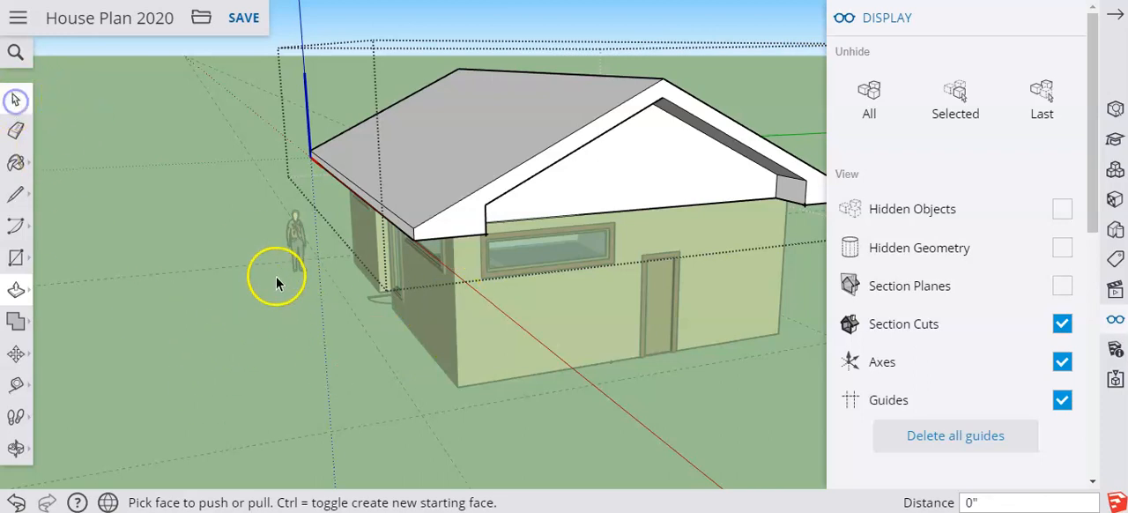
click(247, 318)
Inspect how the gable roof sits on the house from the front and the gable end
middle_drag(391, 348, 610, 195)
drag(610, 195, 574, 262)
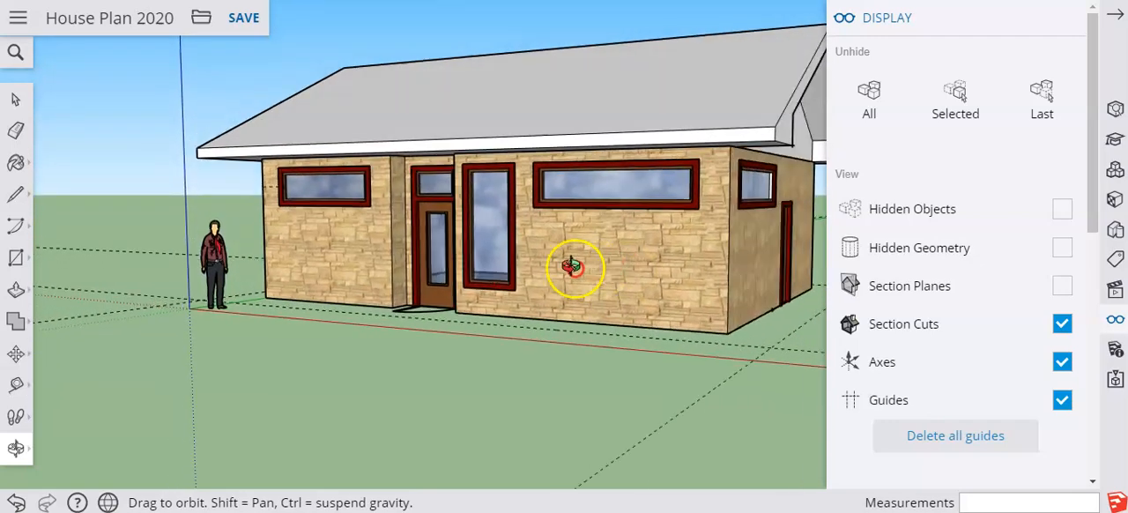
middle_drag(531, 279, 574, 66)
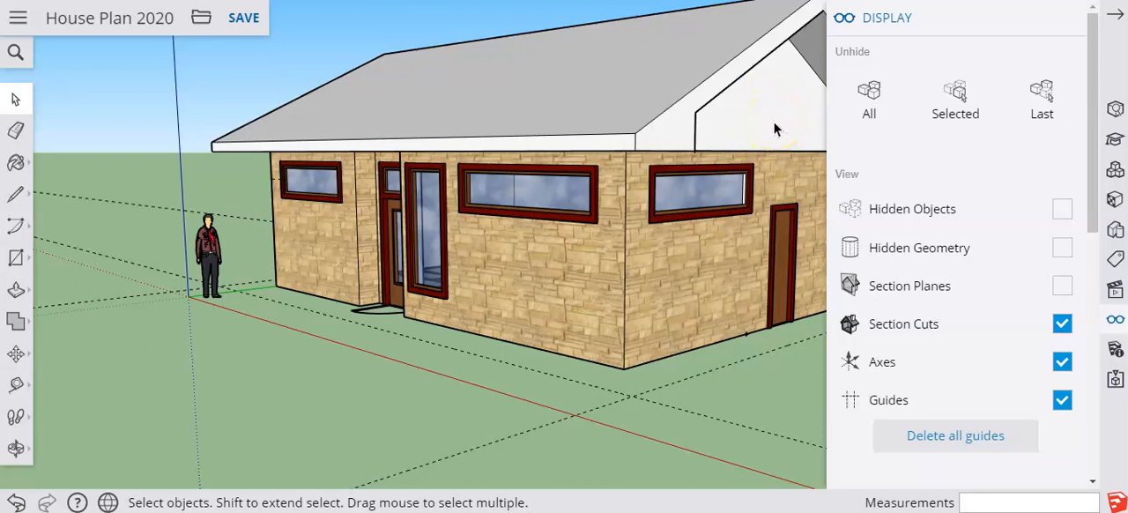
mouse_move(589, 161)
middle_down()
mouse_move(688, 176)
mouse_move(685, 197)
mouse_move(607, 153)
mouse_move(573, 178)
mouse_move(602, 164)
middle_up()
middle_drag(982, 41, 493, 338)
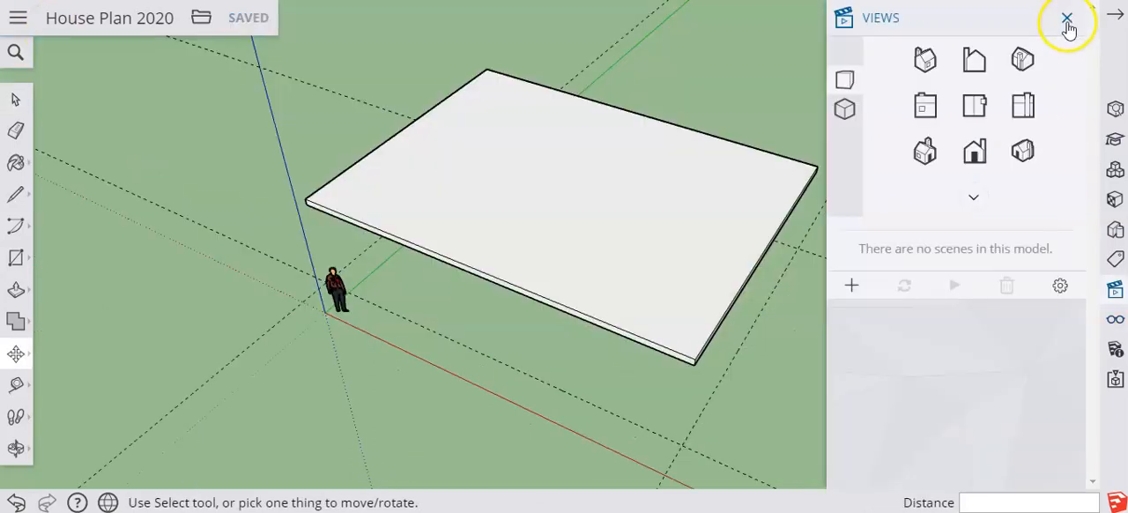
Open the flat roof slab component for editing
click(1070, 25)
key(m)
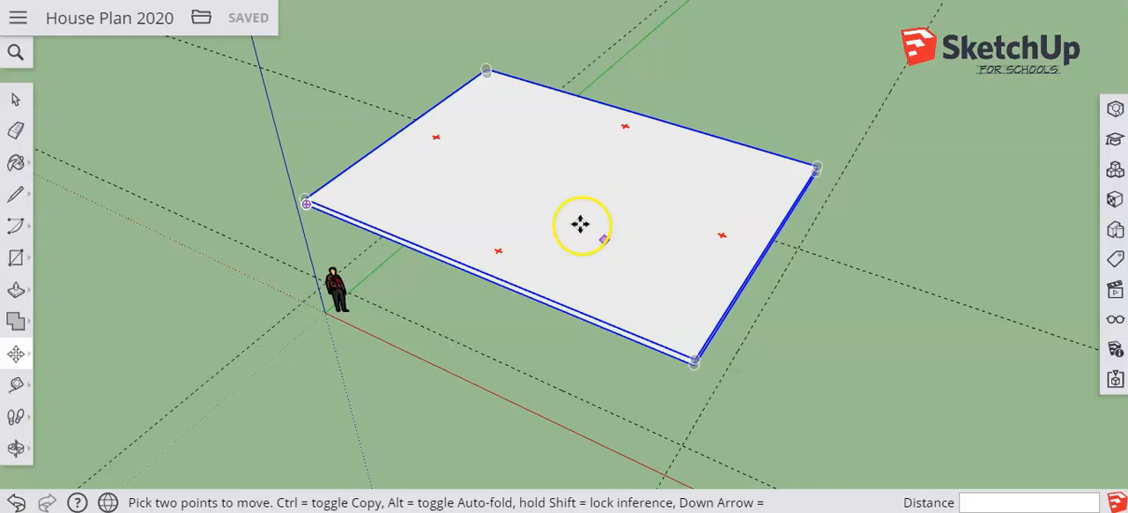
click(15, 99)
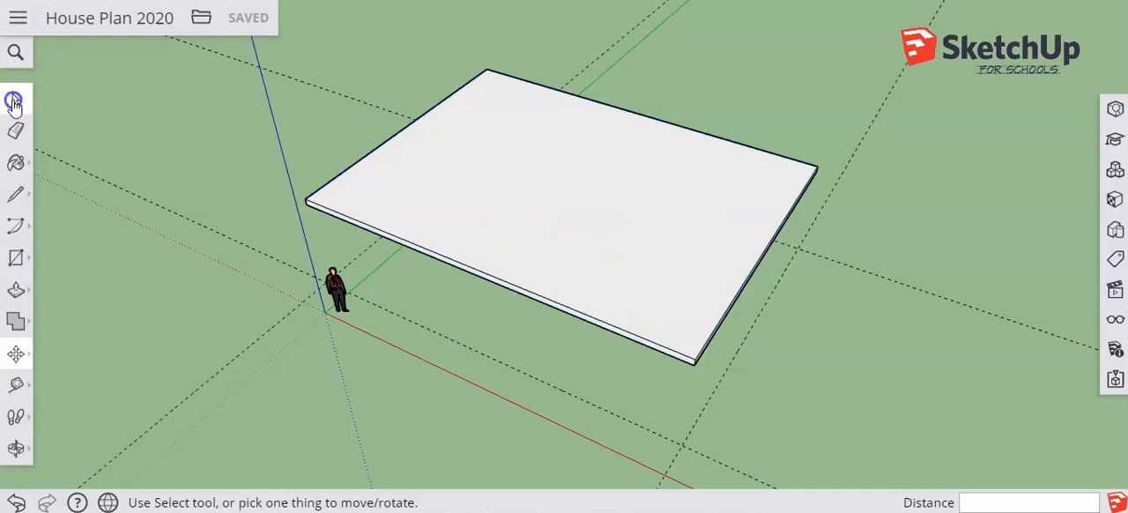
click(571, 226)
right_click(589, 224)
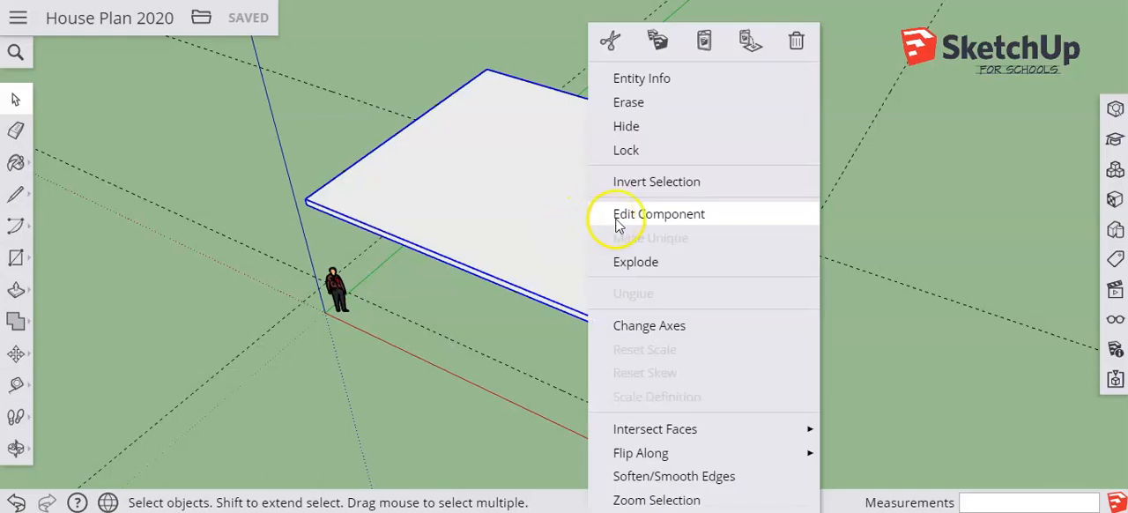
click(617, 215)
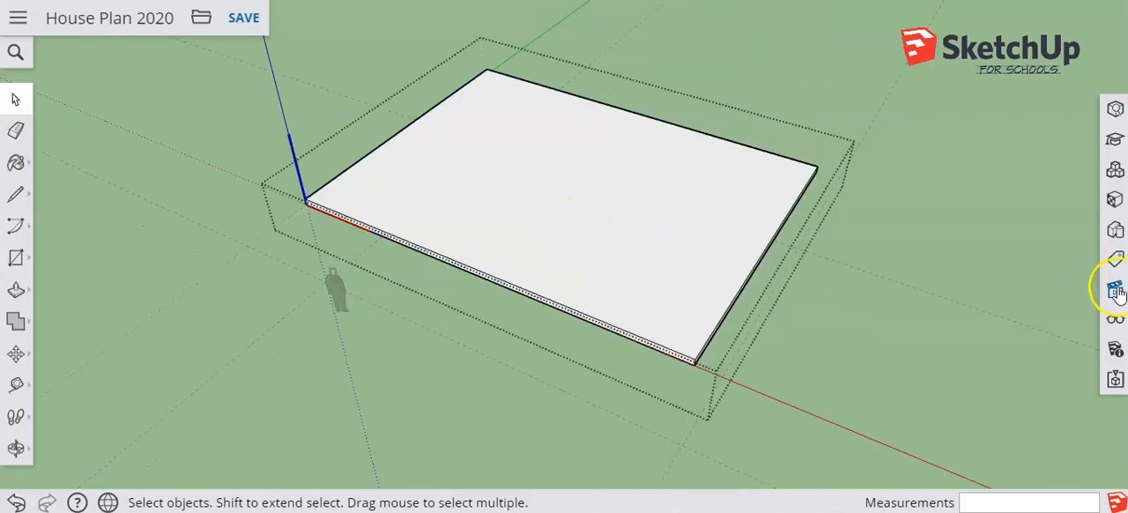
In top view, draw a 40' ridge line across the roof slab between the midpoints of its short edges
click(1115, 291)
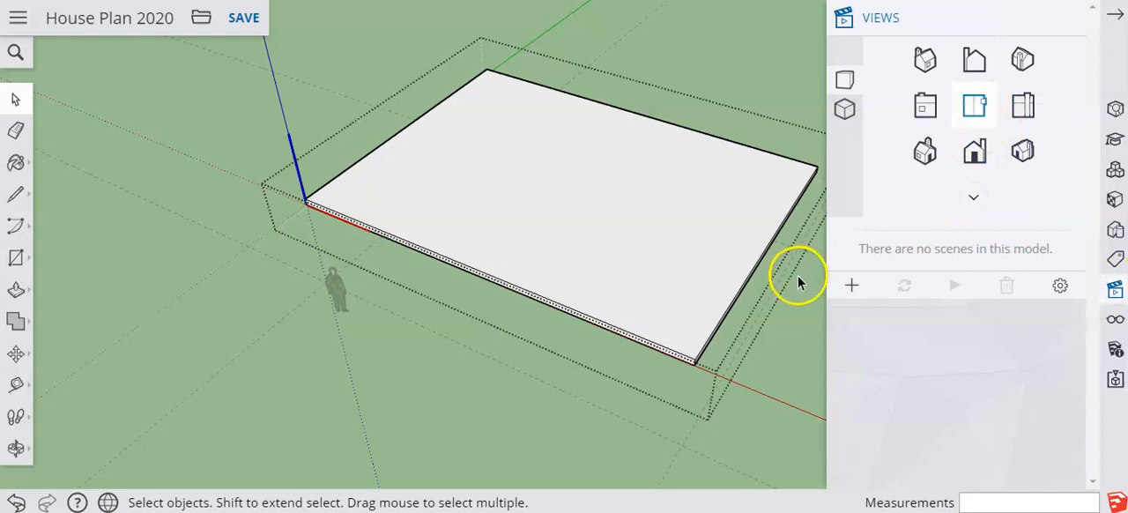
click(974, 105)
click(1114, 15)
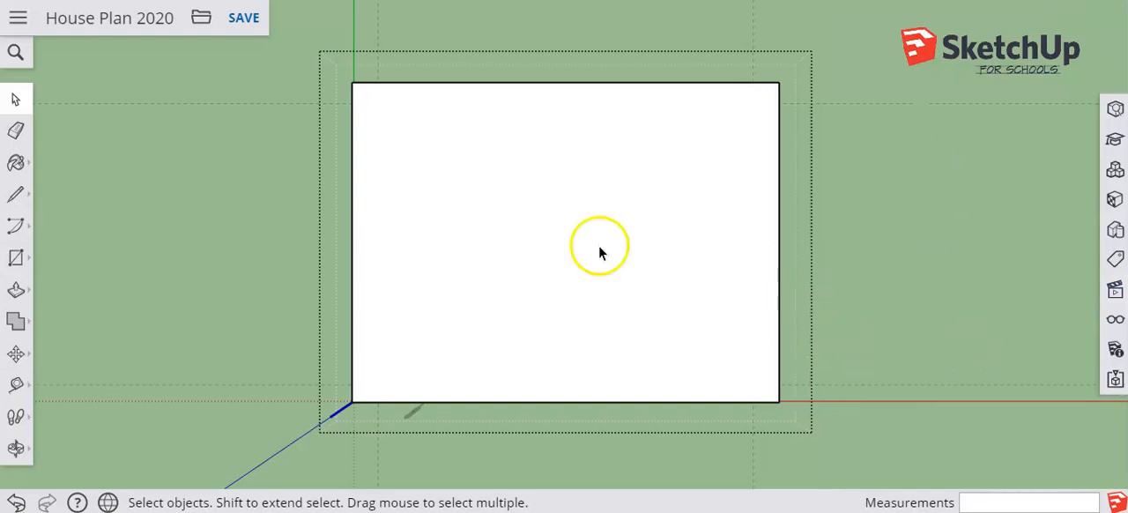
click(17, 196)
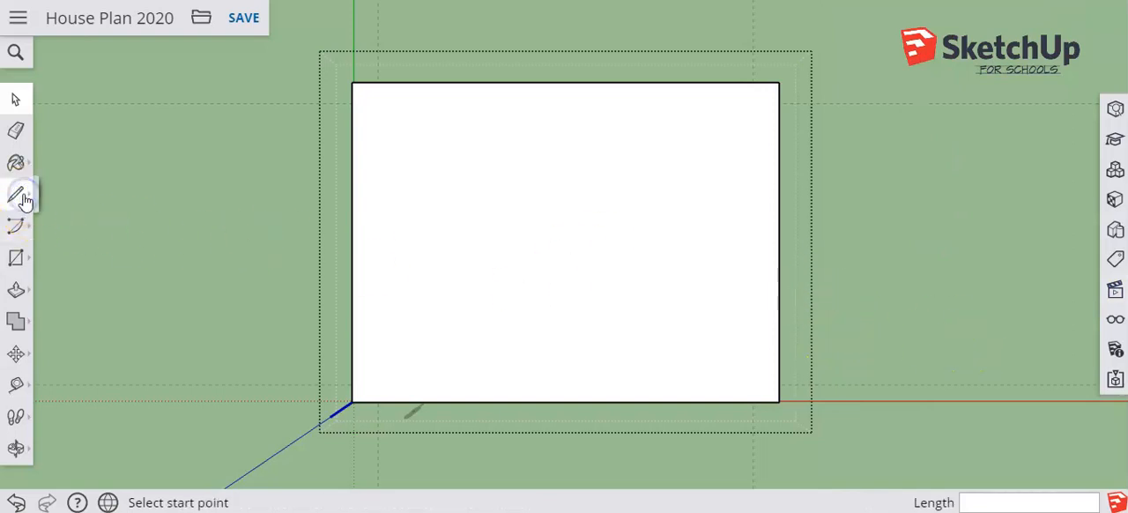
click(352, 241)
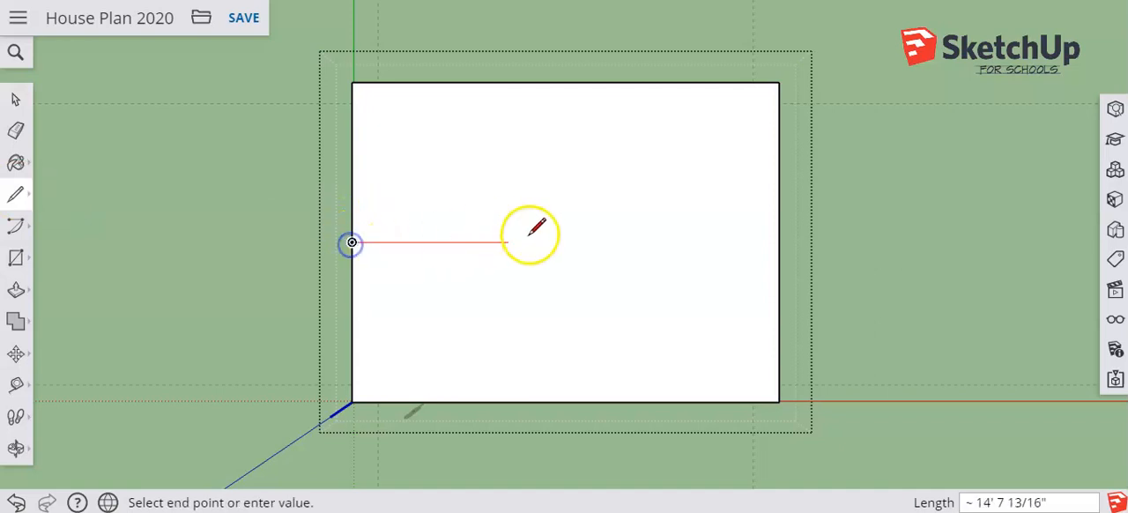
click(779, 243)
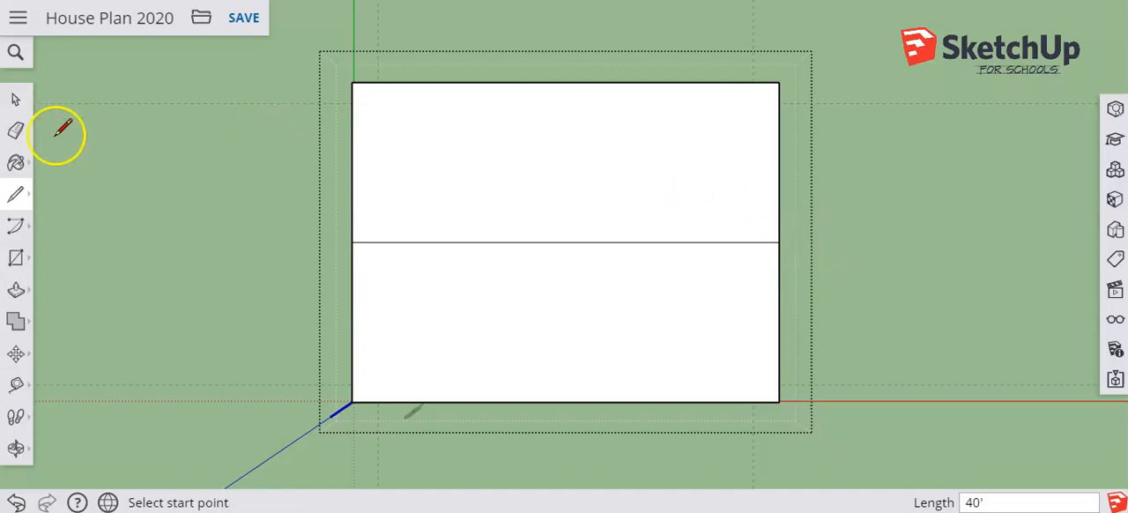
Draw two hip lines about 20' 3" long from the corners nearer the origin to one ridge point, and delete the ridge segment between them
click(14, 194)
click(62, 173)
click(352, 82)
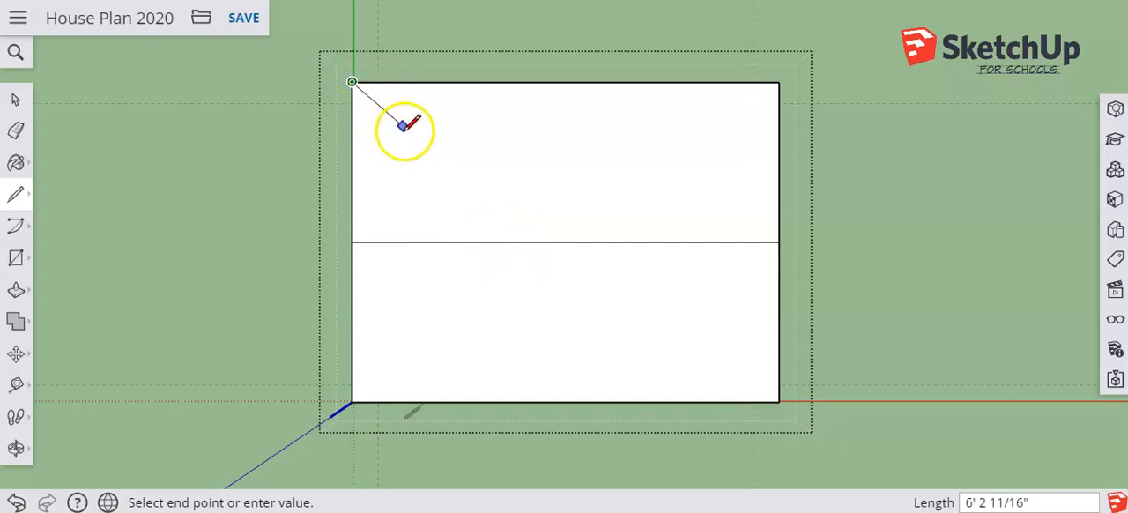
click(498, 242)
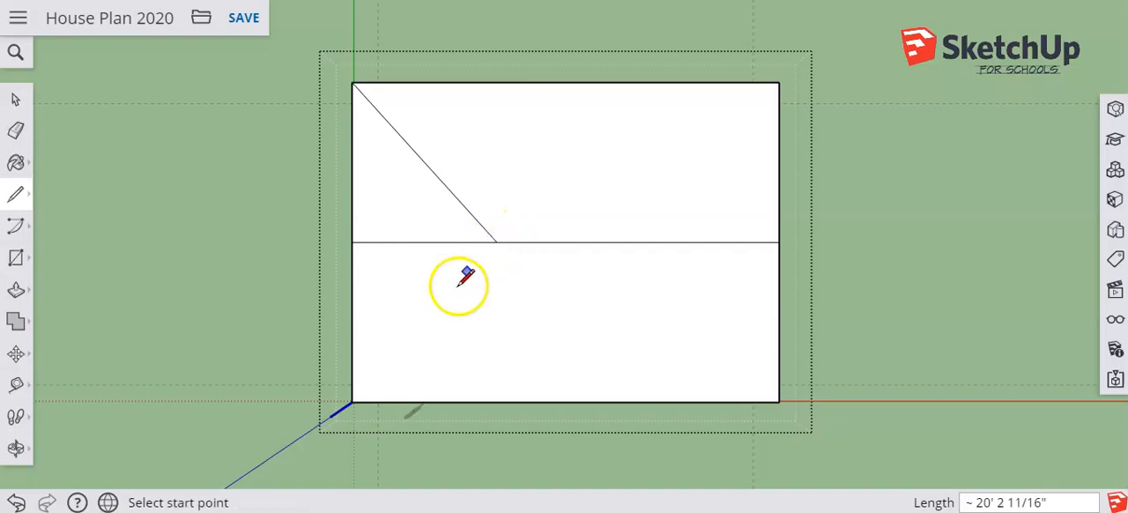
click(353, 401)
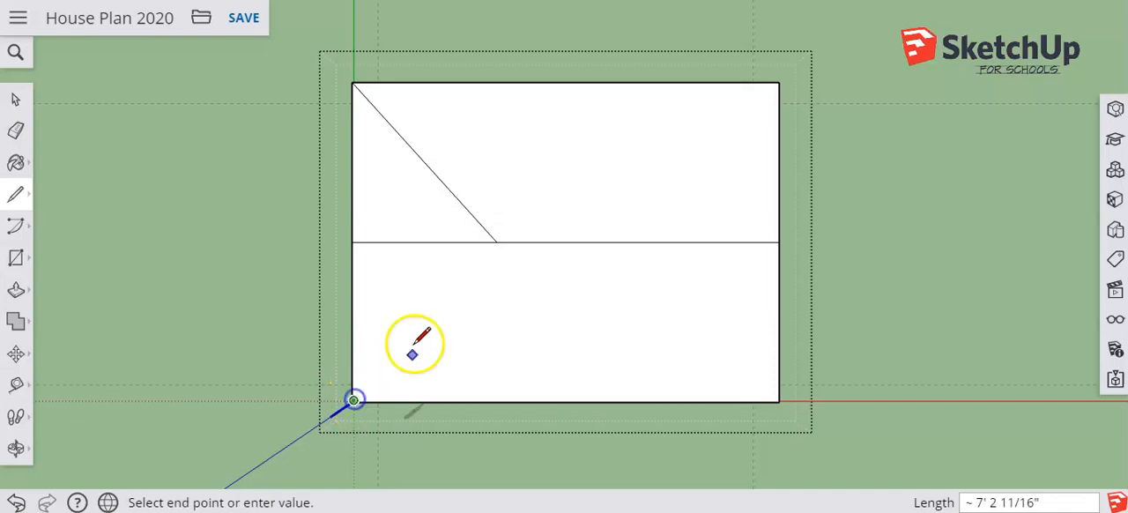
click(498, 242)
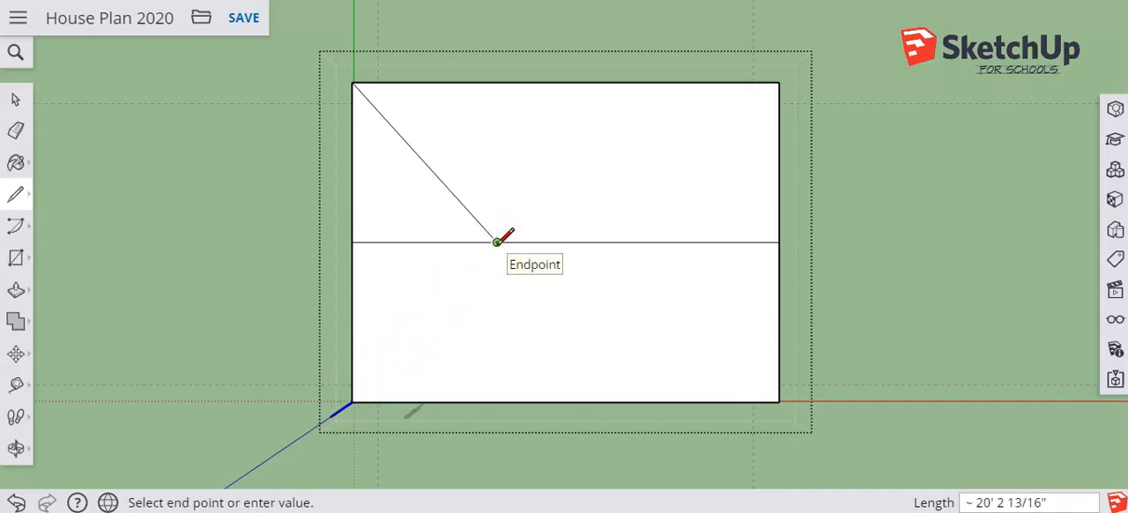
click(498, 242)
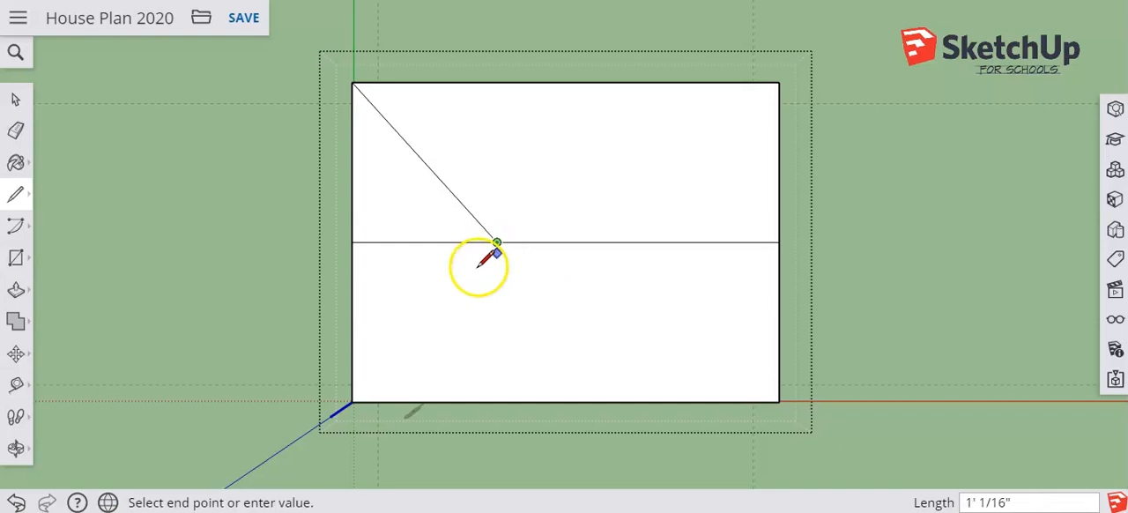
click(351, 401)
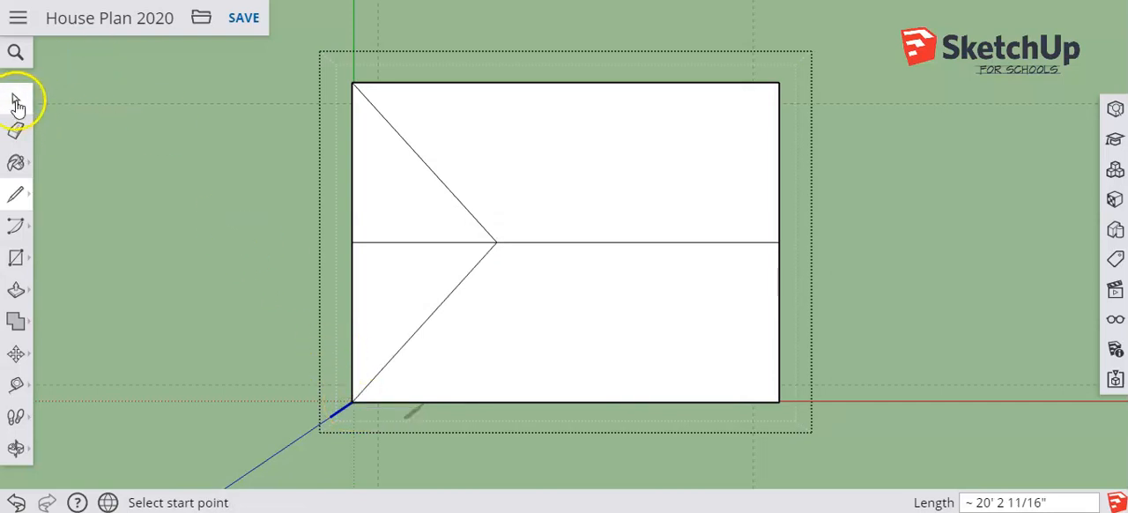
key(space)
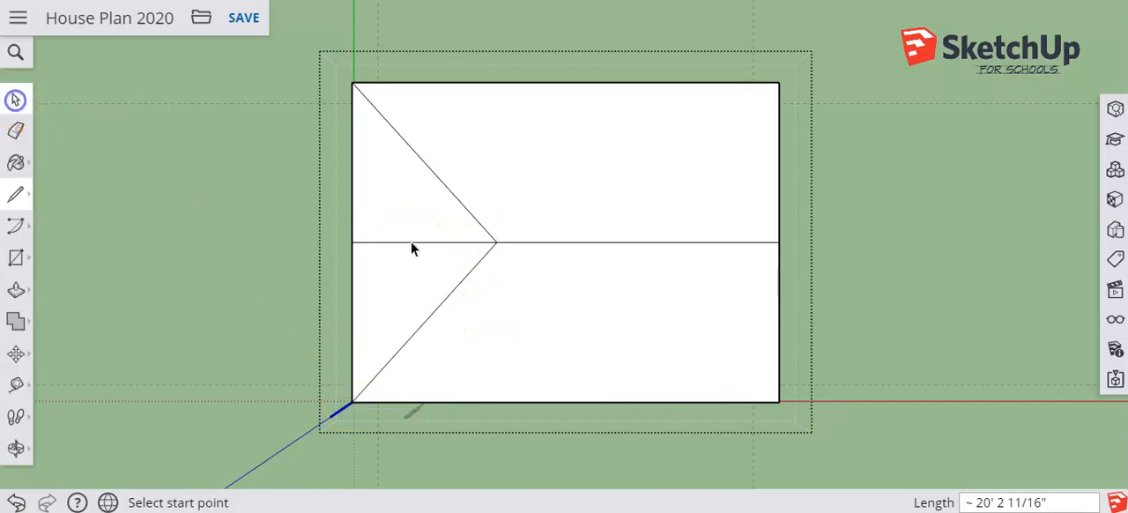
click(409, 244)
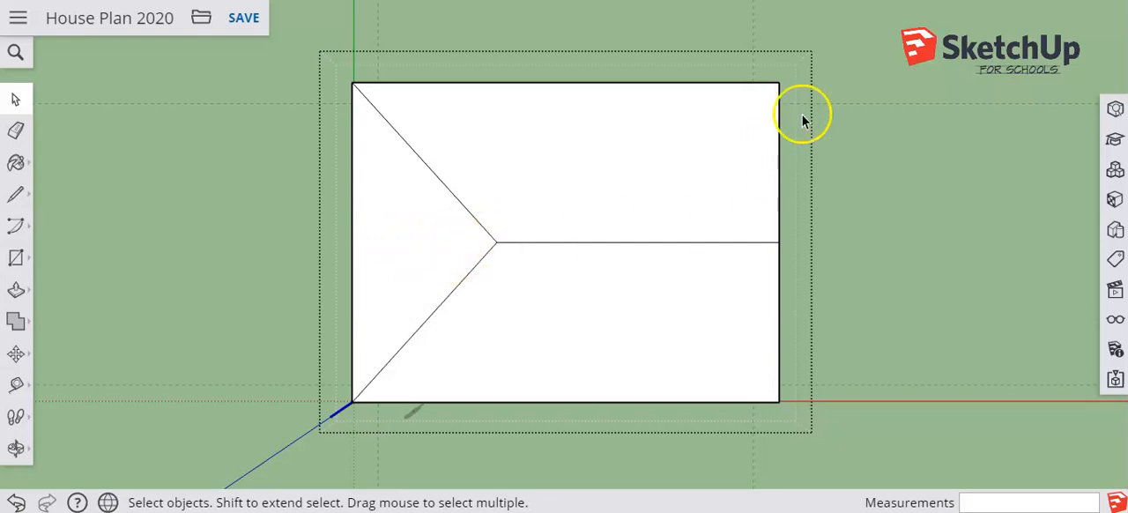
Draw a hip line from the far rear corner parallel to the front hip line, extending just past the ridge
click(15, 193)
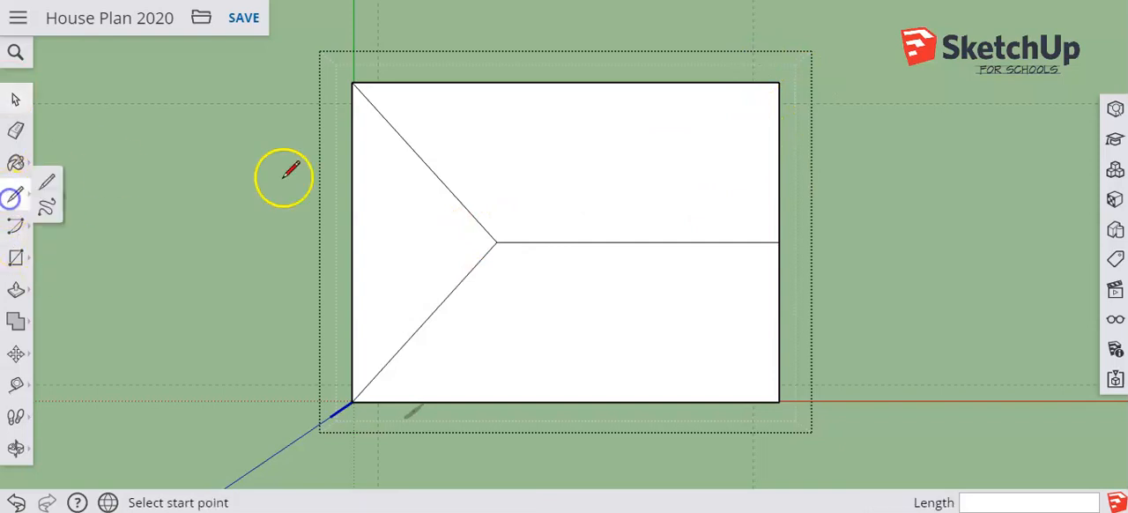
click(778, 81)
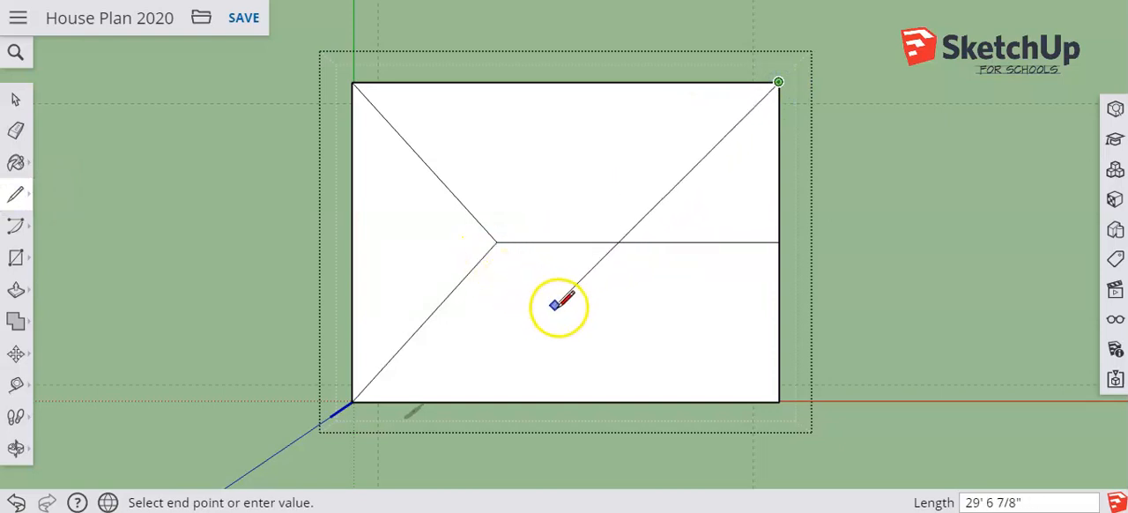
click(611, 268)
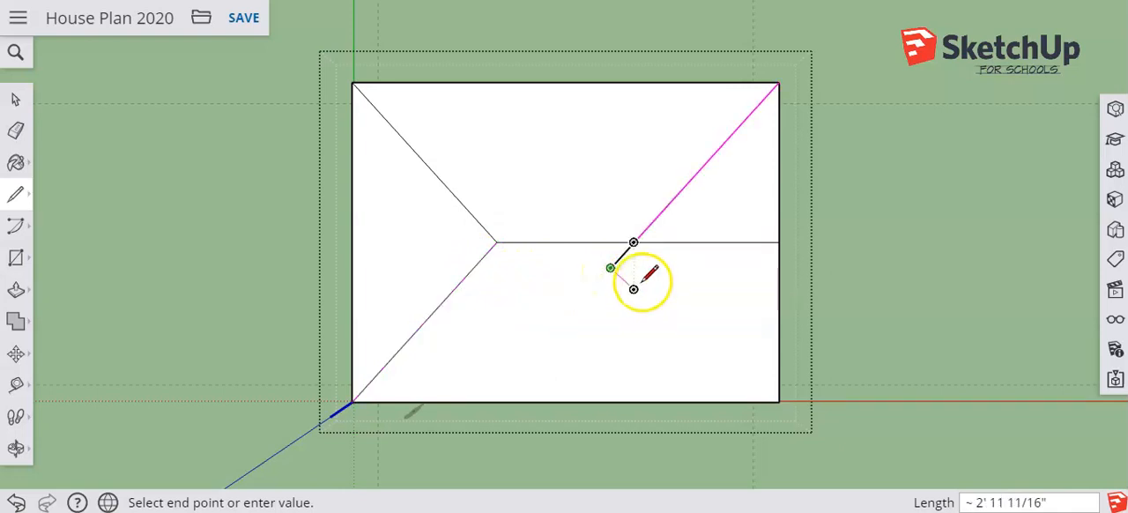
click(15, 194)
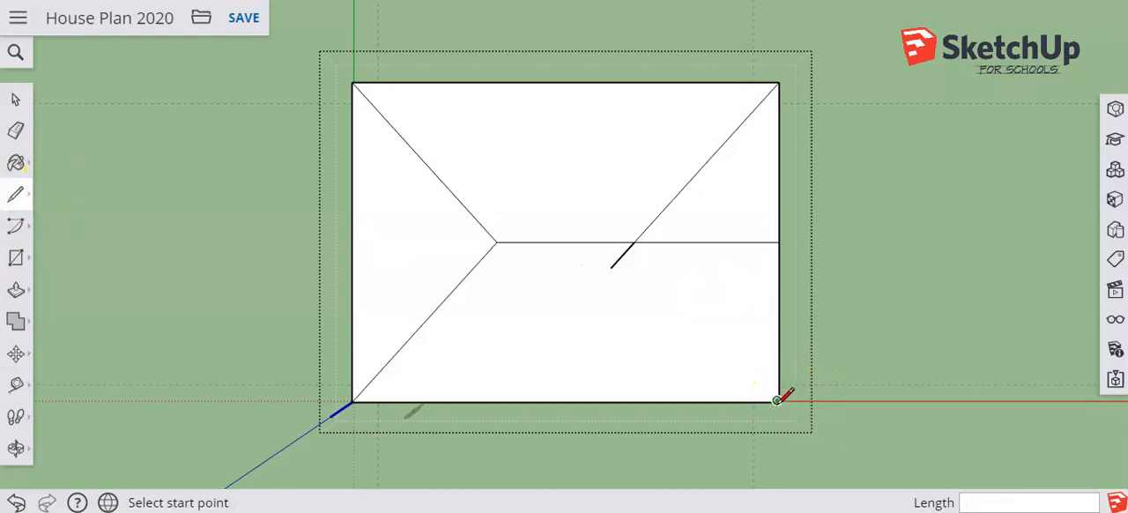
drag(777, 401, 632, 241)
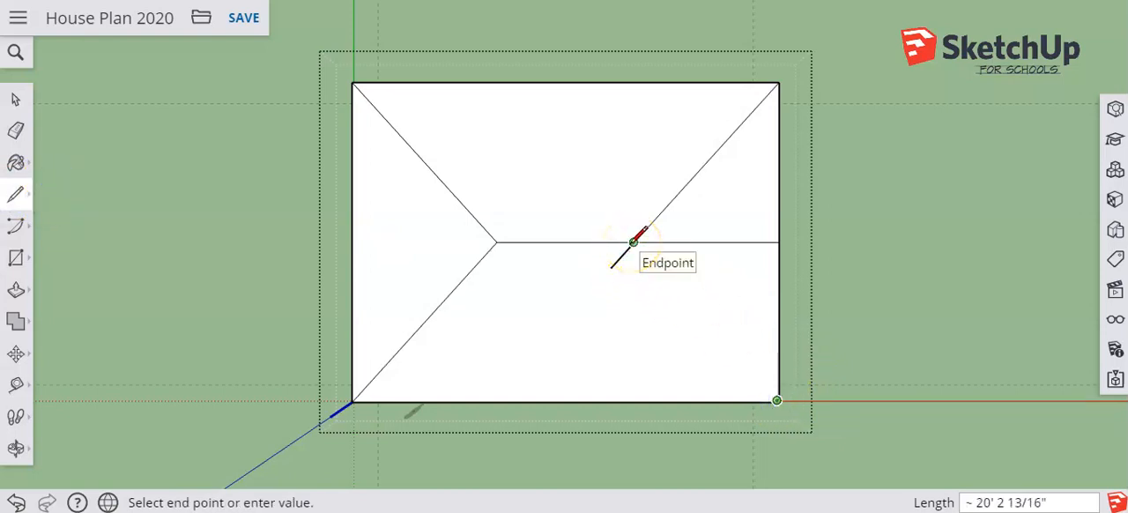
click(633, 241)
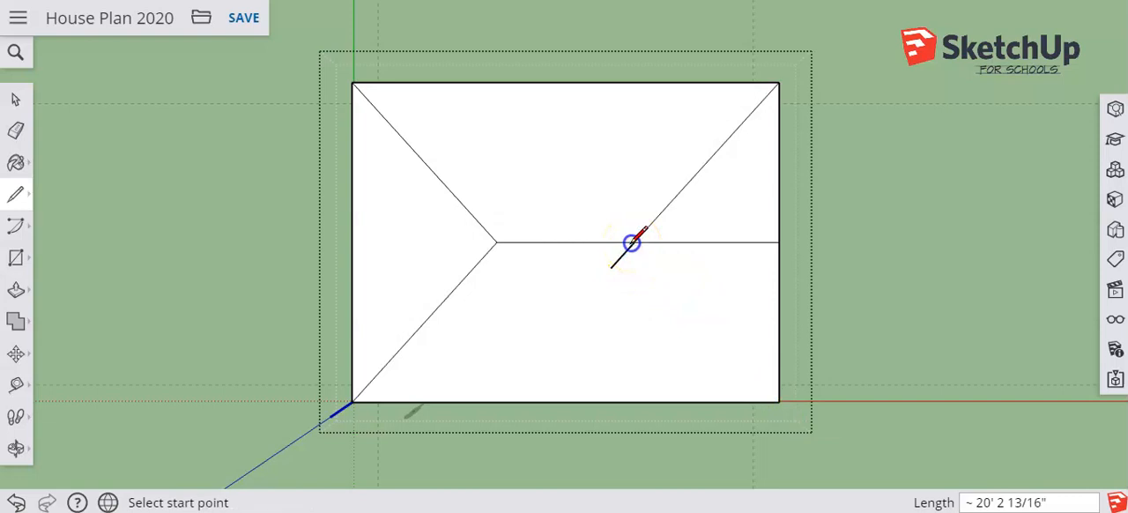
click(777, 400)
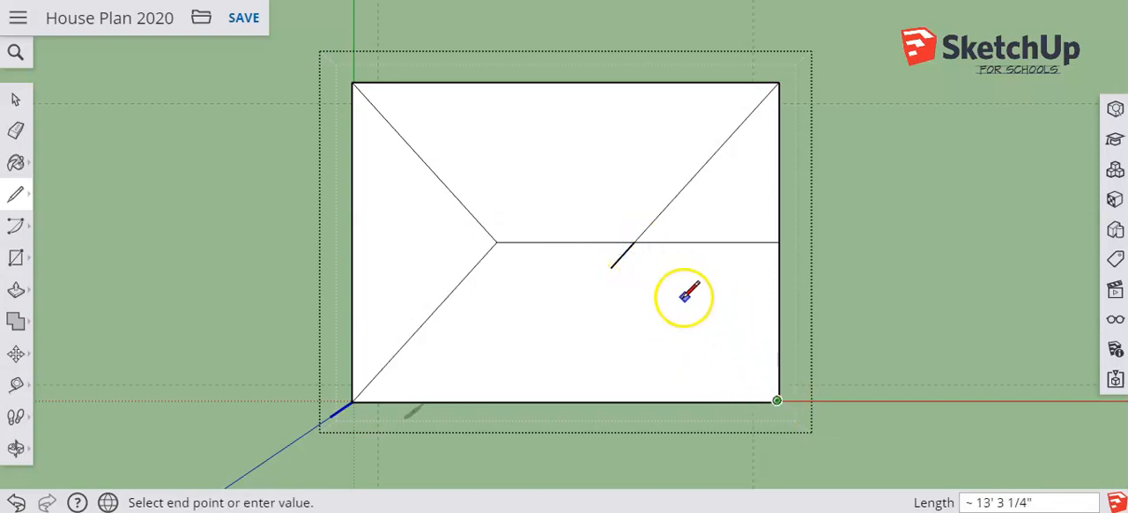
click(633, 241)
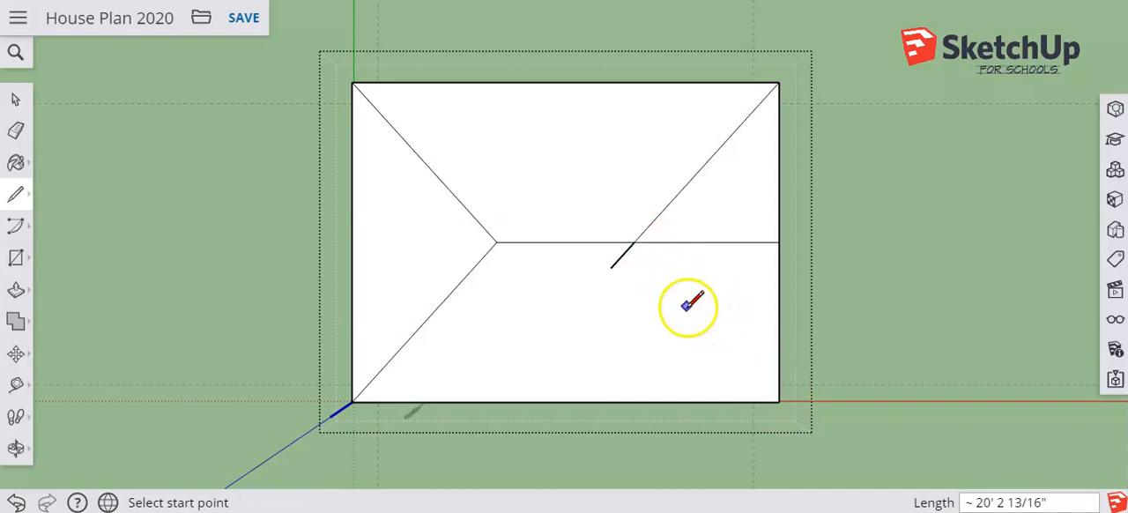
Draw the last hip line, about 20' 3", from the far front corner to the ridge end, and delete the overshoot and leftover ridge segment
click(778, 401)
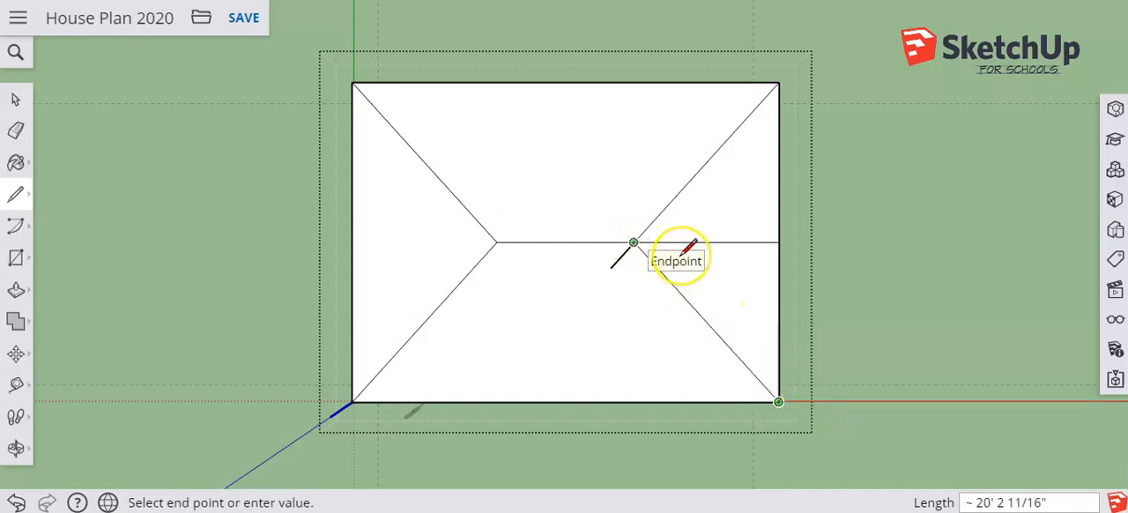
click(683, 252)
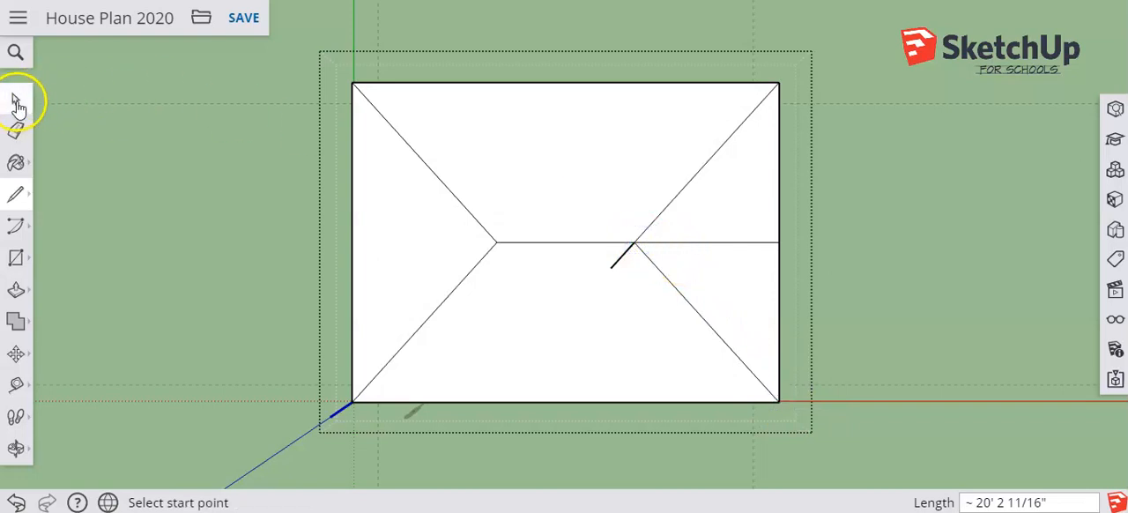
click(15, 100)
click(618, 259)
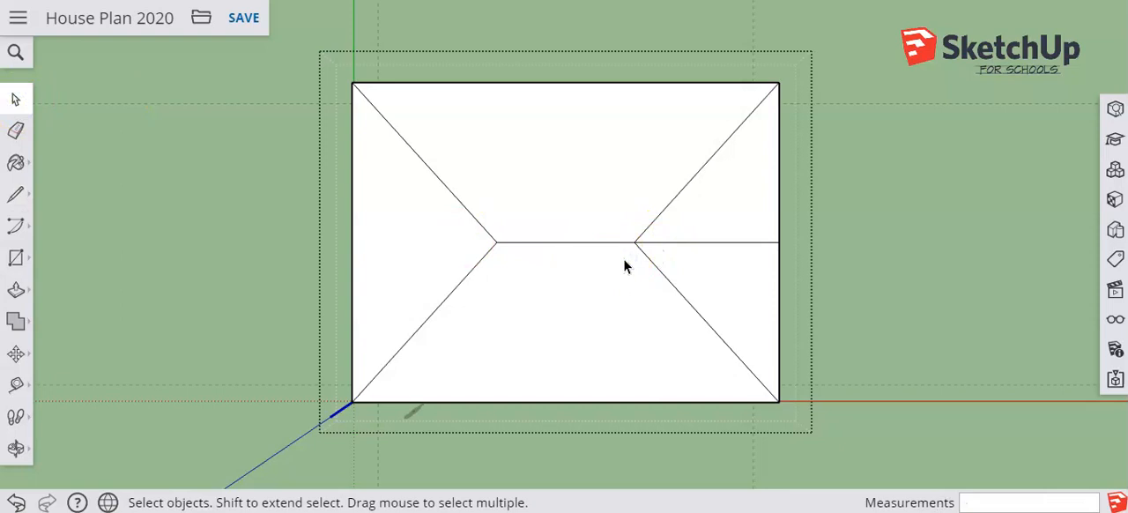
click(732, 241)
click(732, 242)
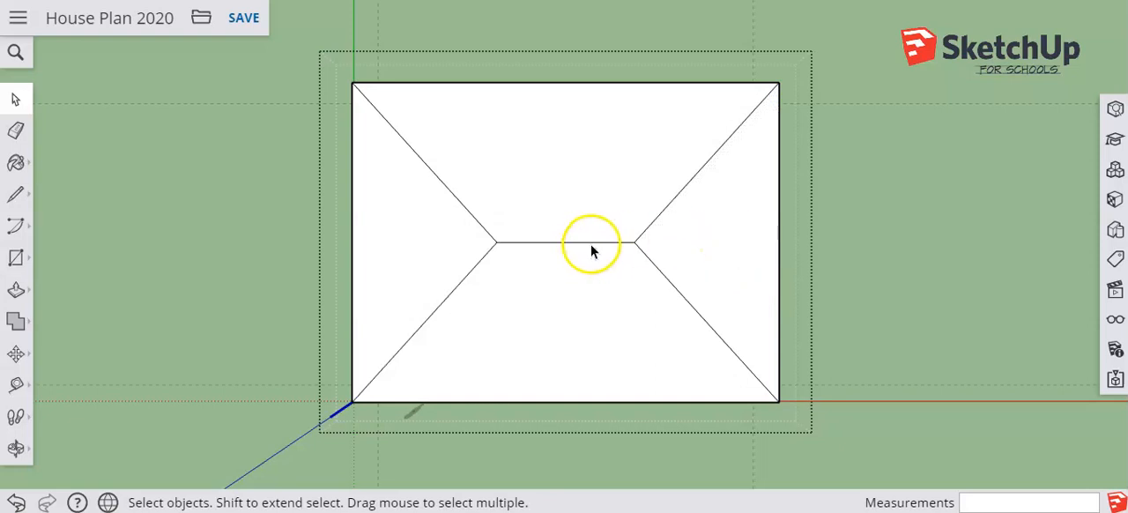
Move the central ridge line straight up about 5' 4" to form the hip roof, and finish editing the roof component
middle_drag(607, 307, 402, 21)
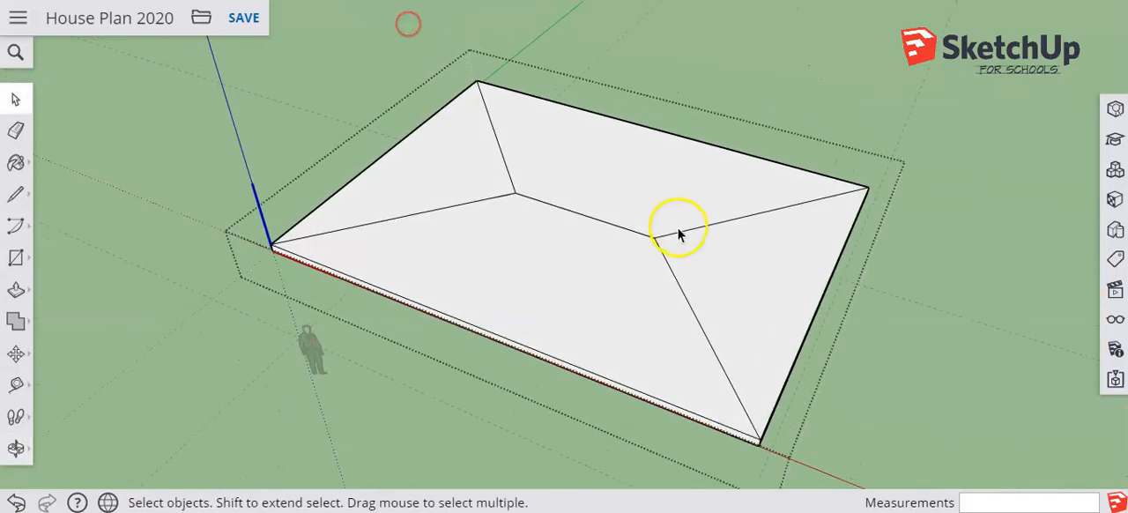
click(616, 226)
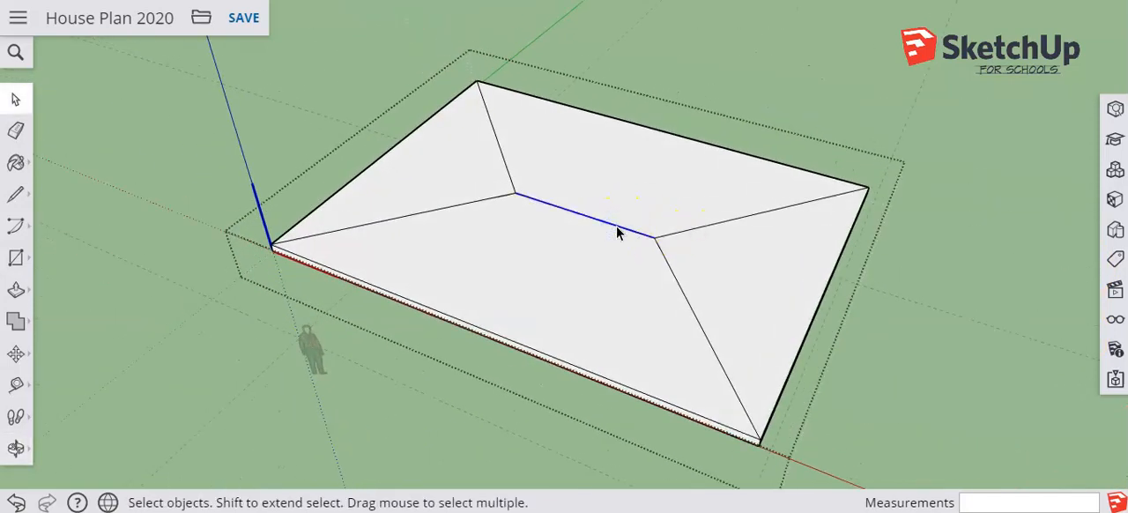
click(16, 356)
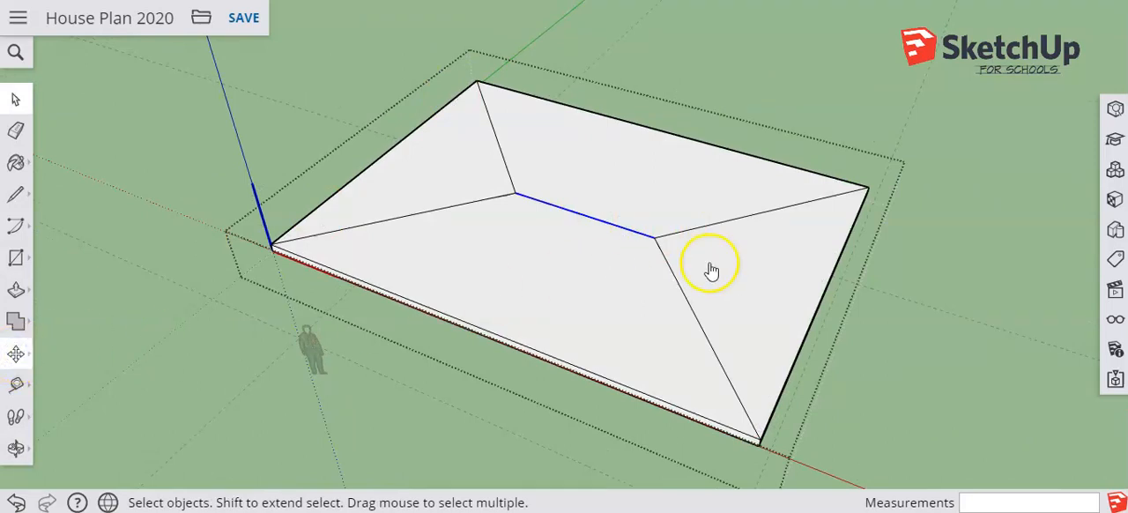
click(656, 236)
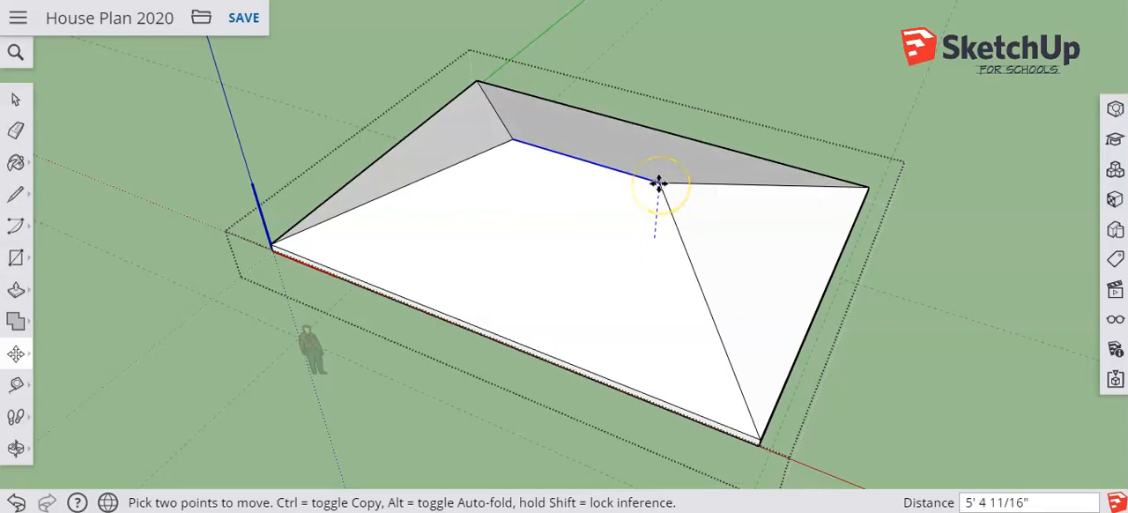
click(660, 184)
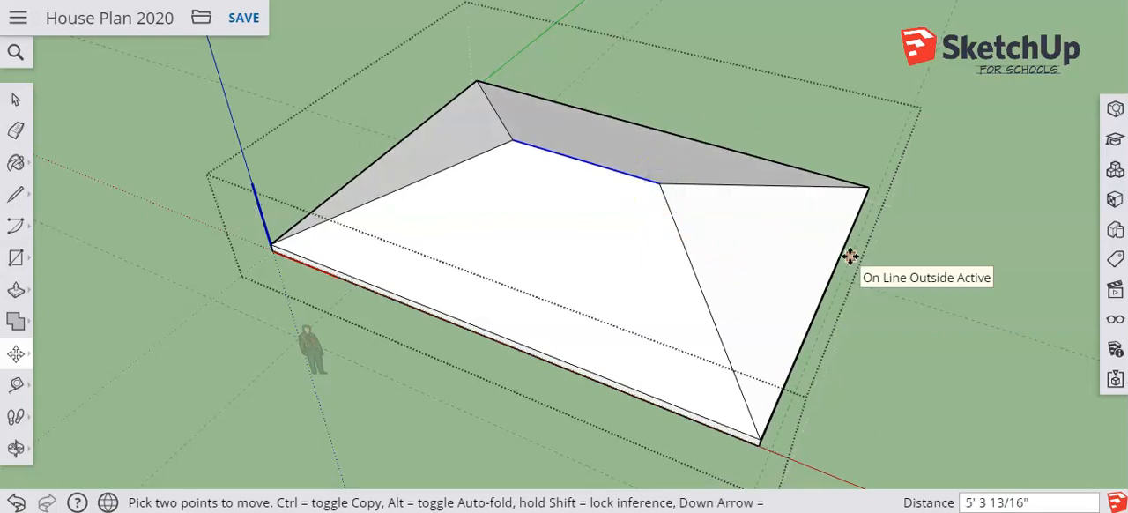
click(15, 98)
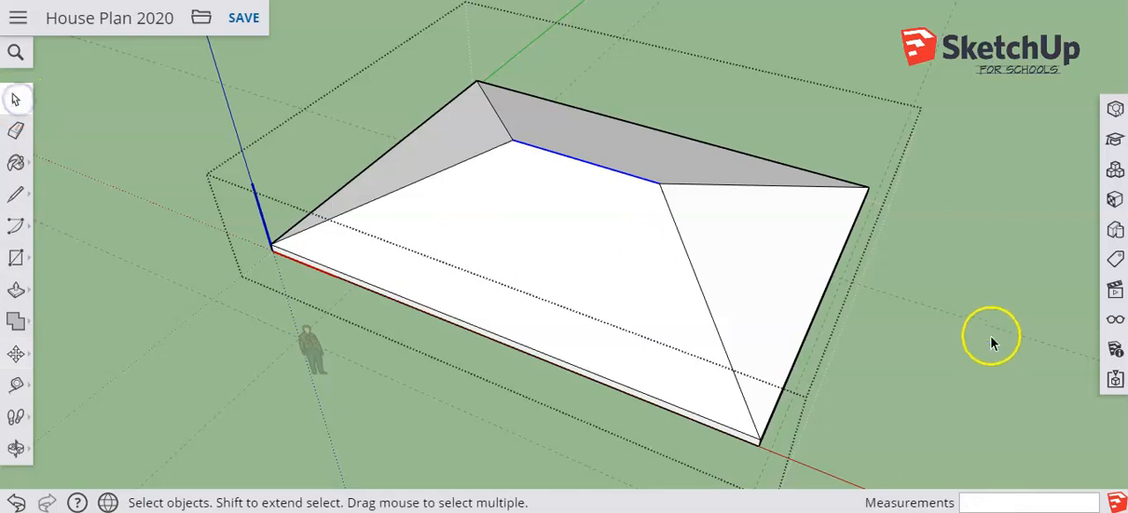
click(991, 336)
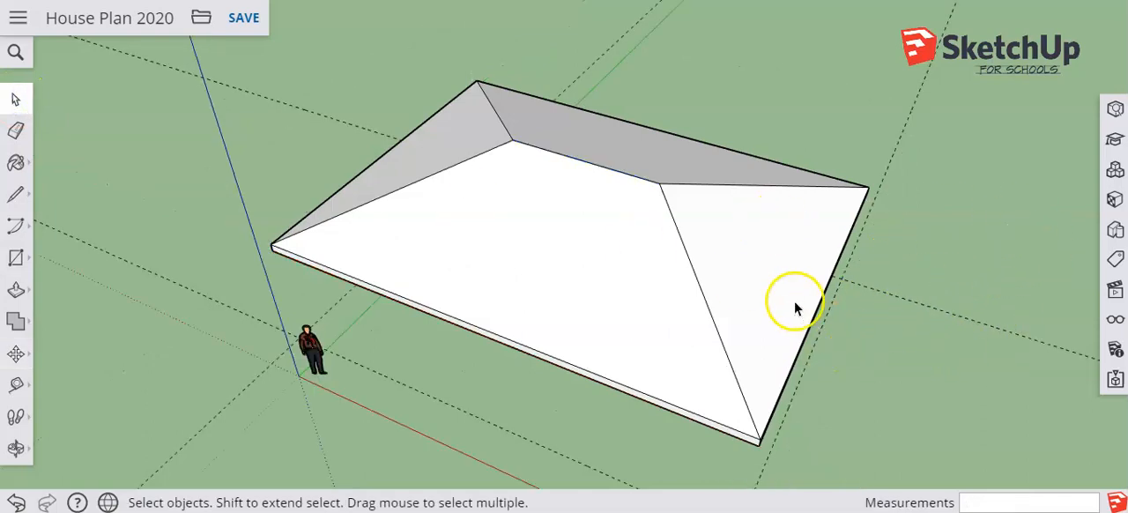
Hide the floor plan component showing at the base of the house beneath the hip roof
middle_drag(605, 308, 760, 206)
drag(760, 206, 559, 174)
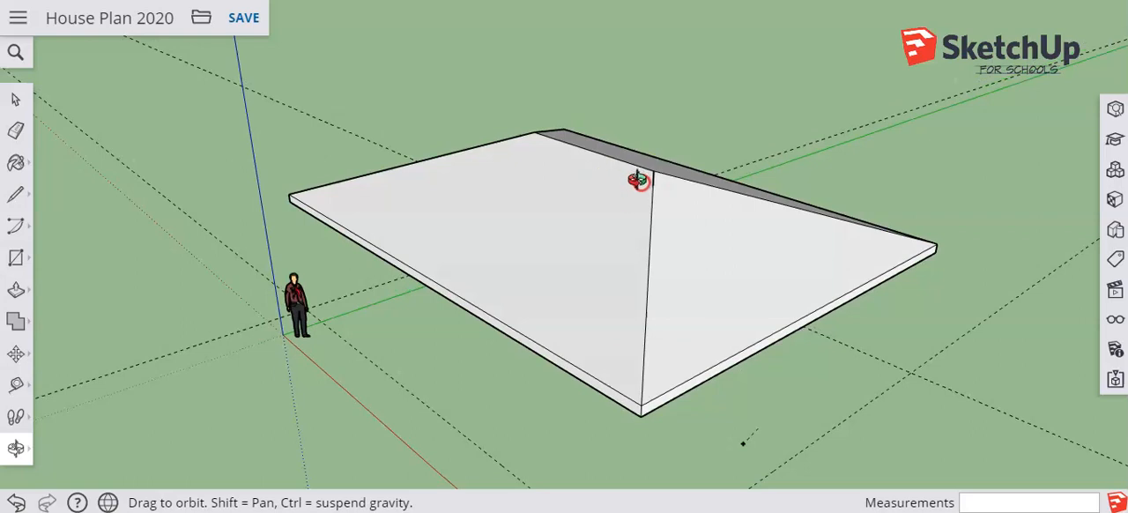
middle_drag(702, 249, 600, 298)
scroll(599, 296, up, 1)
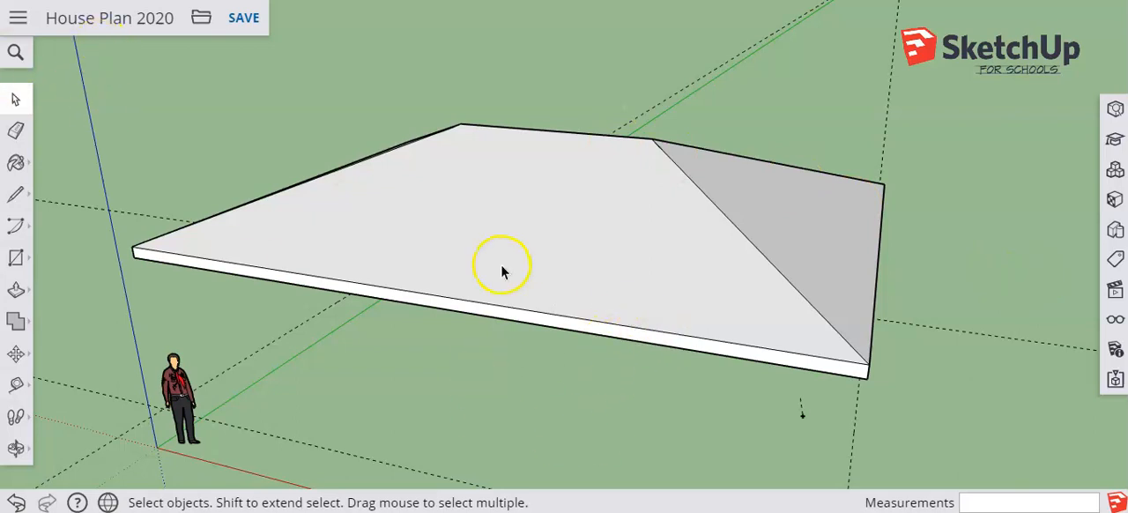
middle_drag(509, 265, 385, 262)
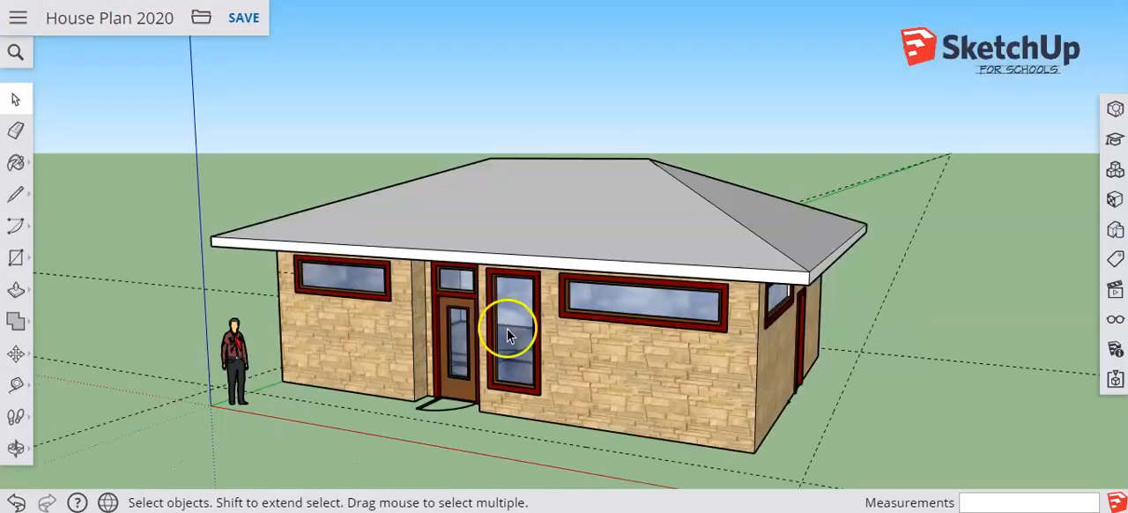
right_click(425, 416)
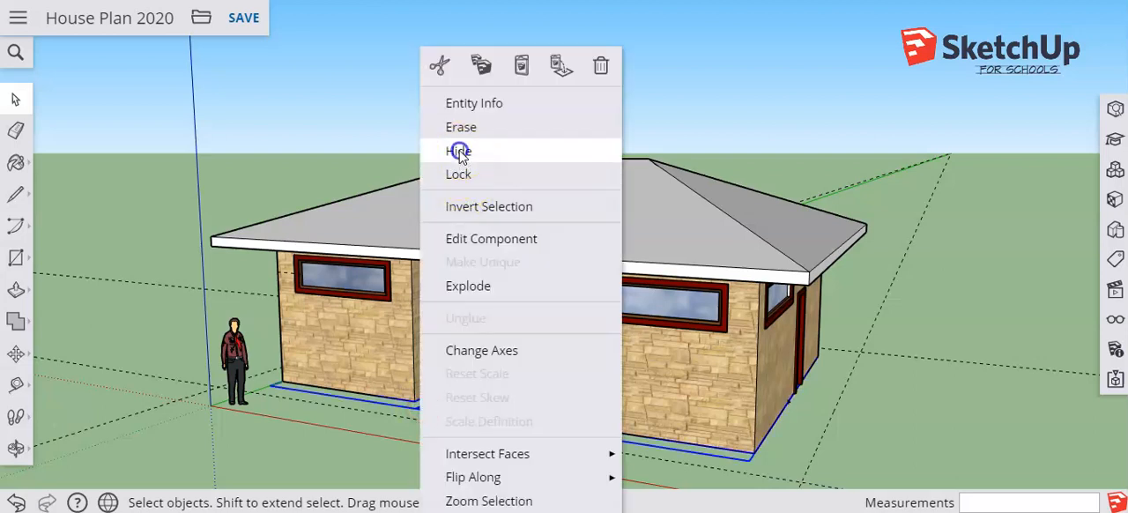
click(443, 149)
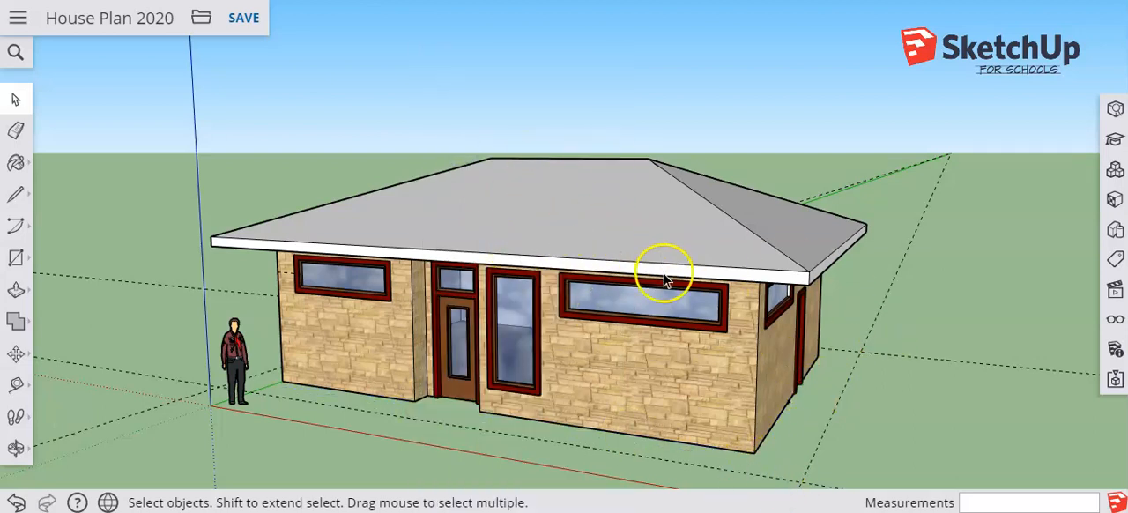
scroll(698, 319, down, 5)
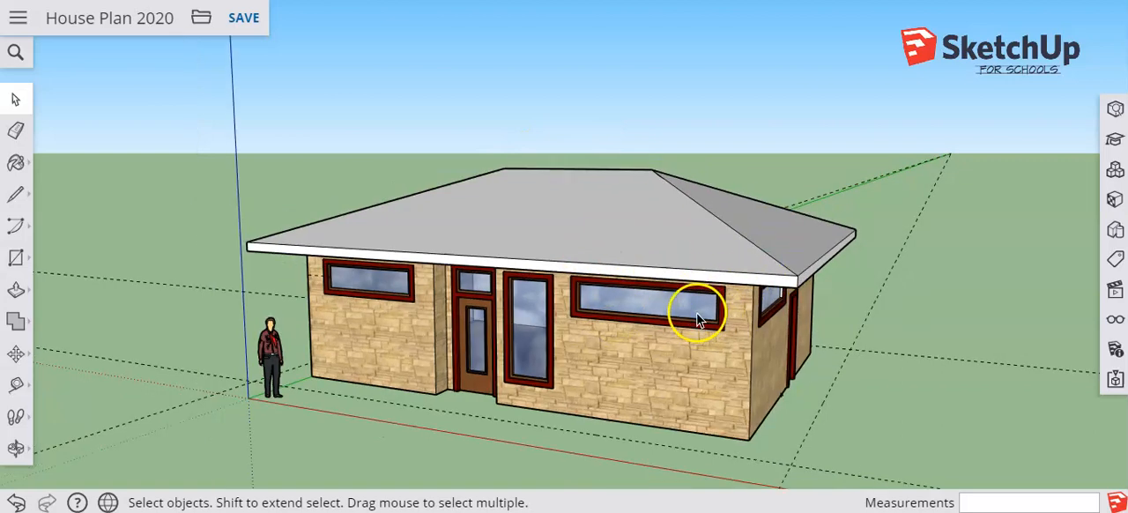
middle_drag(708, 280, 661, 282)
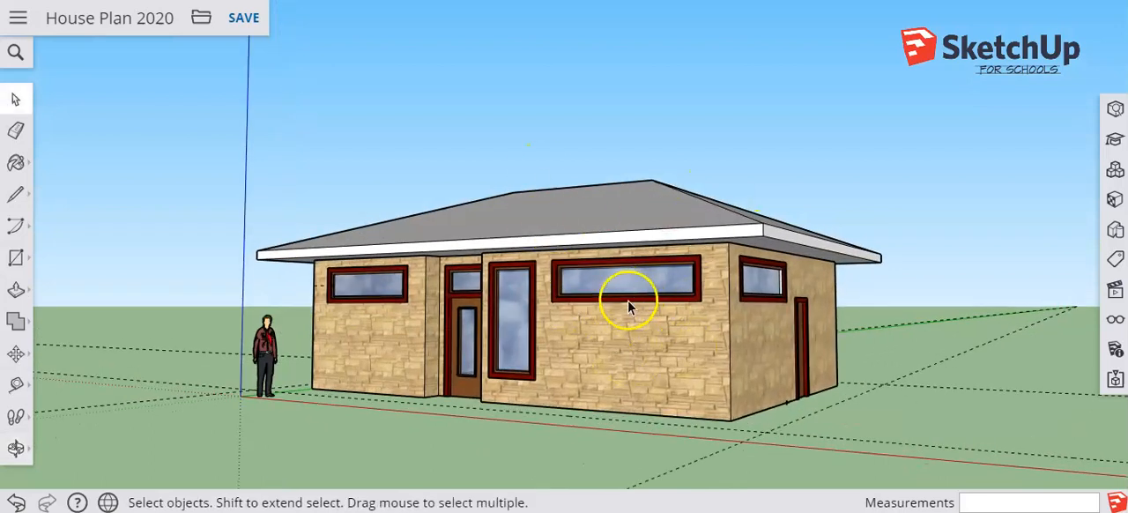